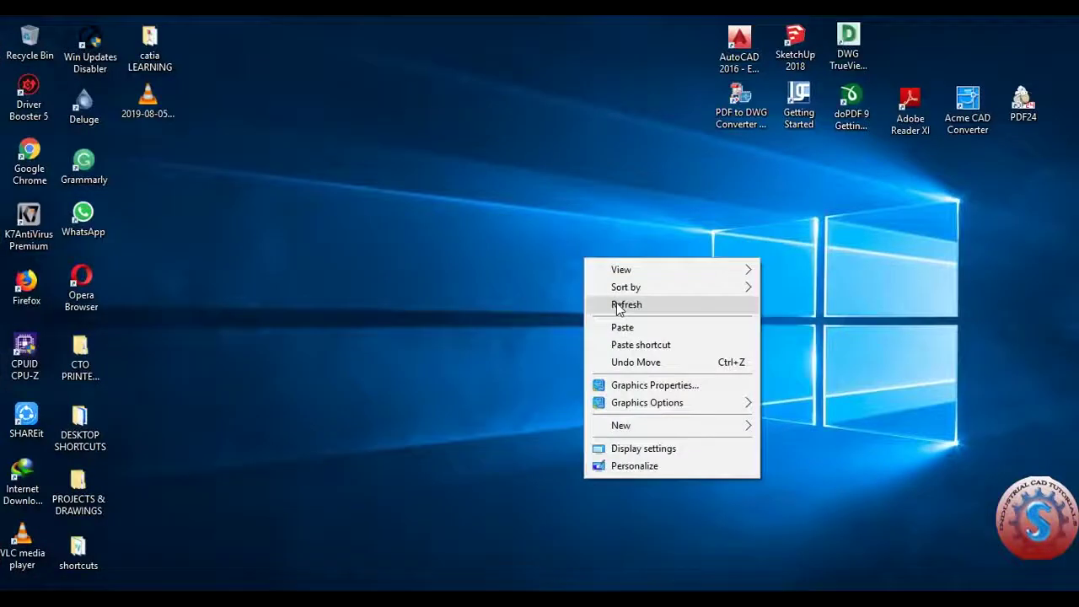
Step: Create a new Part Design part named Part1 with hybrid design enabled
{"action": "left_click", "coordinate": [616, 305]}
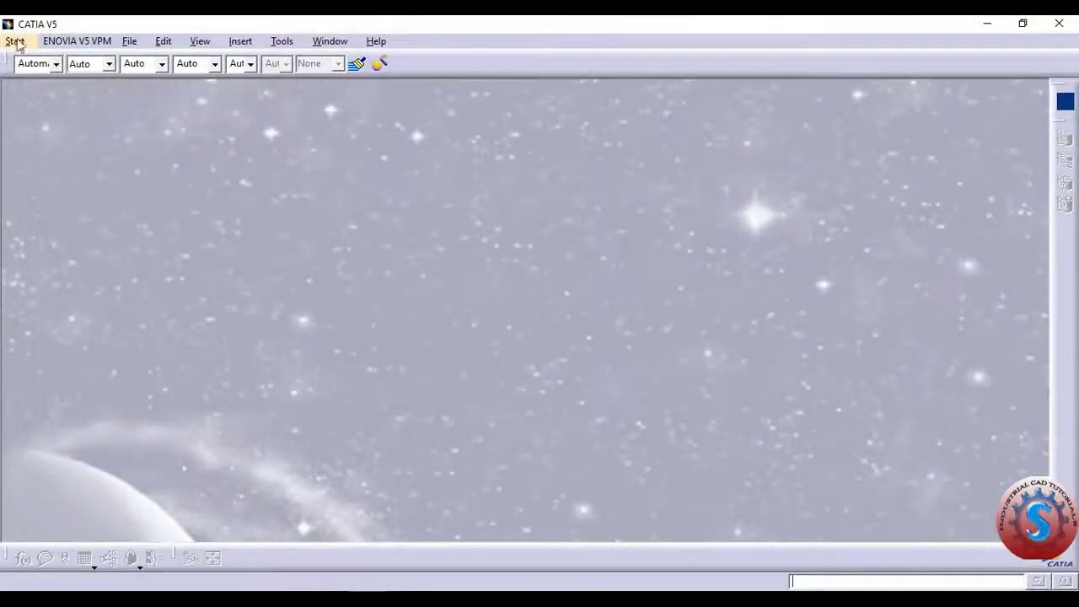
{"action": "left_click", "coordinate": [15, 42]}
{"action": "mouse_move", "coordinate": [63, 104]}
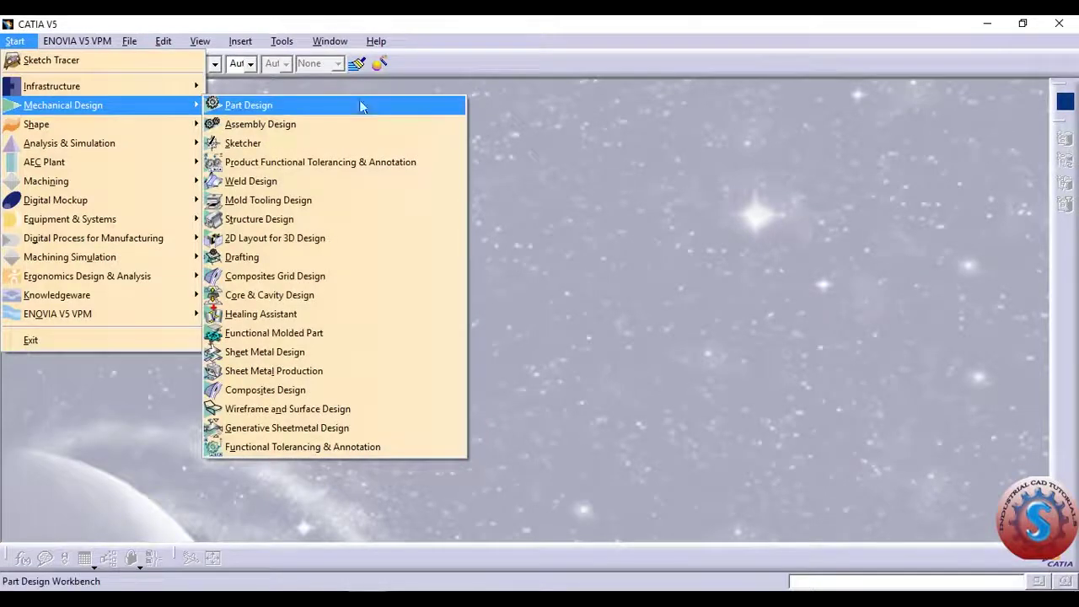
{"action": "left_click", "coordinate": [363, 106]}
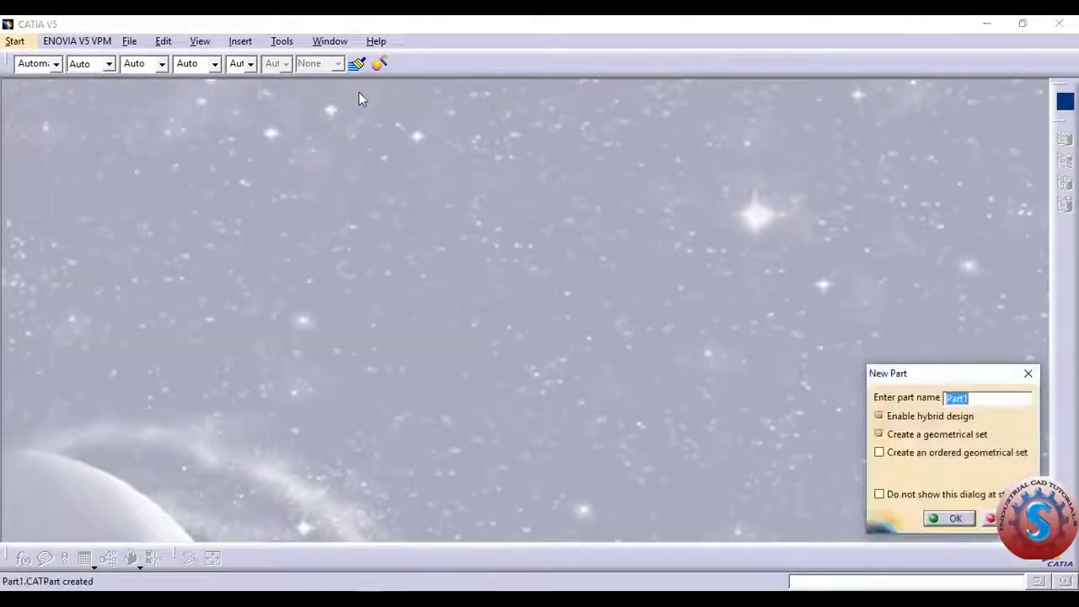
{"action": "left_click", "coordinate": [878, 416]}
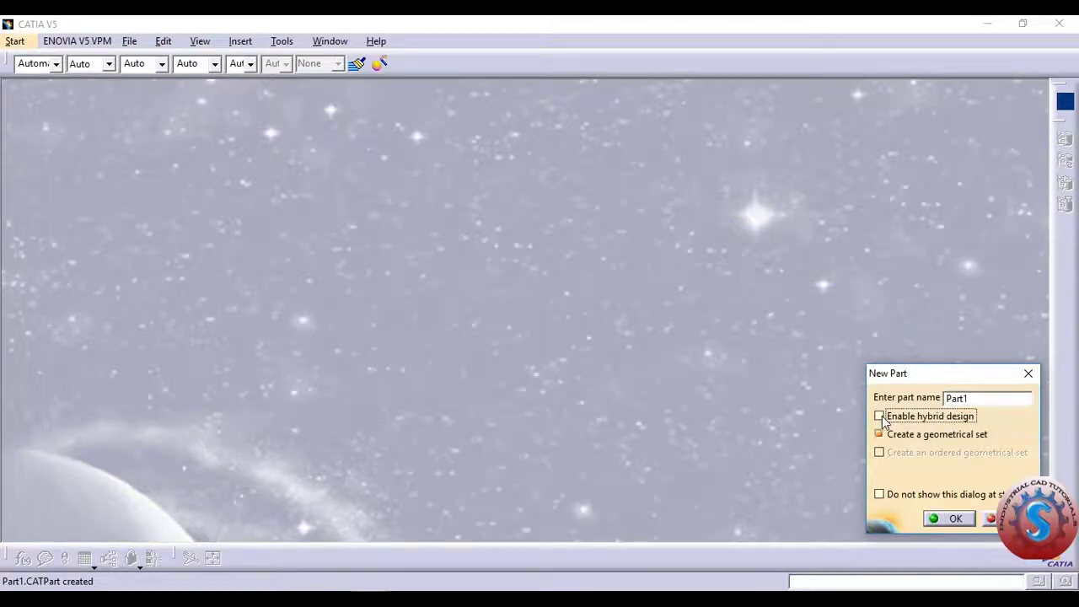
{"action": "left_click", "coordinate": [956, 517]}
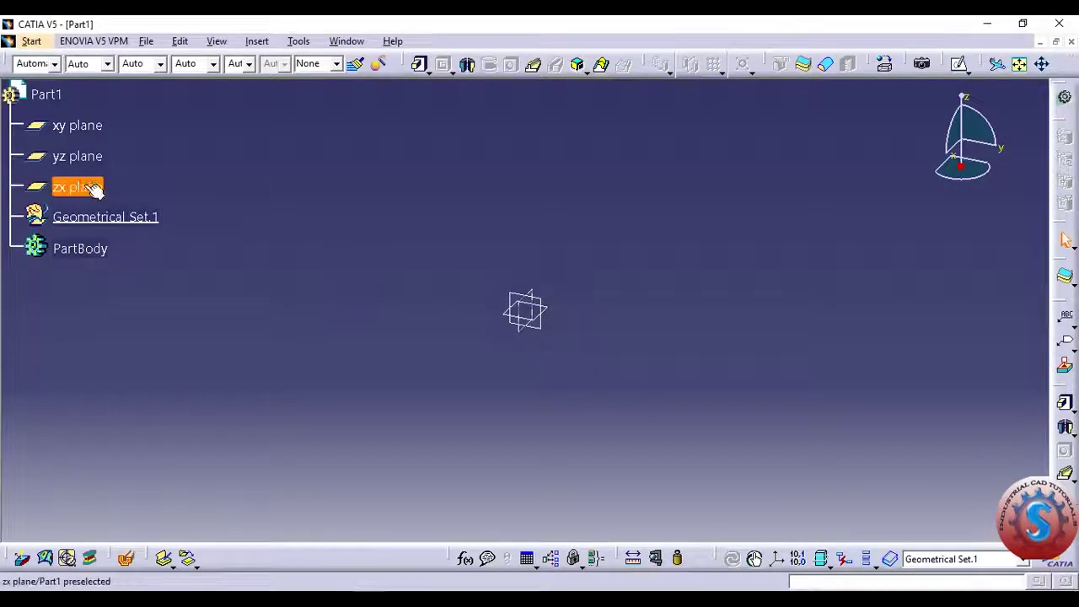
Step: Create Sketch.1 on the xy plane and recentre the sketch view on the origin
{"action": "left_click", "coordinate": [87, 186]}
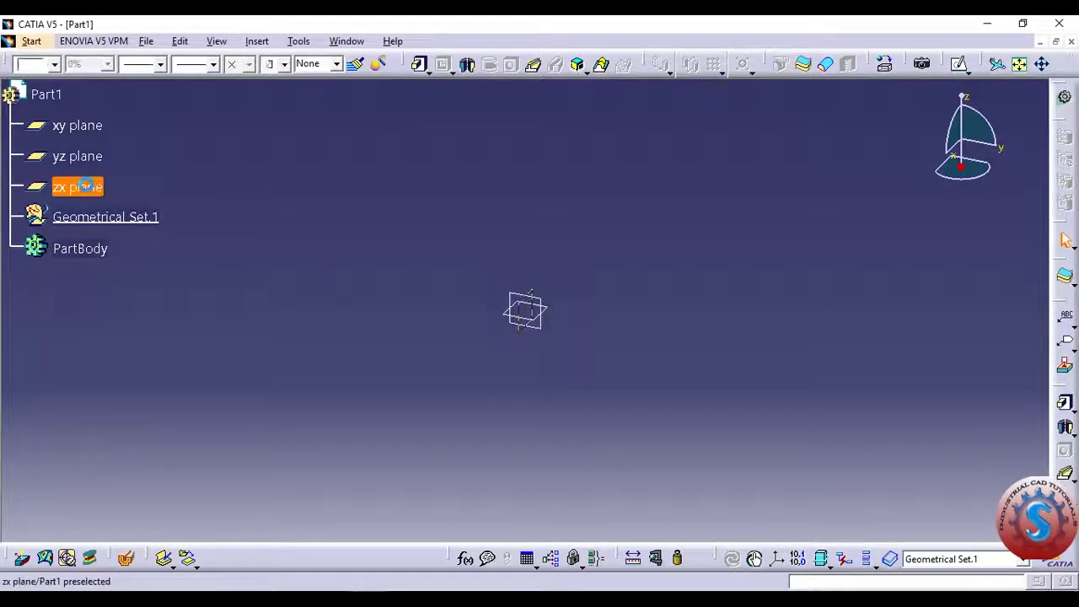
{"action": "left_click", "coordinate": [91, 127]}
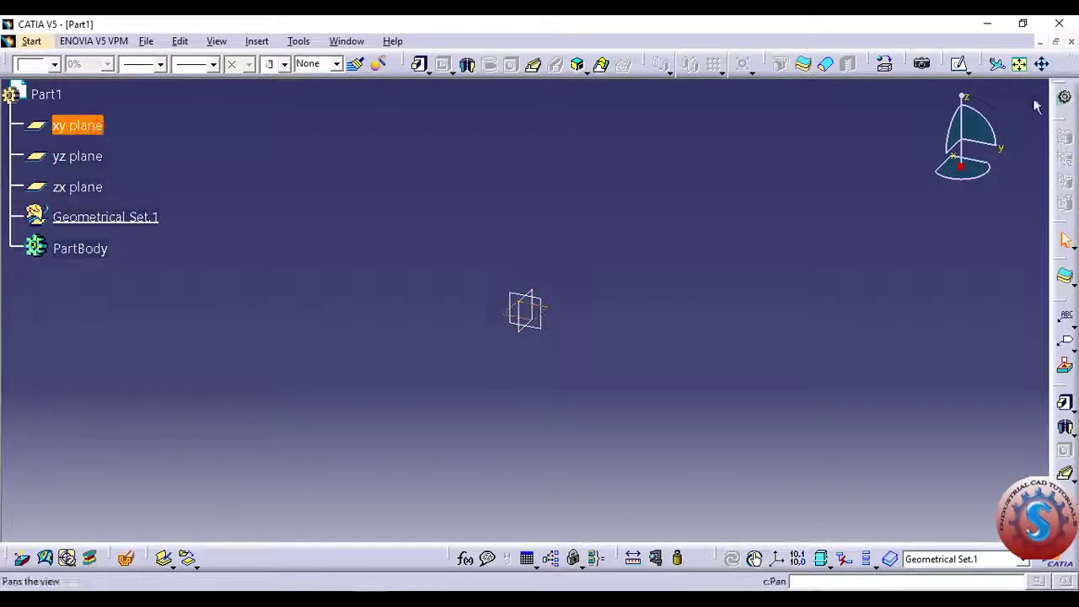
{"action": "left_click", "coordinate": [963, 65]}
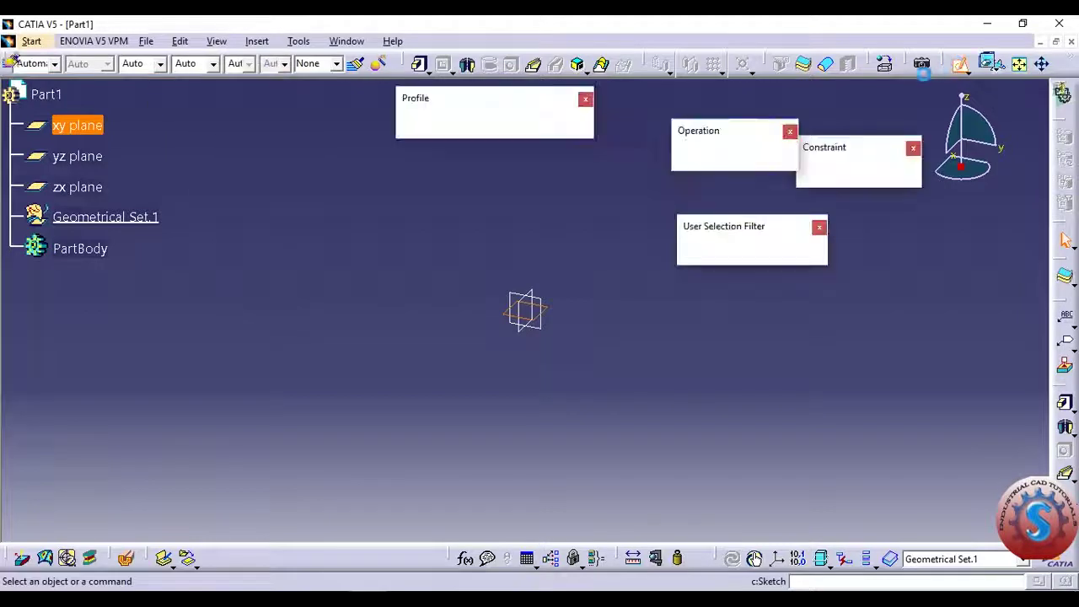
{"action": "mouse_move", "coordinate": [591, 187]}
{"action": "middle_mouse_down"}
{"action": "mouse_move", "coordinate": [542, 198]}
{"action": "mouse_move", "coordinate": [532, 222]}
{"action": "middle_mouse_up"}
{"action": "middle_click_drag", "start_coordinate": [549, 177], "coordinate": [539, 277]}
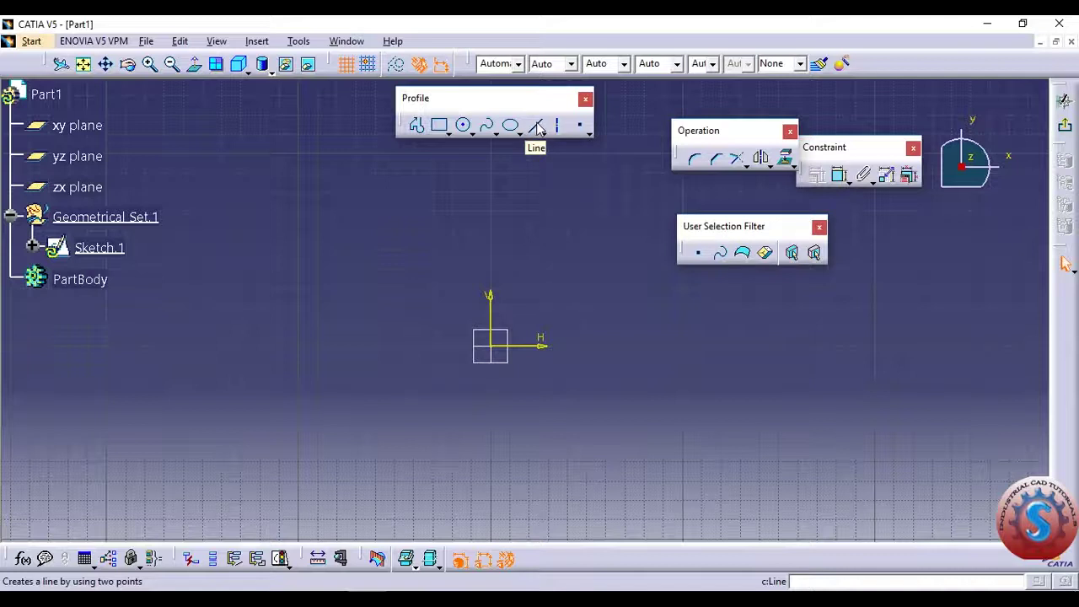
Step: Draw a horizontal line left from the V axis plus an angled line rising leftward from its end
{"action": "left_click", "coordinate": [534, 127]}
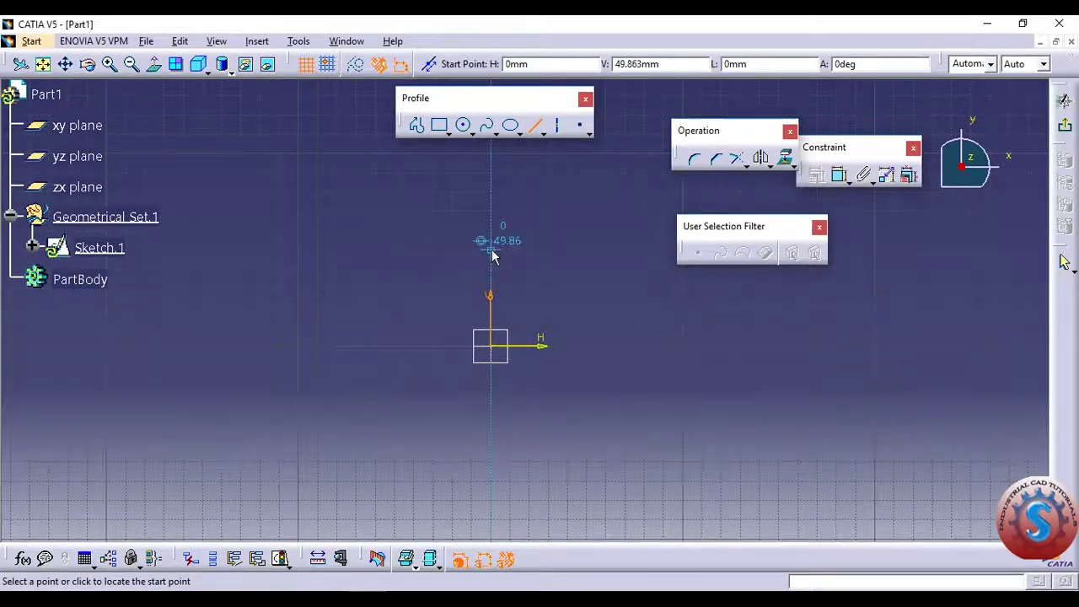
{"action": "left_click", "coordinate": [492, 252]}
{"action": "left_click", "coordinate": [432, 250]}
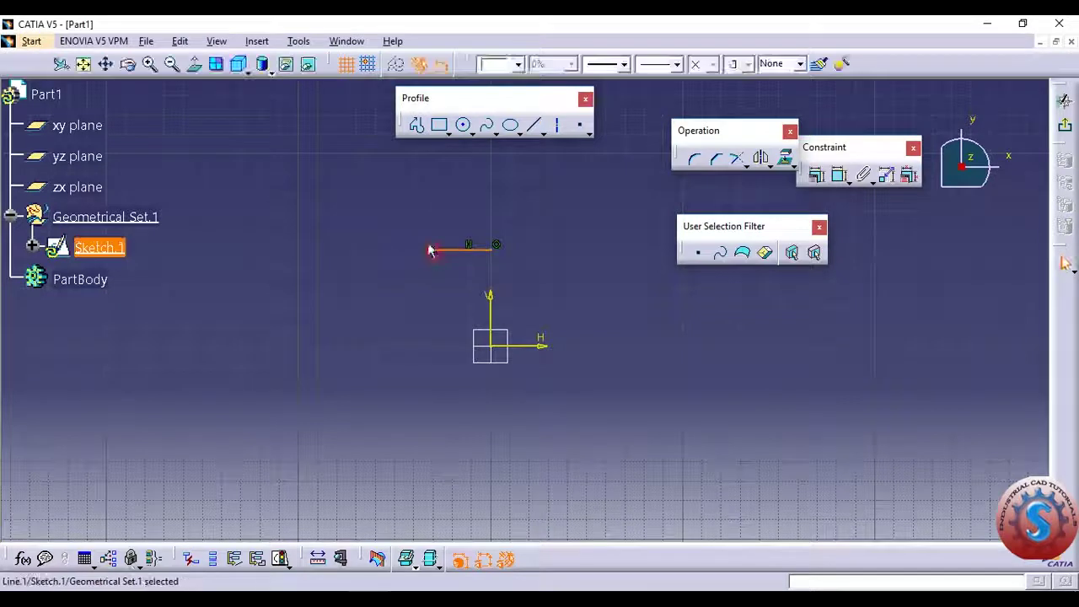
{"action": "left_click", "coordinate": [535, 125]}
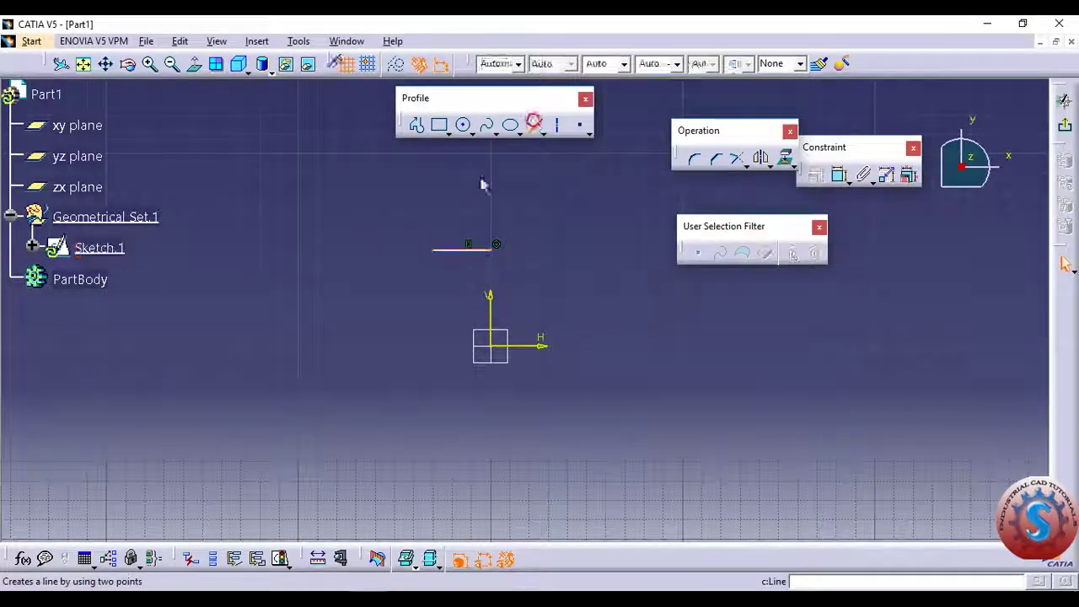
{"action": "left_click", "coordinate": [434, 251]}
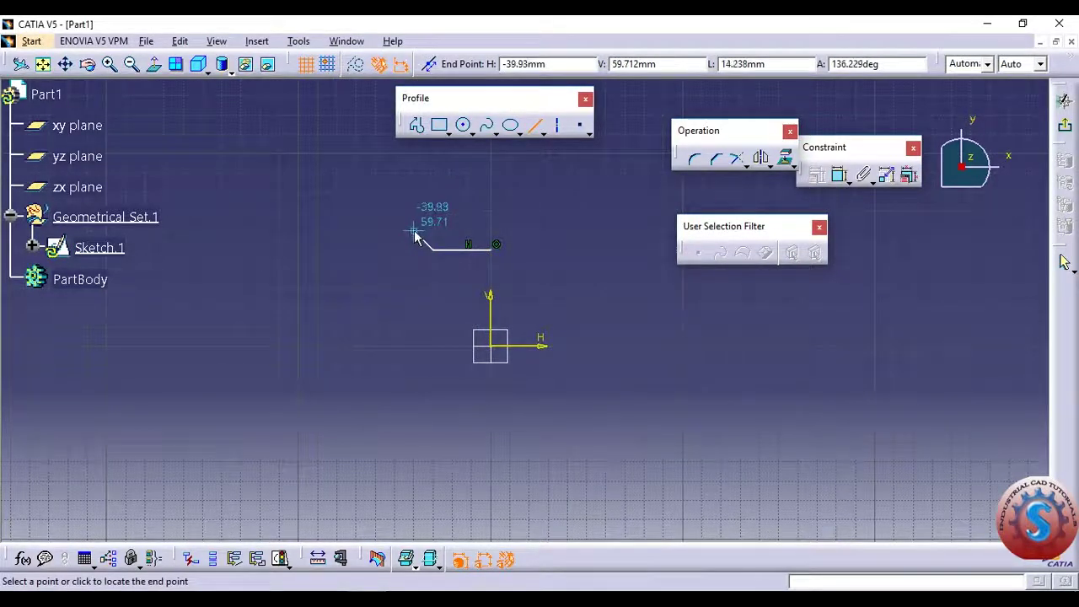
{"action": "left_click", "coordinate": [415, 235]}
{"action": "middle_click_drag", "start_coordinate": [540, 294], "coordinate": [598, 276]}
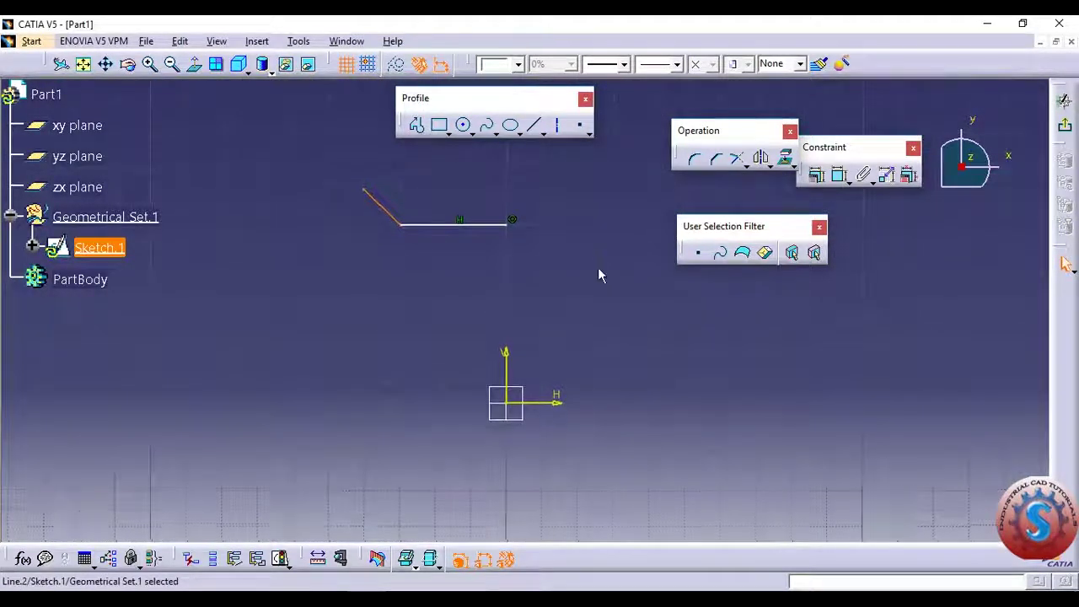
{"action": "middle_click_drag", "start_coordinate": [584, 281], "coordinate": [573, 295]}
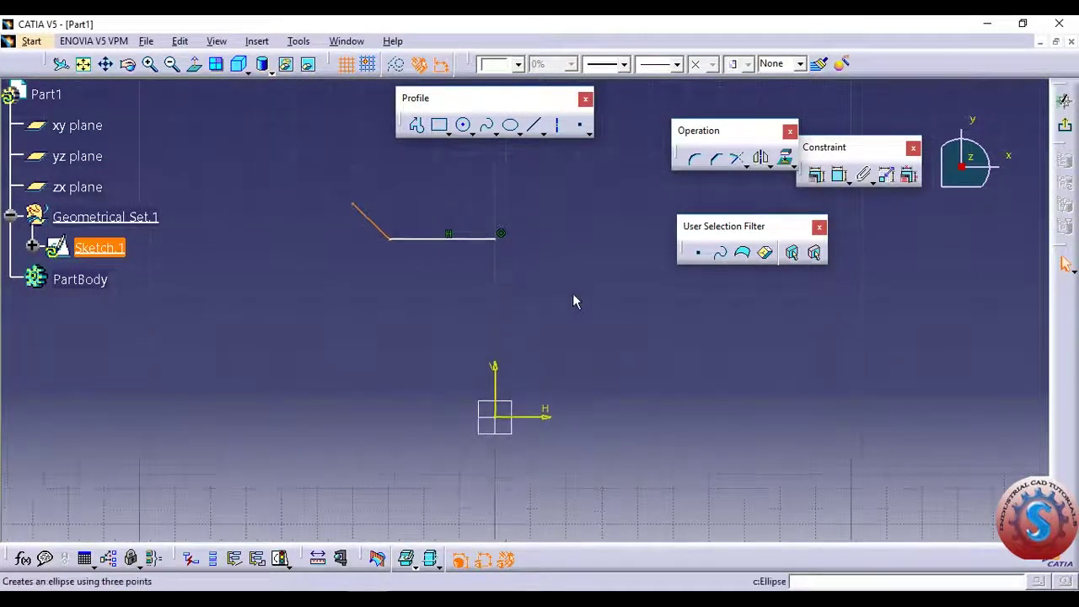
{"action": "left_click", "coordinate": [1065, 100]}
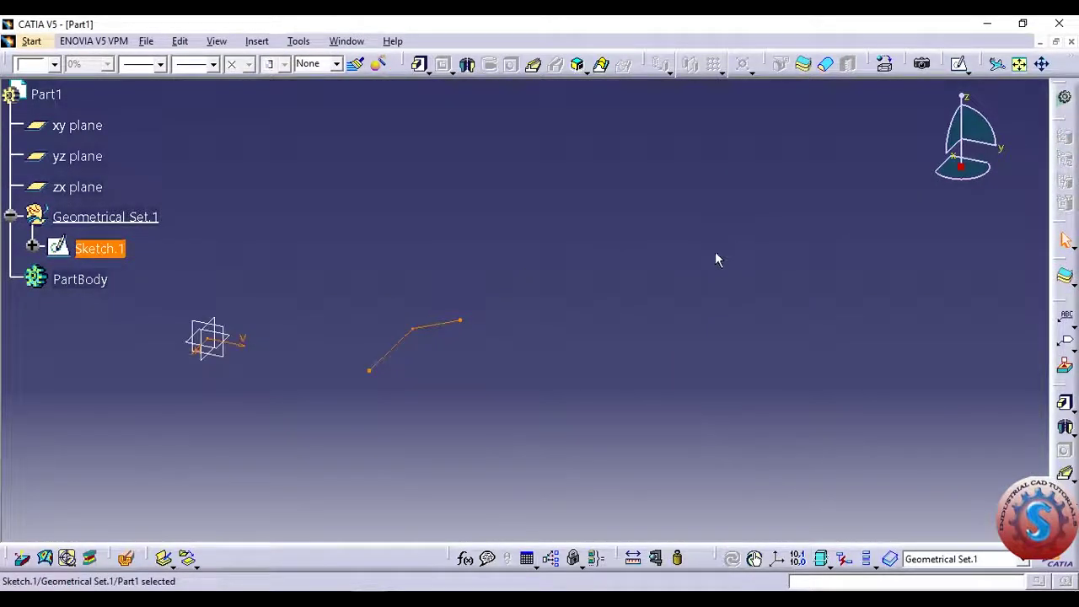
Step: Mirror both sketch lines about the vertical axis into a symmetric open profile
{"action": "middle_click_drag", "start_coordinate": [716, 259], "coordinate": [703, 243]}
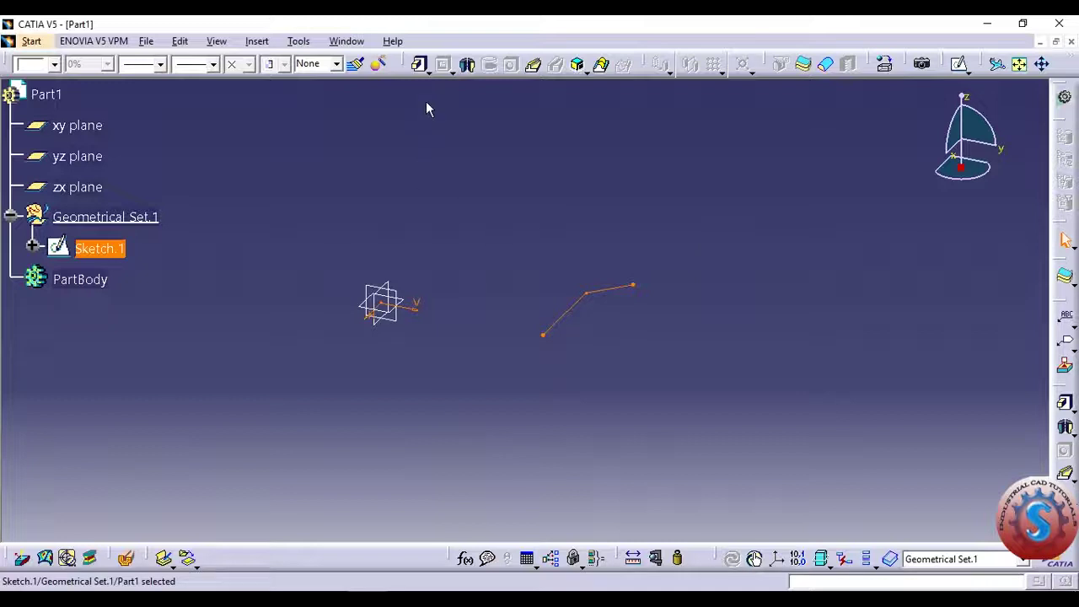
{"action": "double_click", "coordinate": [563, 318]}
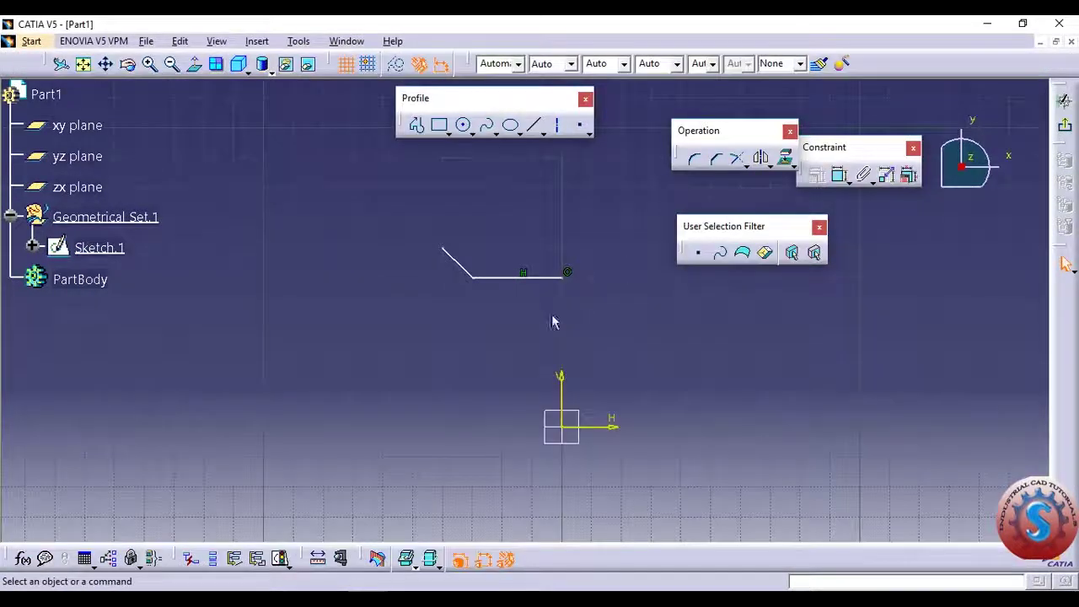
{"action": "mouse_move", "coordinate": [378, 169]}
{"action": "left_mouse_down"}
{"action": "mouse_move", "coordinate": [506, 233]}
{"action": "mouse_move", "coordinate": [548, 304]}
{"action": "left_mouse_up"}
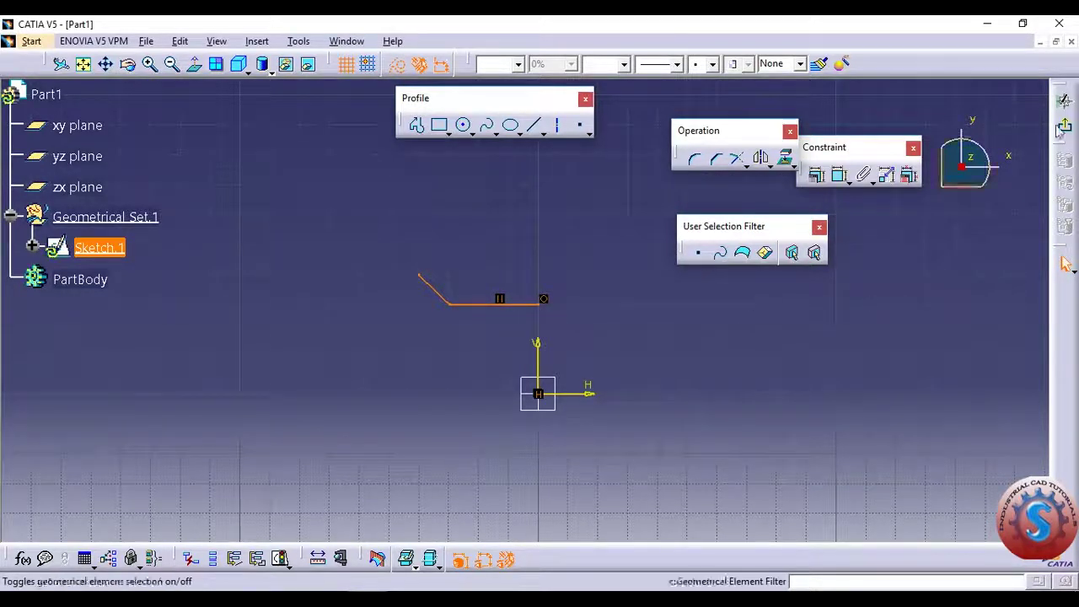
{"action": "left_click", "coordinate": [1065, 100]}
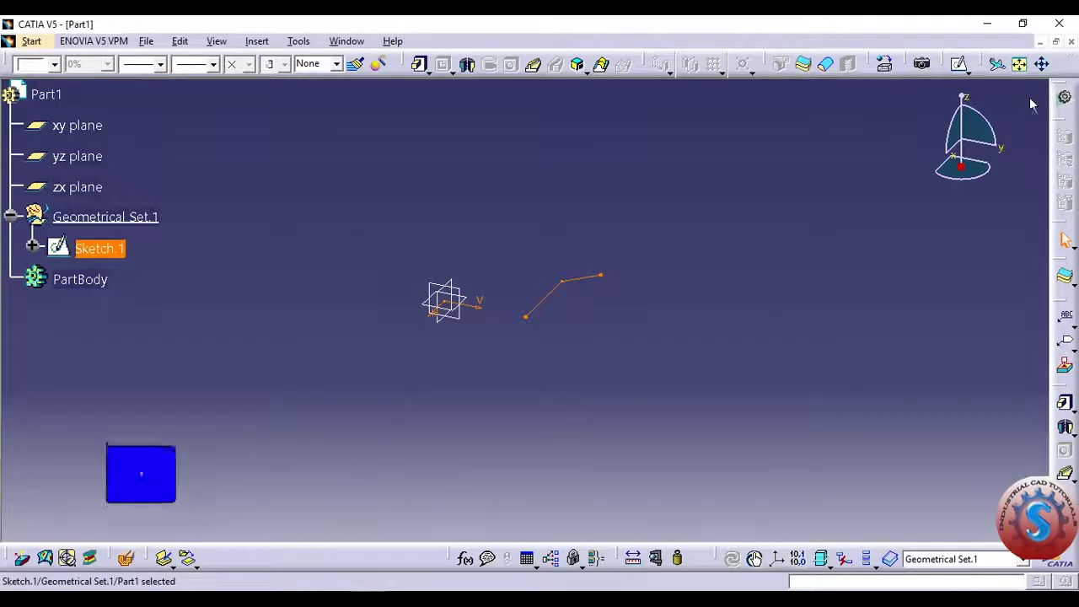
{"action": "left_click", "coordinate": [959, 64]}
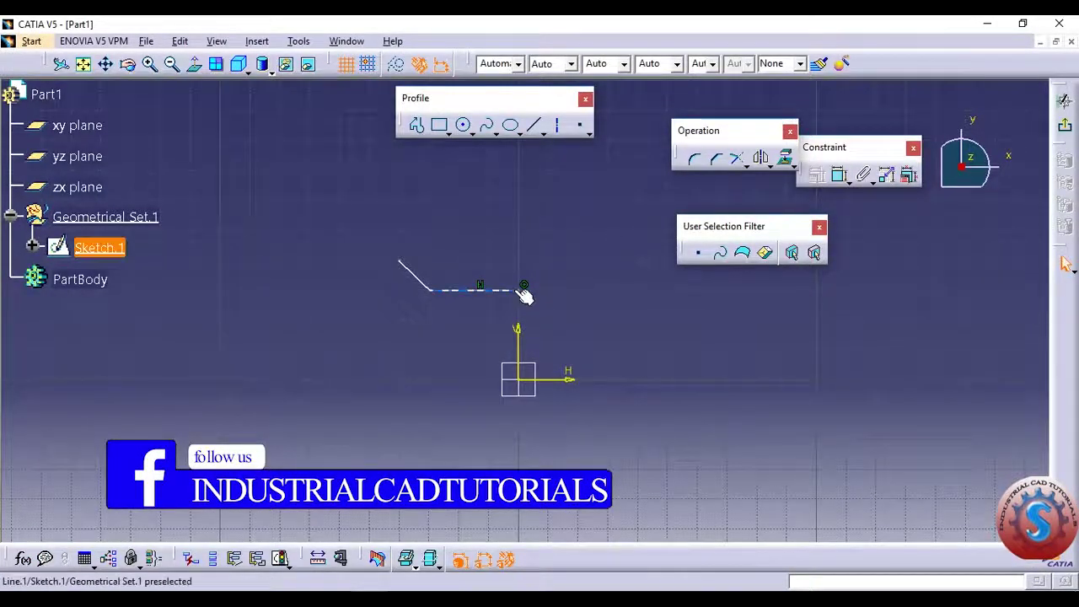
{"action": "left_click", "coordinate": [434, 288]}
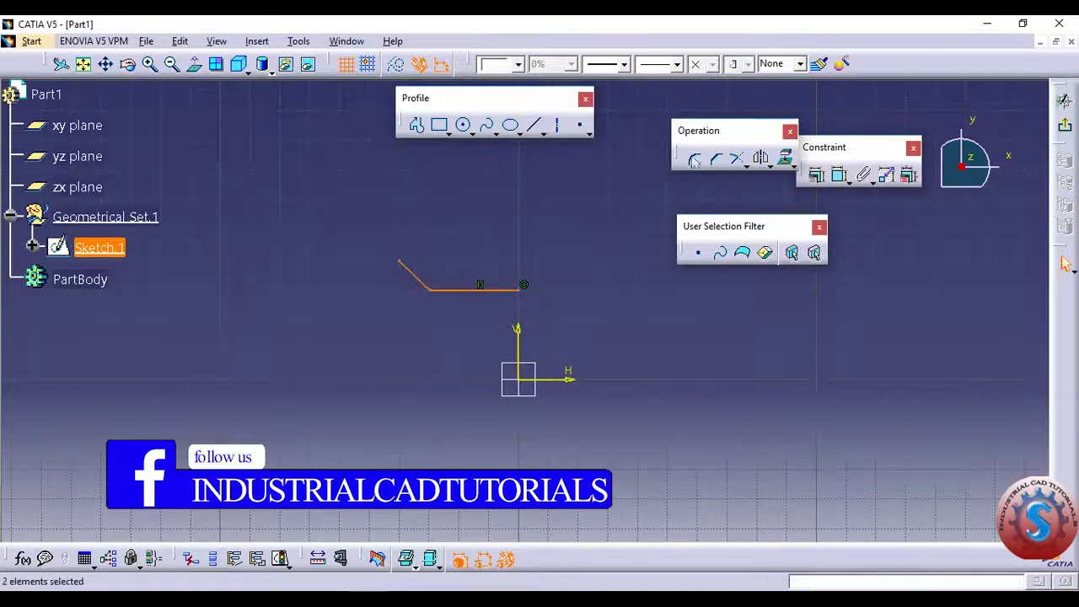
{"action": "left_click", "coordinate": [761, 159]}
{"action": "left_click", "coordinate": [517, 342]}
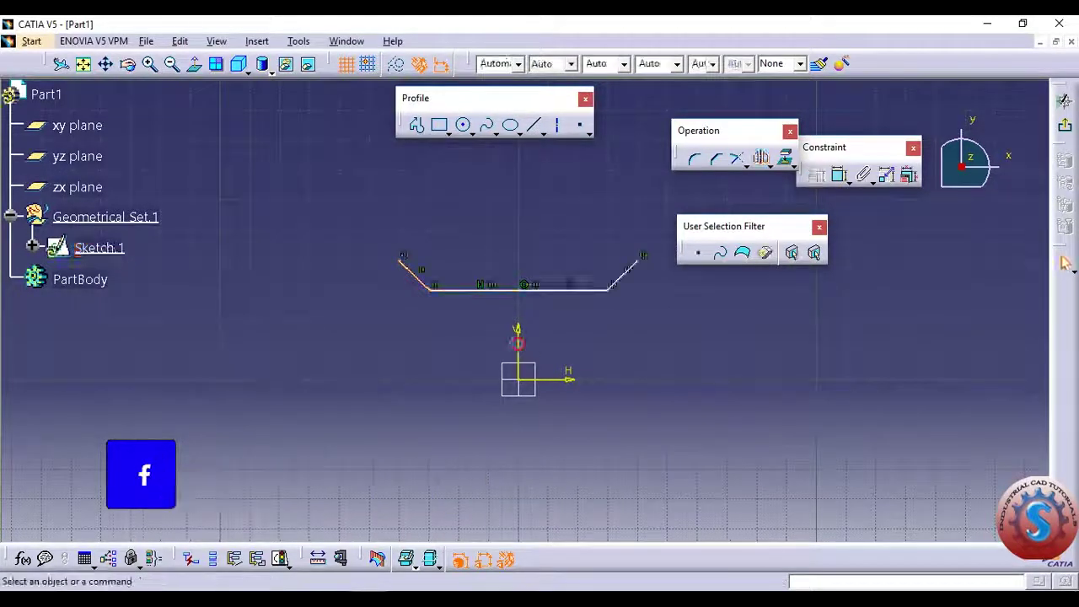
{"action": "left_click", "coordinate": [1064, 100]}
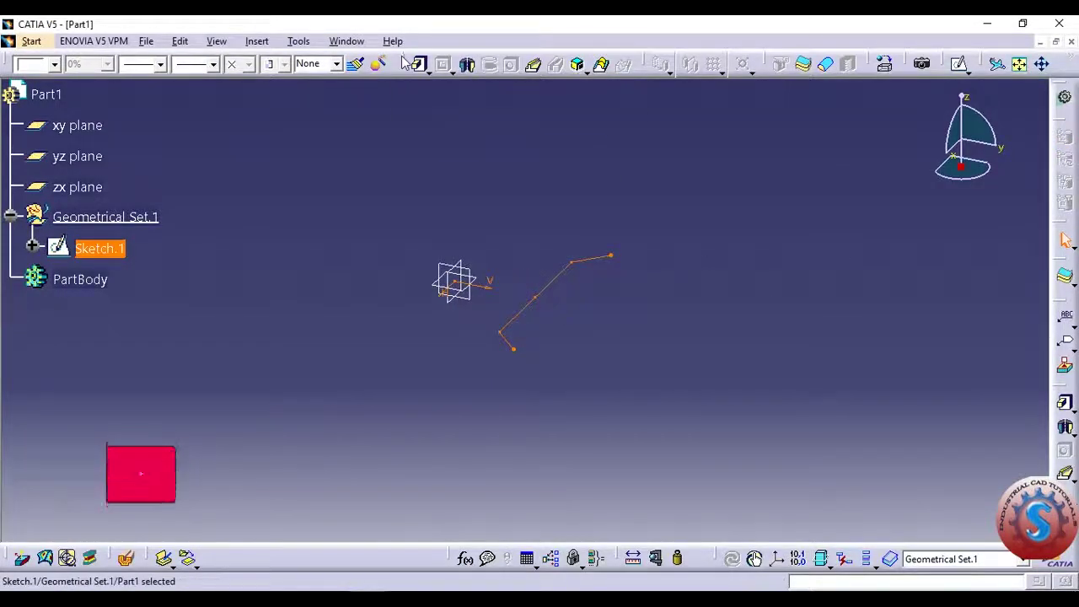
Step: Try revolving Sketch.1 about the vertical axis, then cancel after the open-profile error
{"action": "left_click_drag", "start_coordinate": [405, 64], "coordinate": [414, 105]}
{"action": "left_click", "coordinate": [474, 128]}
{"action": "left_click", "coordinate": [679, 346]}
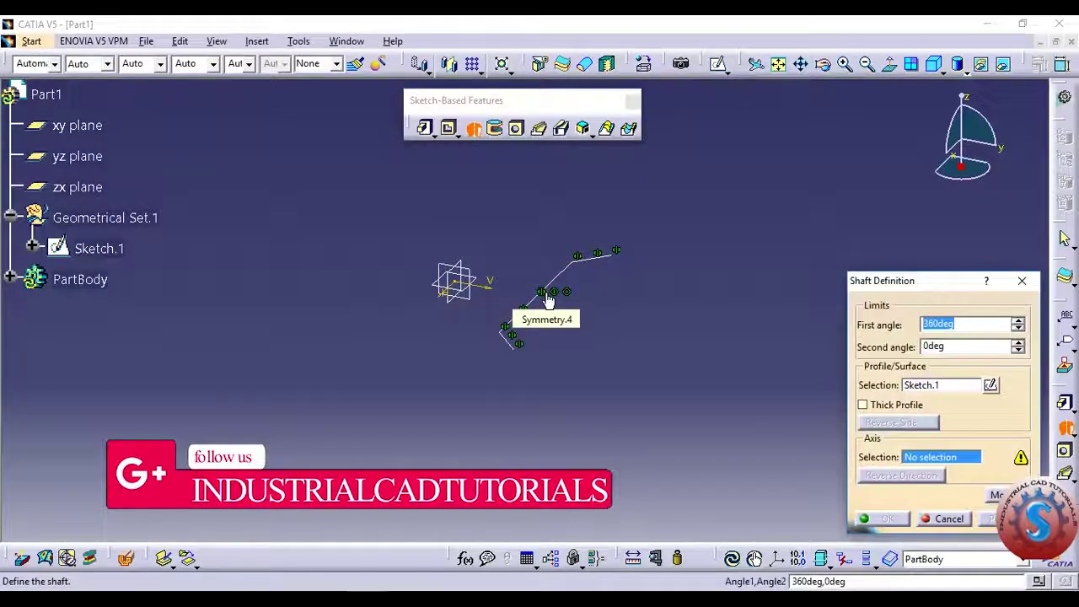
{"action": "left_click", "coordinate": [499, 294]}
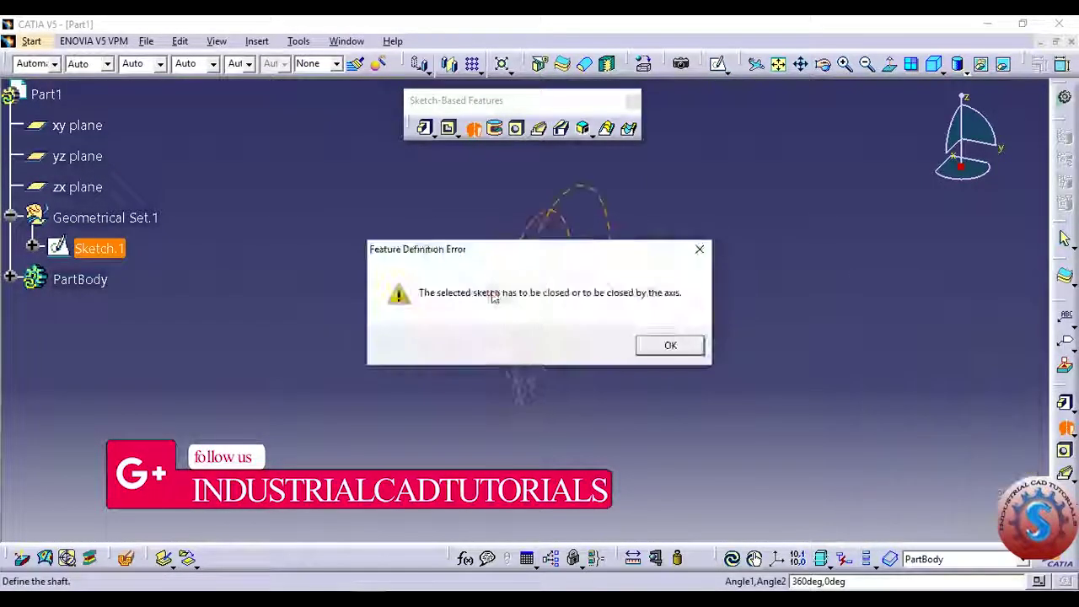
{"action": "left_click", "coordinate": [671, 345]}
{"action": "mouse_move", "coordinate": [671, 345]}
{"action": "middle_mouse_down"}
{"action": "mouse_move", "coordinate": [683, 346]}
{"action": "mouse_move", "coordinate": [612, 414]}
{"action": "middle_mouse_up"}
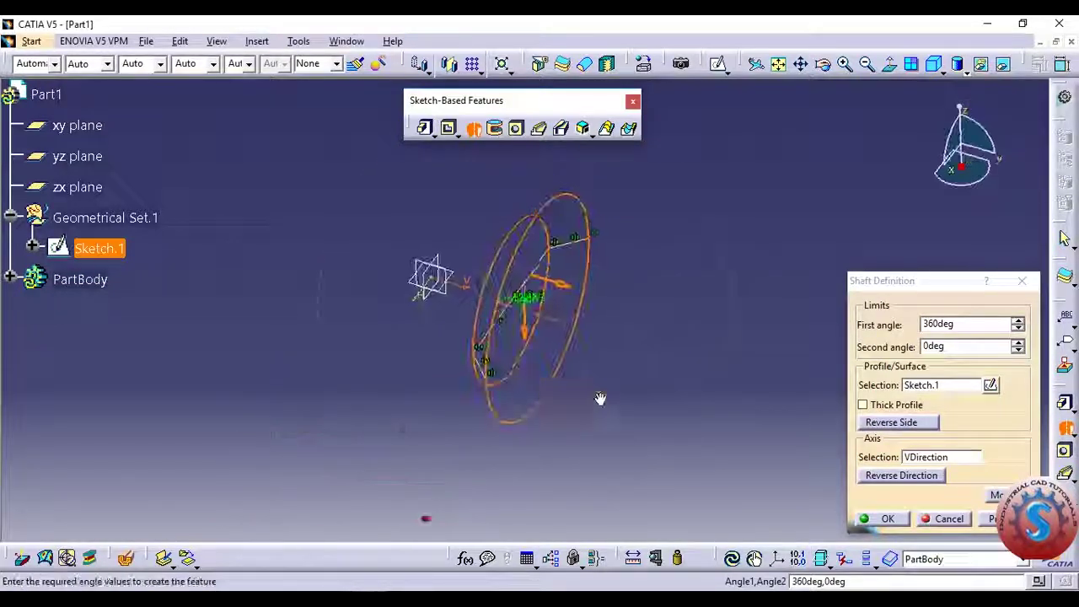
{"action": "left_click", "coordinate": [1022, 281]}
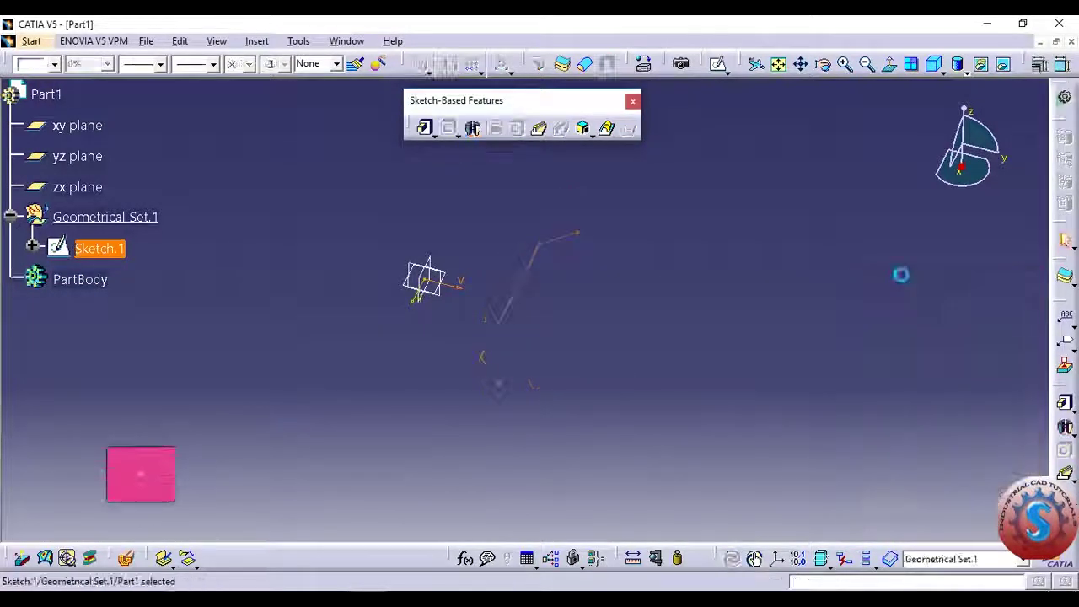
Step: Revolve Sketch.1 360° as a thin-profile shaft 1 mm thick
{"action": "left_click", "coordinate": [474, 127]}
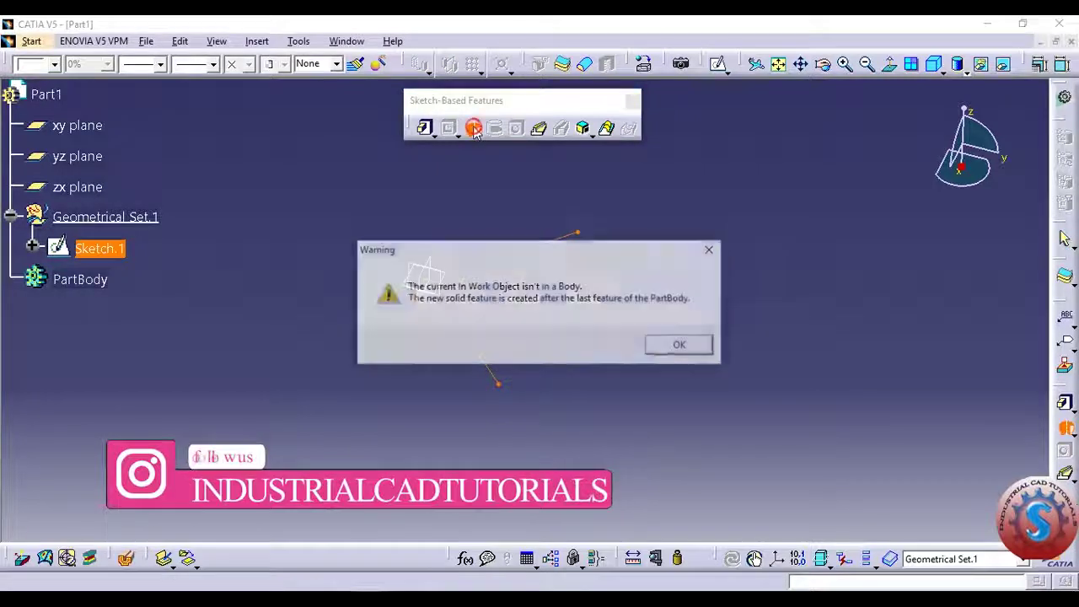
{"action": "left_click", "coordinate": [697, 346]}
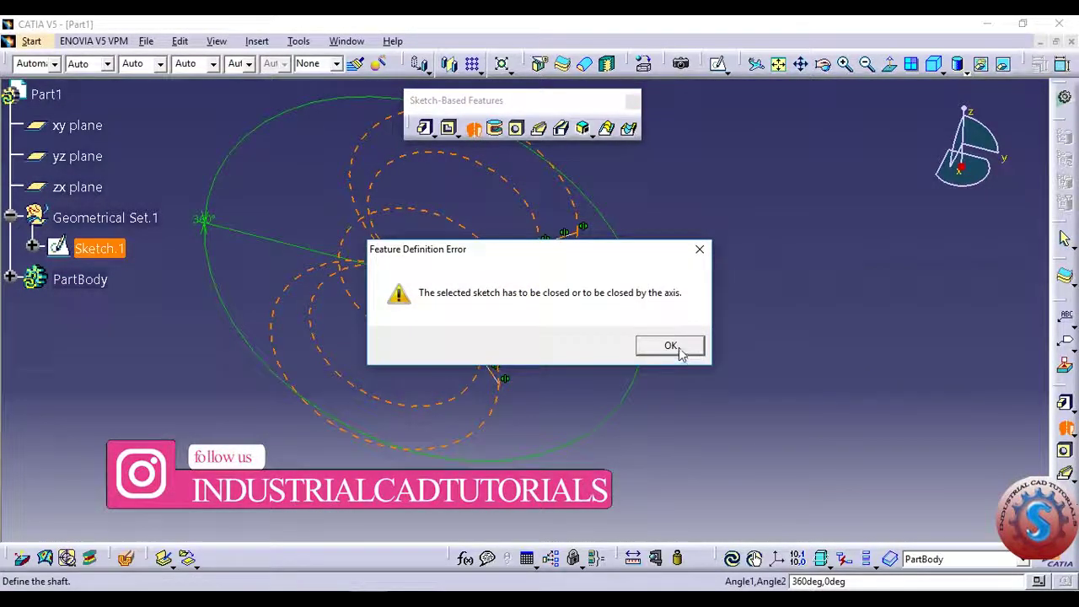
{"action": "left_click", "coordinate": [671, 346]}
{"action": "middle_click_drag", "start_coordinate": [643, 452], "coordinate": [621, 298]}
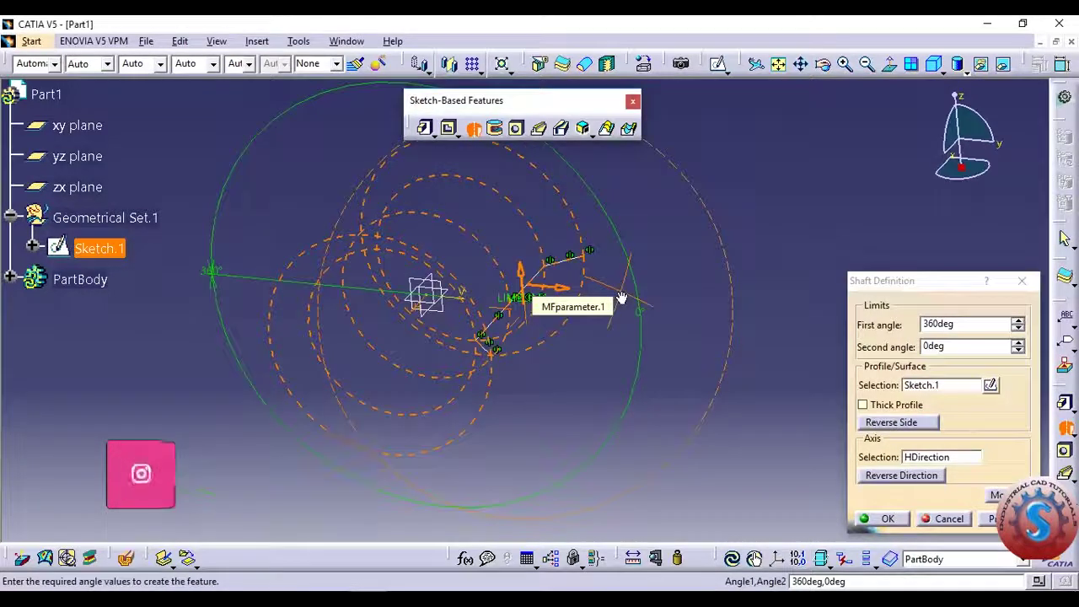
{"action": "left_click", "coordinate": [862, 405]}
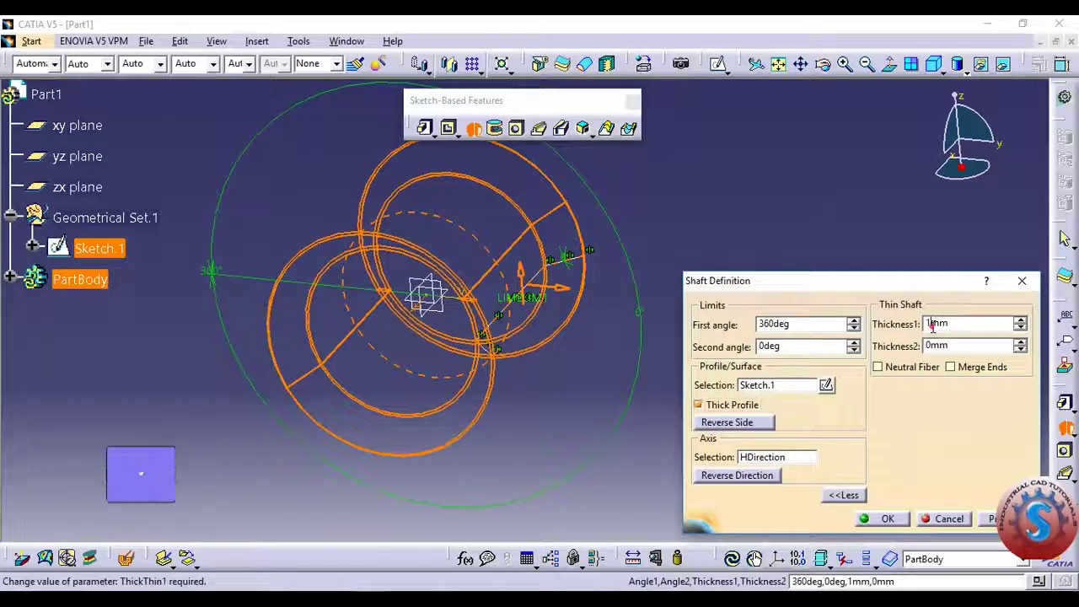
{"action": "left_click", "coordinate": [991, 519]}
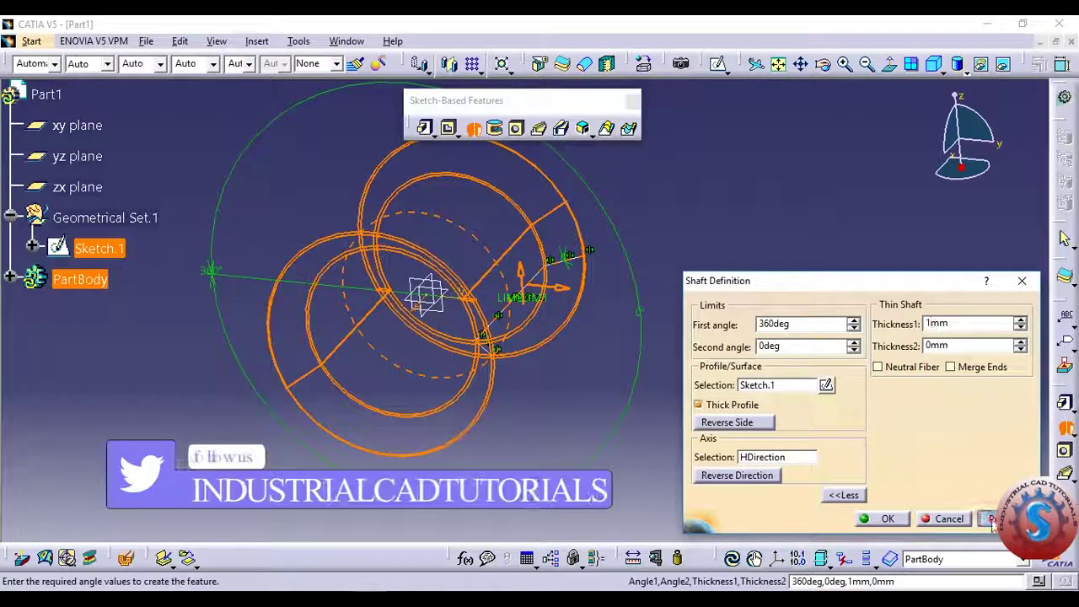
{"action": "left_click", "coordinate": [886, 519]}
{"action": "middle_click_drag", "start_coordinate": [759, 366], "coordinate": [419, 371]}
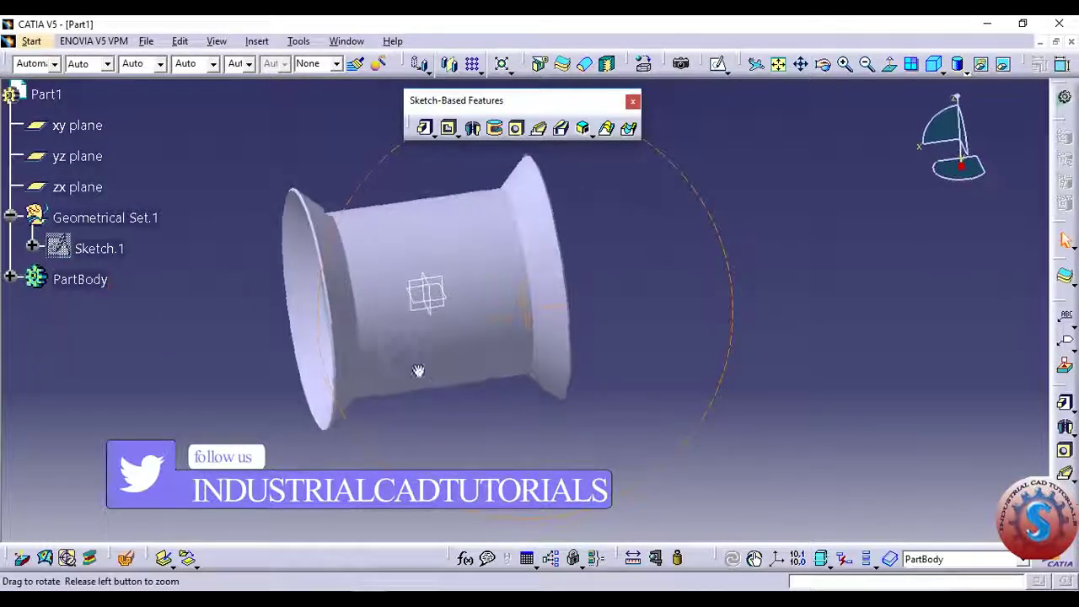
Step: Drag Sketch.1's angled end lines wider and higher, then view the updated spool
{"action": "double_click", "coordinate": [100, 248]}
{"action": "middle_click_drag", "start_coordinate": [680, 370], "coordinate": [605, 256]}
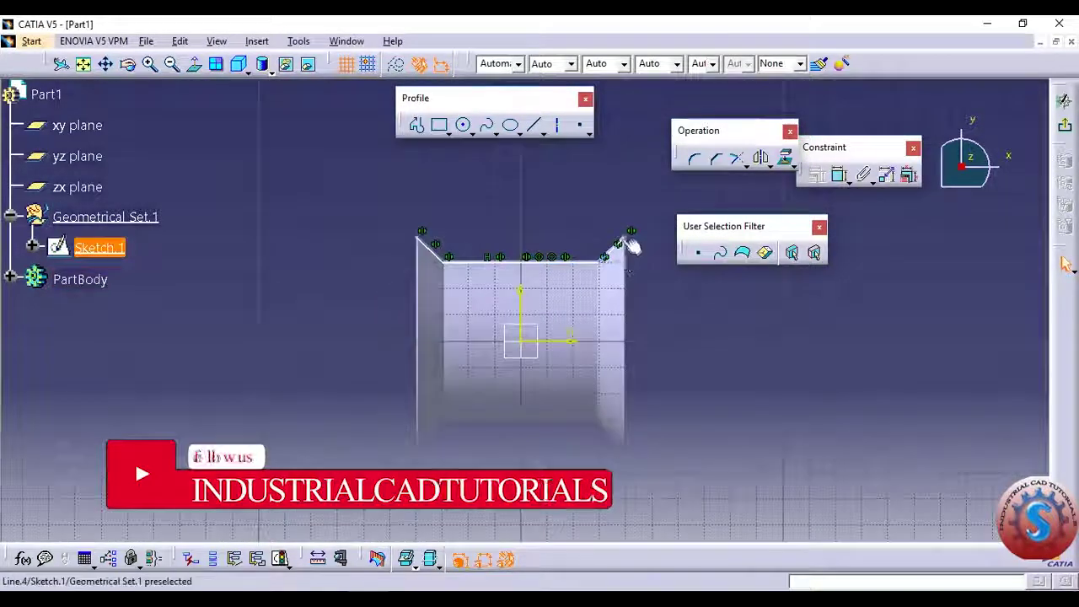
{"action": "left_click_drag", "start_coordinate": [631, 245], "coordinate": [631, 240]}
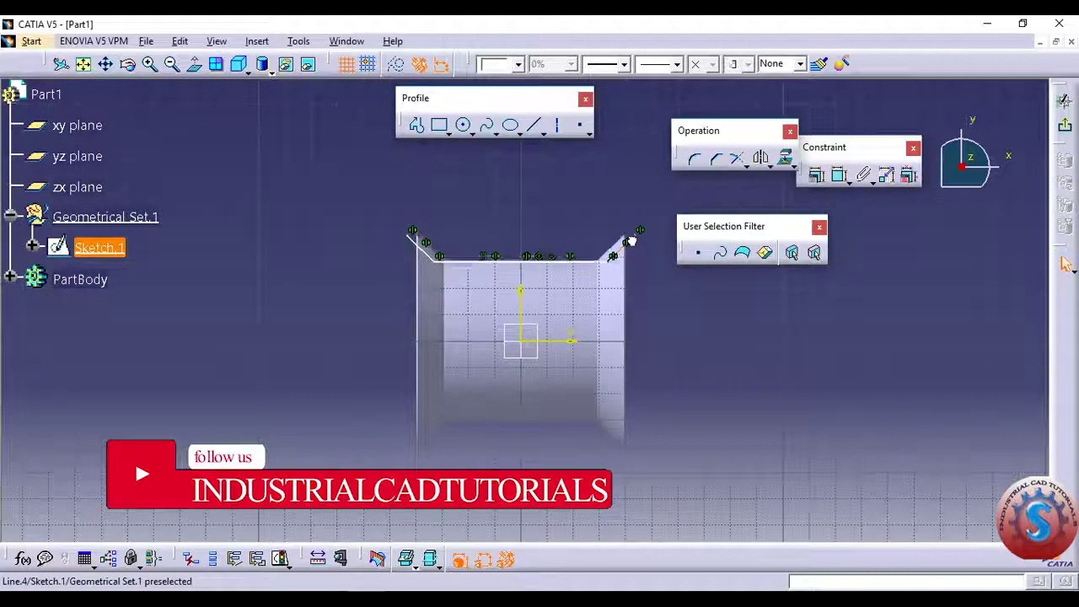
{"action": "left_click", "coordinate": [631, 240]}
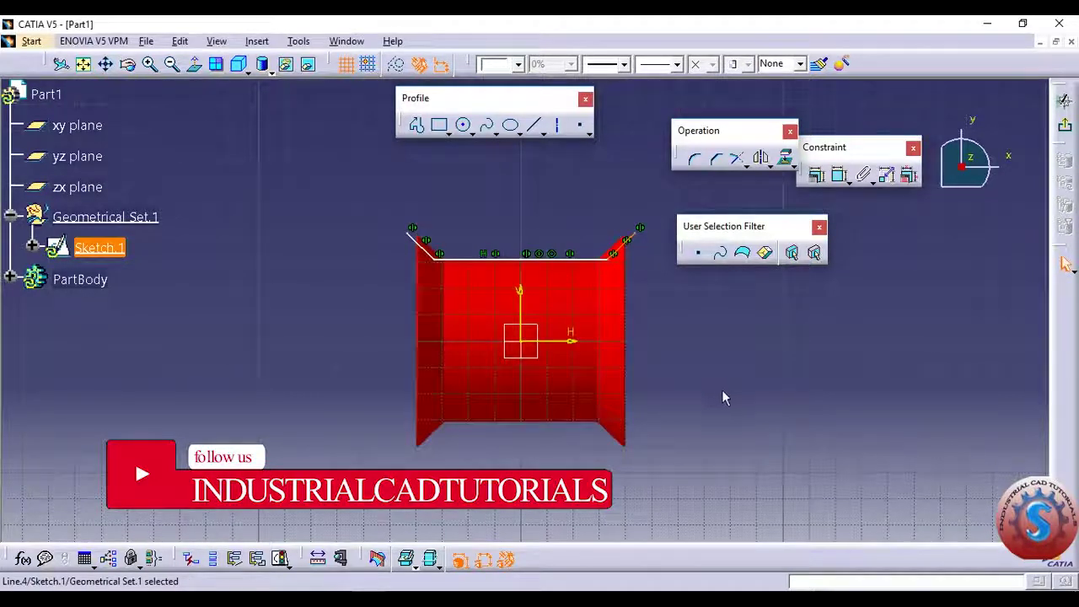
{"action": "left_click", "coordinate": [722, 398]}
{"action": "mouse_move", "coordinate": [630, 334]}
{"action": "middle_mouse_down", "text": "ctrl"}
{"action": "mouse_move", "coordinate": [648, 272]}
{"action": "mouse_move", "coordinate": [412, 372]}
{"action": "middle_mouse_up", "text": "ctrl"}
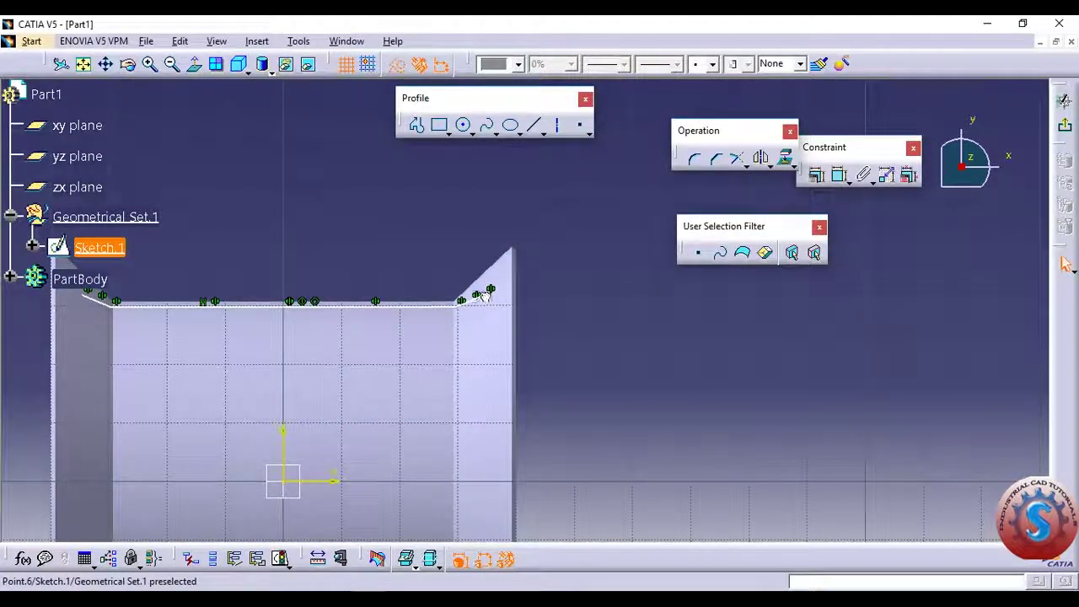
{"action": "middle_click_drag", "start_coordinate": [494, 345], "coordinate": [631, 268]}
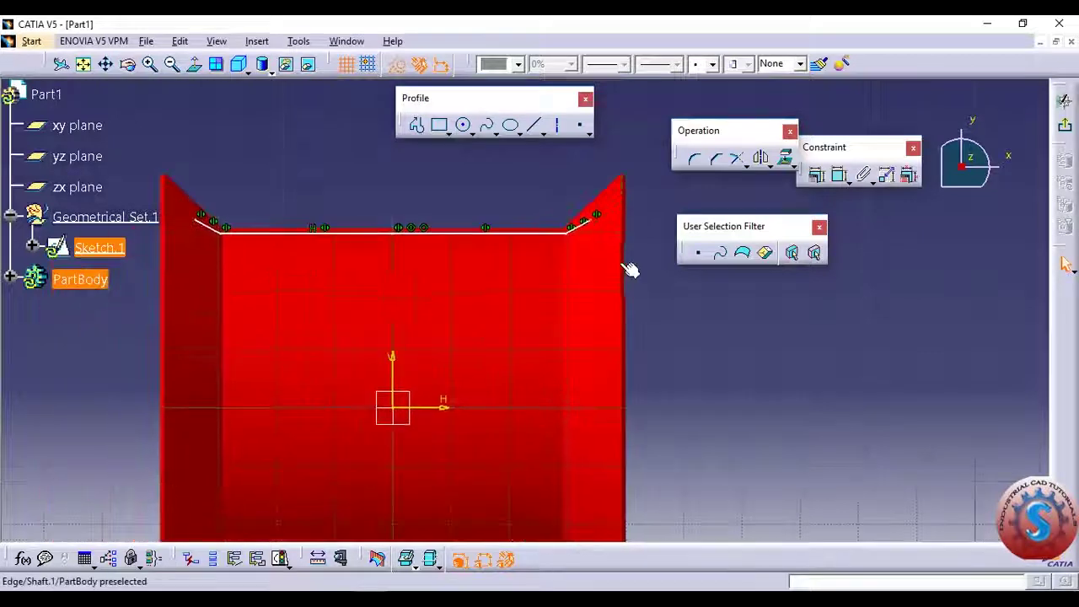
{"action": "left_click", "coordinate": [1065, 129]}
{"action": "mouse_move", "coordinate": [776, 374]}
{"action": "middle_mouse_down"}
{"action": "mouse_move", "coordinate": [759, 393]}
{"action": "mouse_move", "coordinate": [600, 414]}
{"action": "middle_mouse_up"}
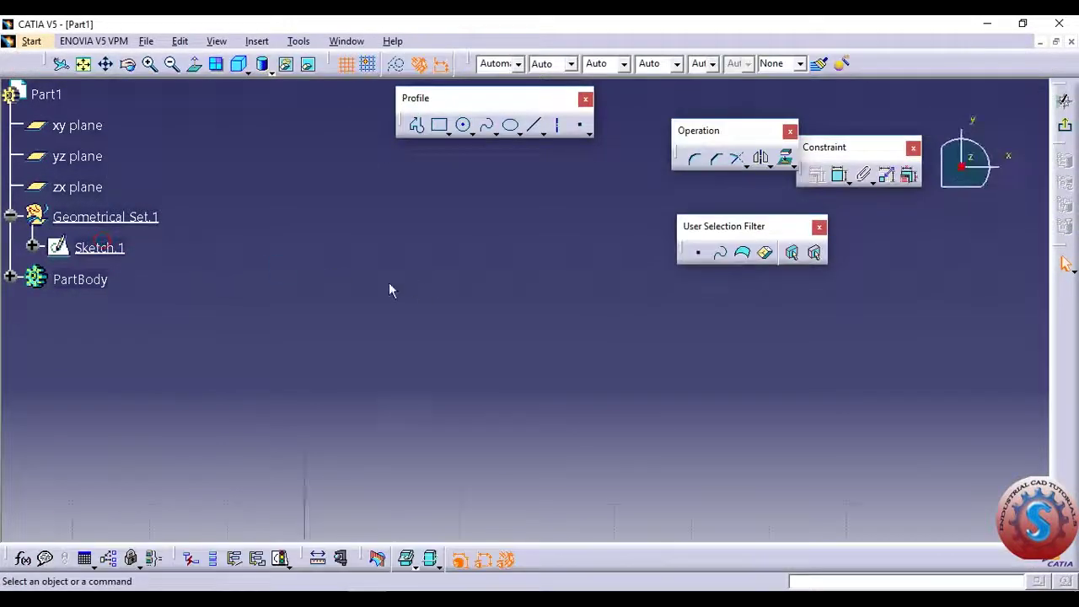
{"action": "mouse_move", "coordinate": [389, 289]}
{"action": "middle_mouse_down"}
{"action": "mouse_move", "coordinate": [482, 379]}
{"action": "mouse_move", "coordinate": [512, 243]}
{"action": "mouse_move", "coordinate": [539, 321]}
{"action": "mouse_move", "coordinate": [602, 229]}
{"action": "mouse_move", "coordinate": [445, 310]}
{"action": "middle_mouse_up"}
Step: Dimension the sketch's flat top line at 10 mm
{"action": "left_click", "coordinate": [448, 297]}
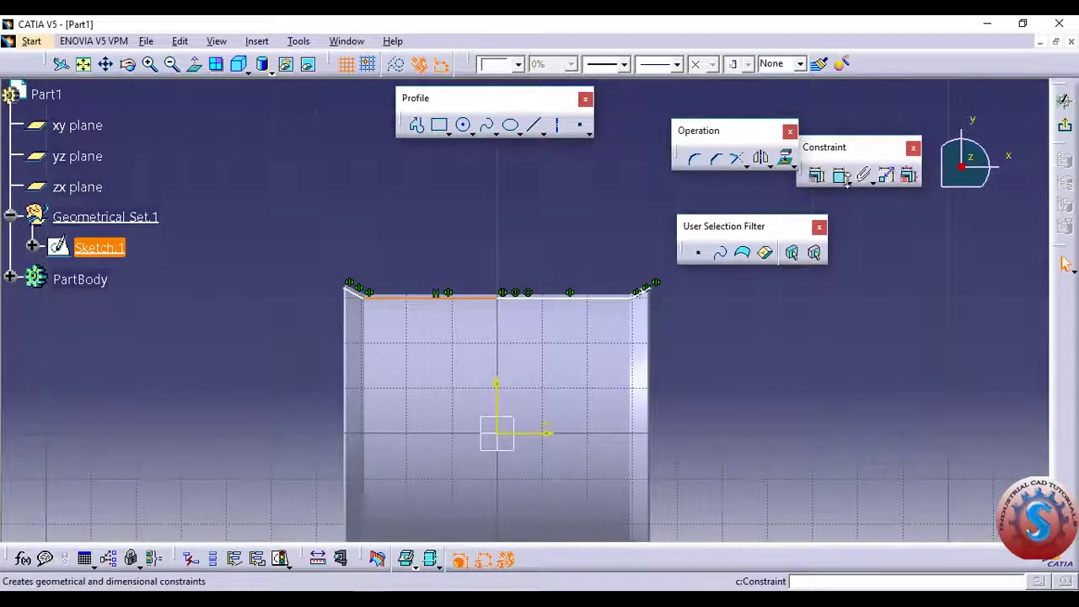
{"action": "left_click", "coordinate": [843, 177]}
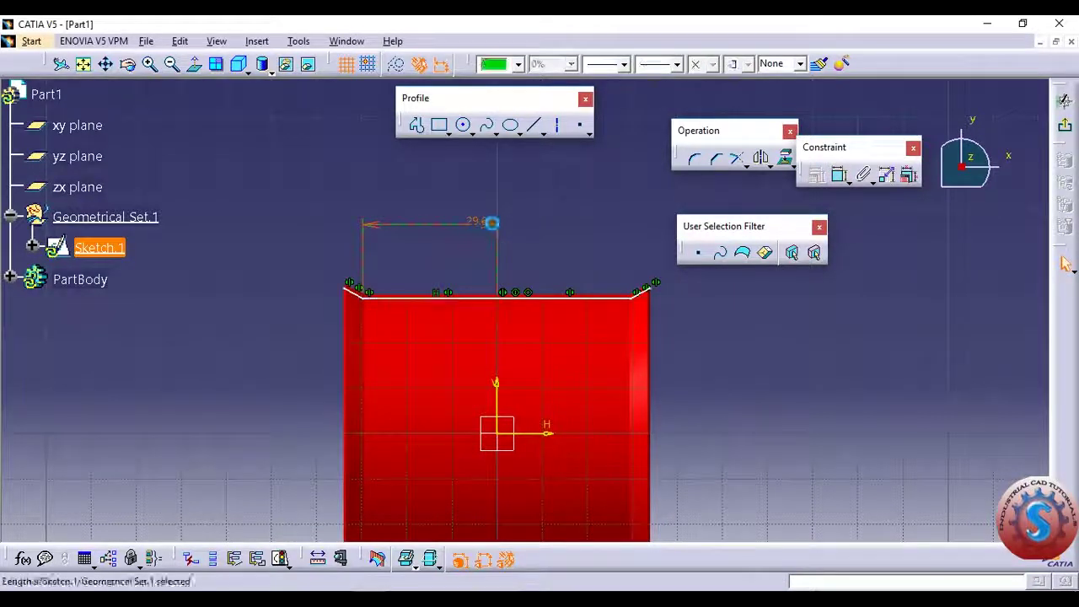
{"action": "double_click", "coordinate": [493, 223]}
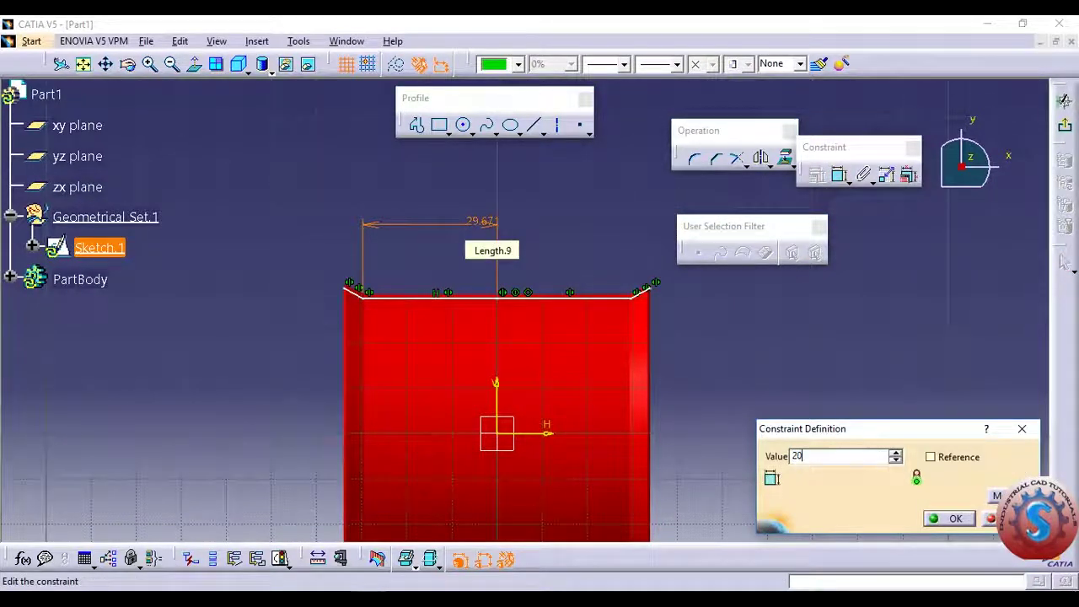
{"action": "type", "text": "20"}
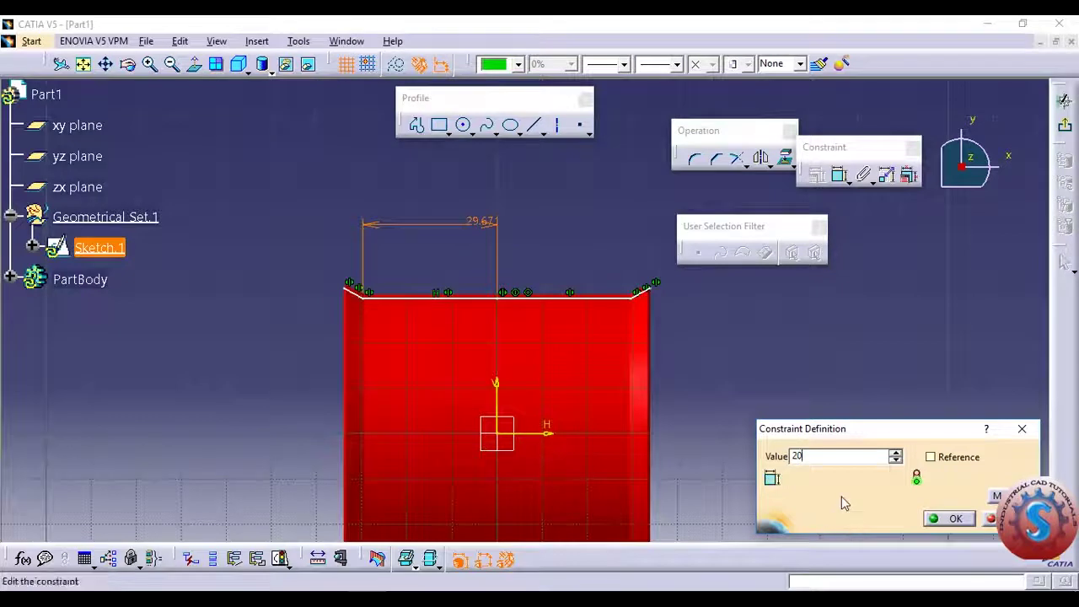
{"action": "key", "text": "BackSpace"}
{"action": "key", "text": "BackSpace"}
{"action": "type", "text": "10"}
{"action": "left_click", "coordinate": [956, 519]}
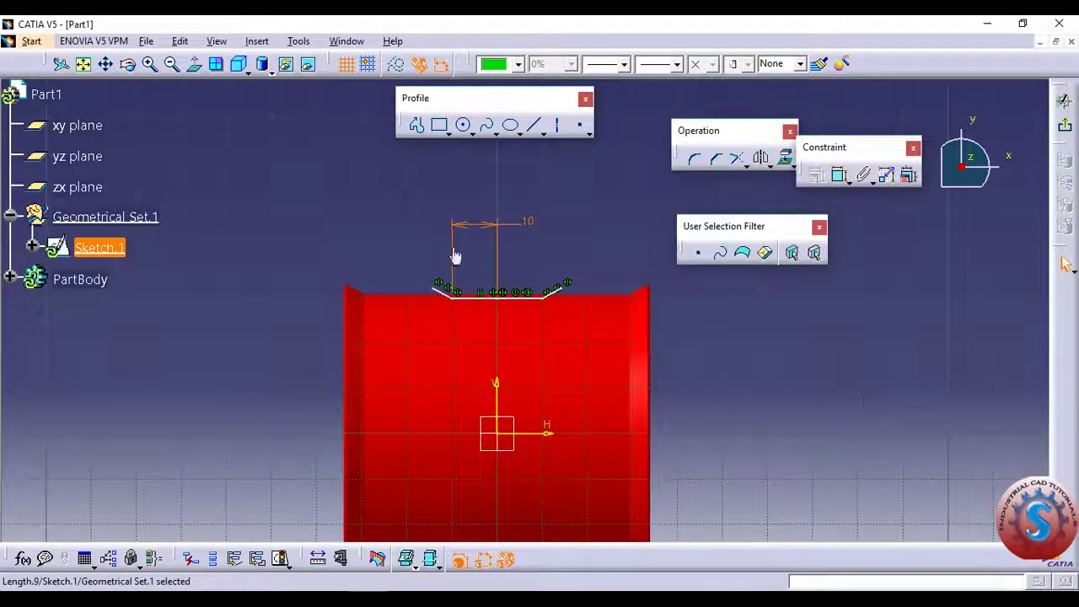
Step: Change the top-line dimension to 15, then 20 mm, and inspect the rebuilt ring
{"action": "double_click", "coordinate": [527, 220]}
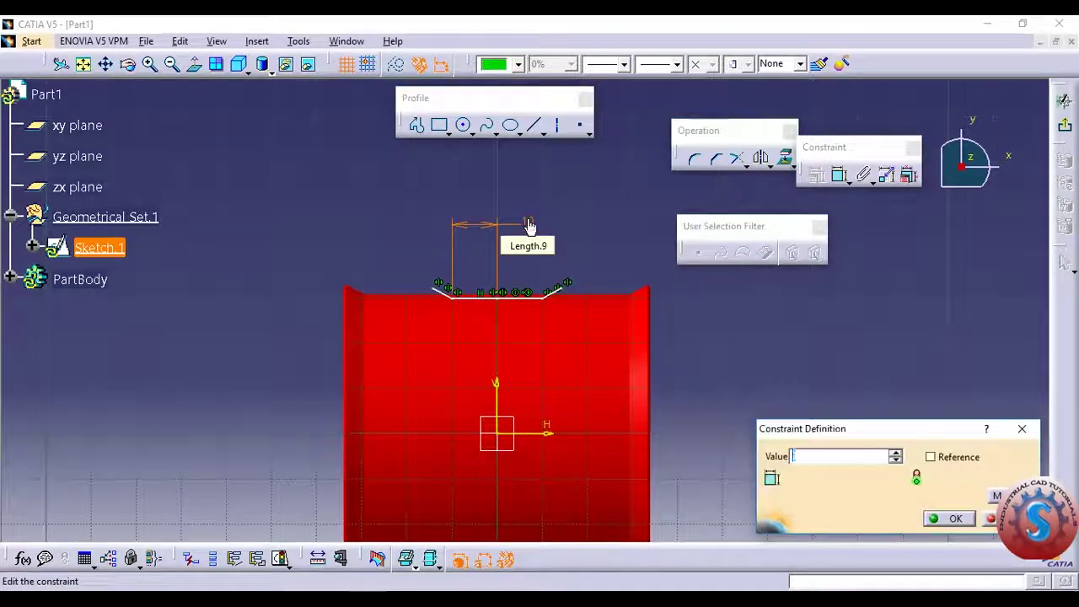
{"action": "type", "text": "15"}
{"action": "left_click", "coordinate": [898, 340]}
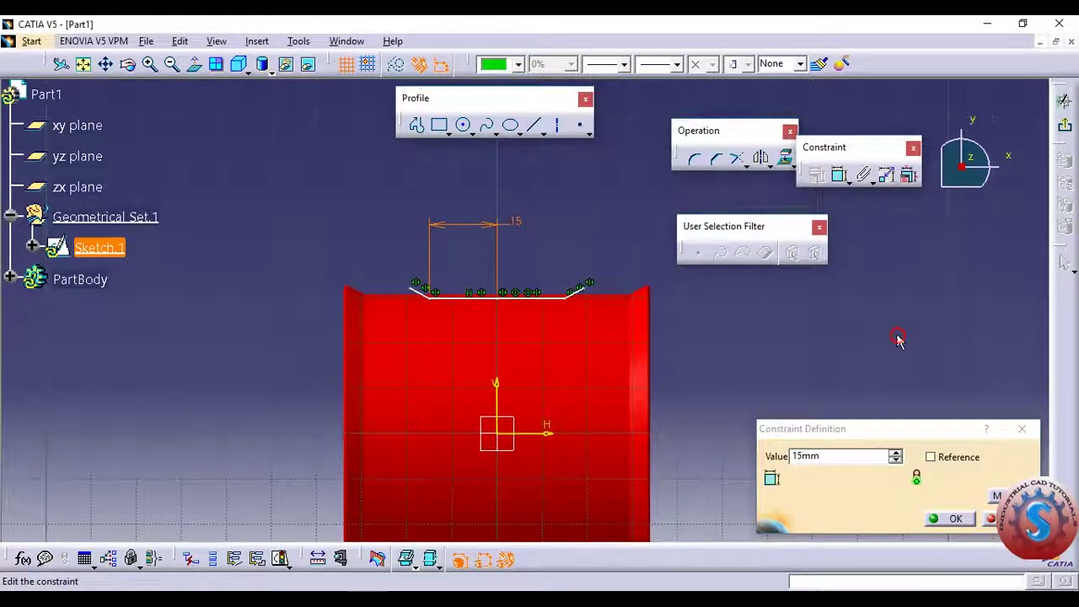
{"action": "left_click_drag", "start_coordinate": [805, 455], "coordinate": [795, 455]}
{"action": "type", "text": "20"}
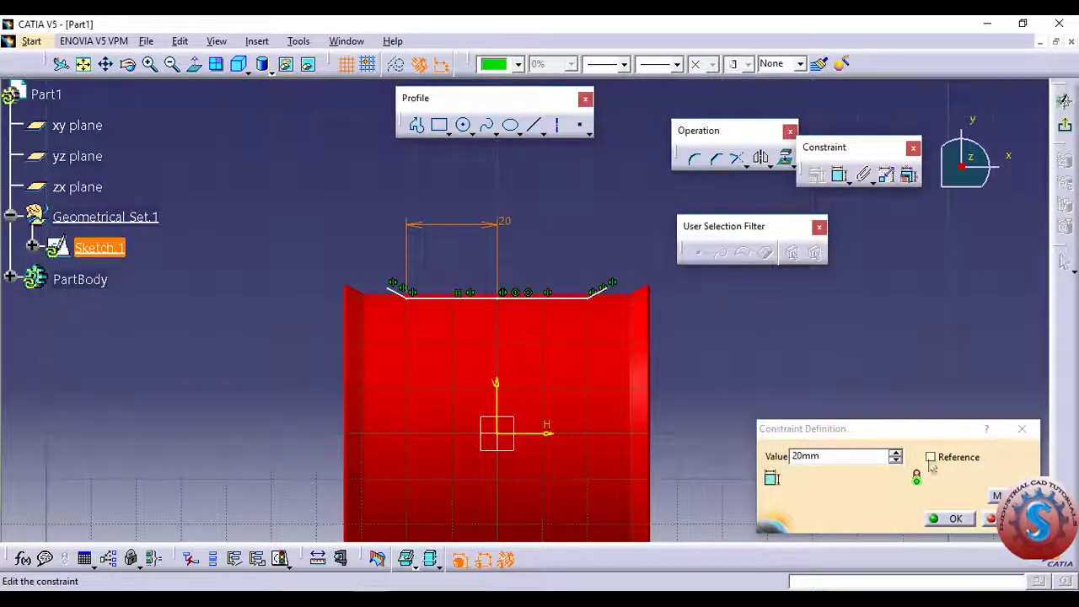
{"action": "left_click", "coordinate": [946, 518]}
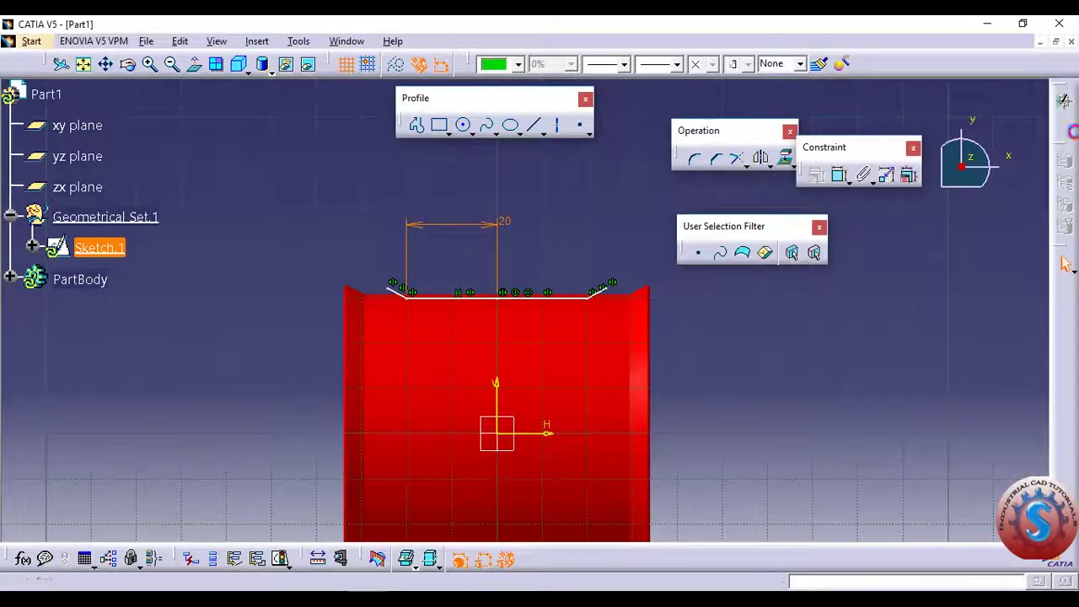
{"action": "left_click", "coordinate": [1065, 99]}
{"action": "mouse_move", "coordinate": [911, 234]}
{"action": "middle_mouse_down"}
{"action": "mouse_move", "coordinate": [536, 364]}
{"action": "mouse_move", "coordinate": [855, 299]}
{"action": "mouse_move", "coordinate": [660, 363]}
{"action": "mouse_move", "coordinate": [739, 274]}
{"action": "mouse_move", "coordinate": [716, 292]}
{"action": "mouse_move", "coordinate": [545, 278]}
{"action": "mouse_move", "coordinate": [617, 335]}
{"action": "mouse_move", "coordinate": [749, 237]}
{"action": "mouse_move", "coordinate": [670, 258]}
{"action": "mouse_move", "coordinate": [518, 325]}
{"action": "mouse_move", "coordinate": [631, 243]}
{"action": "mouse_move", "coordinate": [523, 270]}
{"action": "middle_mouse_up"}
Step: Reopen Sketch.1 and set the top-line dimension back to 15 mm
{"action": "double_click", "coordinate": [99, 250]}
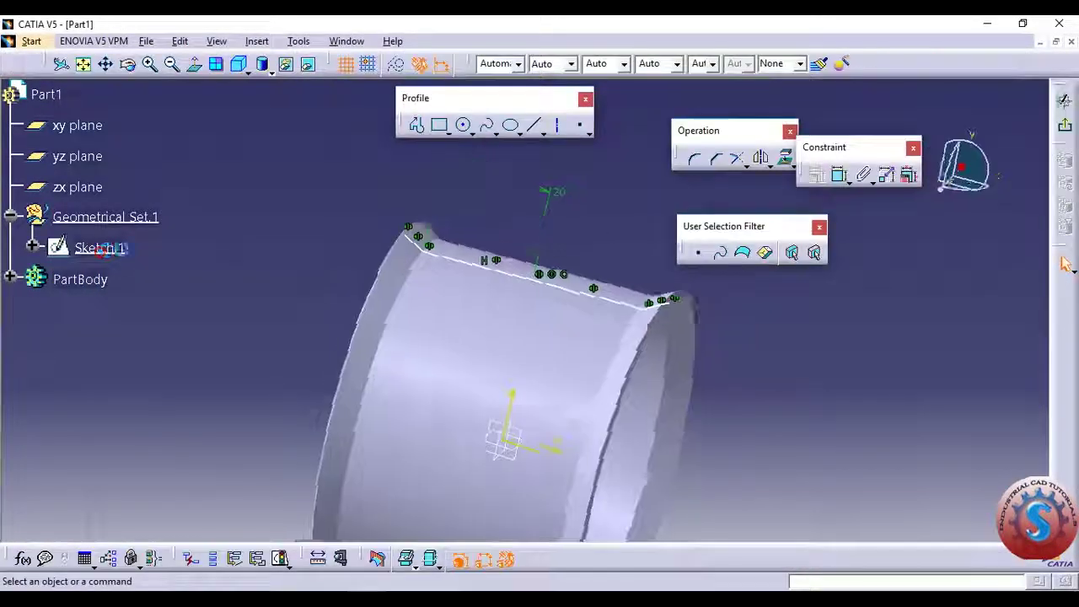
{"action": "key", "text": "BackSpace"}
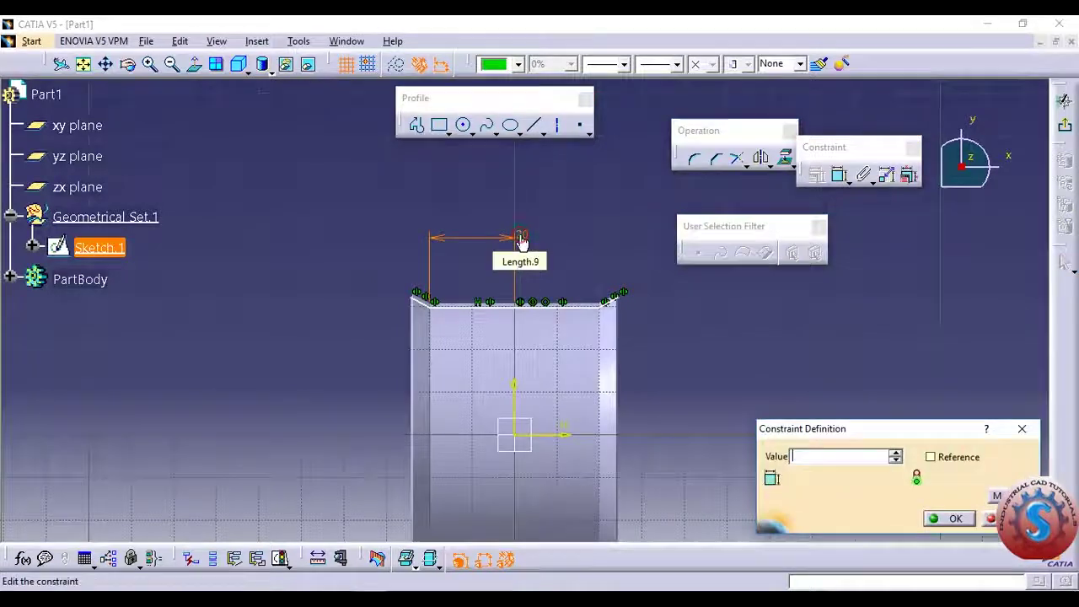
{"action": "type", "text": "15"}
{"action": "left_click", "coordinate": [927, 518]}
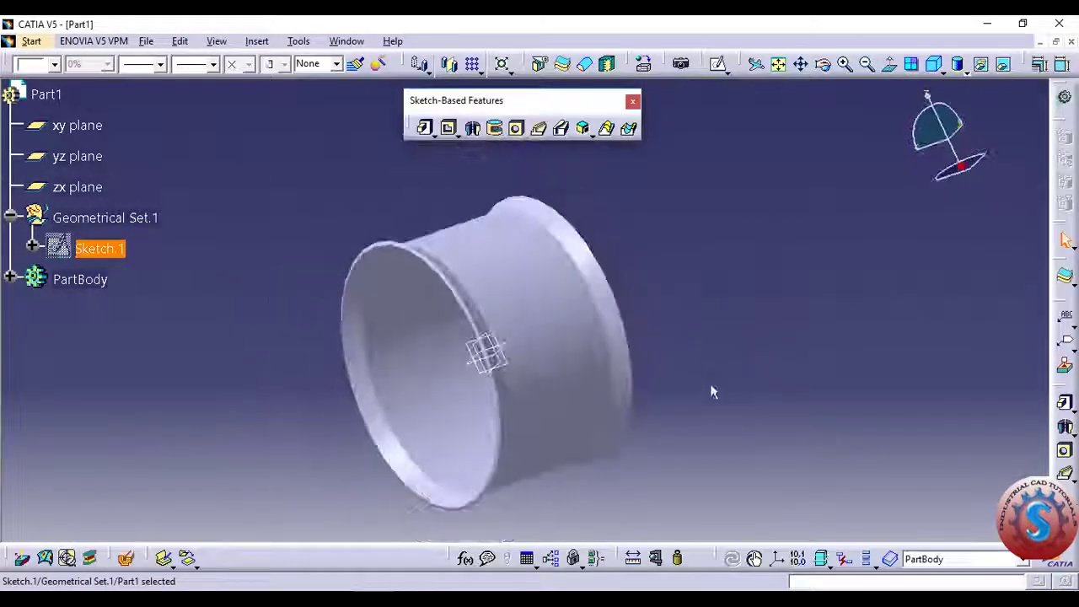
{"action": "mouse_move", "coordinate": [711, 391]}
{"action": "middle_mouse_down"}
{"action": "mouse_move", "coordinate": [812, 261]}
{"action": "mouse_move", "coordinate": [760, 284]}
{"action": "mouse_move", "coordinate": [769, 325]}
{"action": "mouse_move", "coordinate": [734, 386]}
{"action": "mouse_move", "coordinate": [750, 355]}
{"action": "mouse_move", "coordinate": [696, 388]}
{"action": "mouse_move", "coordinate": [491, 321]}
{"action": "mouse_move", "coordinate": [501, 308]}
{"action": "mouse_move", "coordinate": [778, 330]}
{"action": "mouse_move", "coordinate": [682, 398]}
{"action": "mouse_move", "coordinate": [704, 374]}
{"action": "middle_mouse_up"}
{"action": "mouse_move", "coordinate": [535, 352]}
{"action": "middle_mouse_down"}
{"action": "mouse_move", "coordinate": [441, 425]}
{"action": "mouse_move", "coordinate": [290, 390]}
{"action": "mouse_move", "coordinate": [223, 328]}
{"action": "mouse_move", "coordinate": [499, 362]}
{"action": "mouse_move", "coordinate": [621, 410]}
{"action": "mouse_move", "coordinate": [528, 321]}
{"action": "mouse_move", "coordinate": [612, 103]}
{"action": "mouse_move", "coordinate": [588, 178]}
{"action": "mouse_move", "coordinate": [649, 116]}
{"action": "mouse_move", "coordinate": [622, 217]}
{"action": "mouse_move", "coordinate": [571, 249]}
{"action": "middle_mouse_up"}
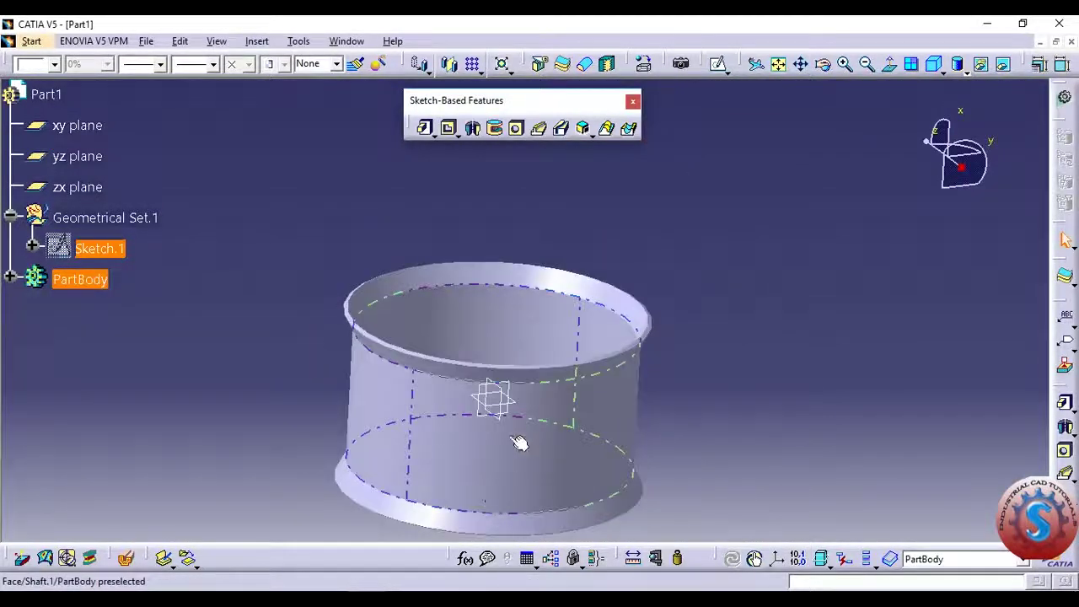
{"action": "left_click", "coordinate": [504, 405]}
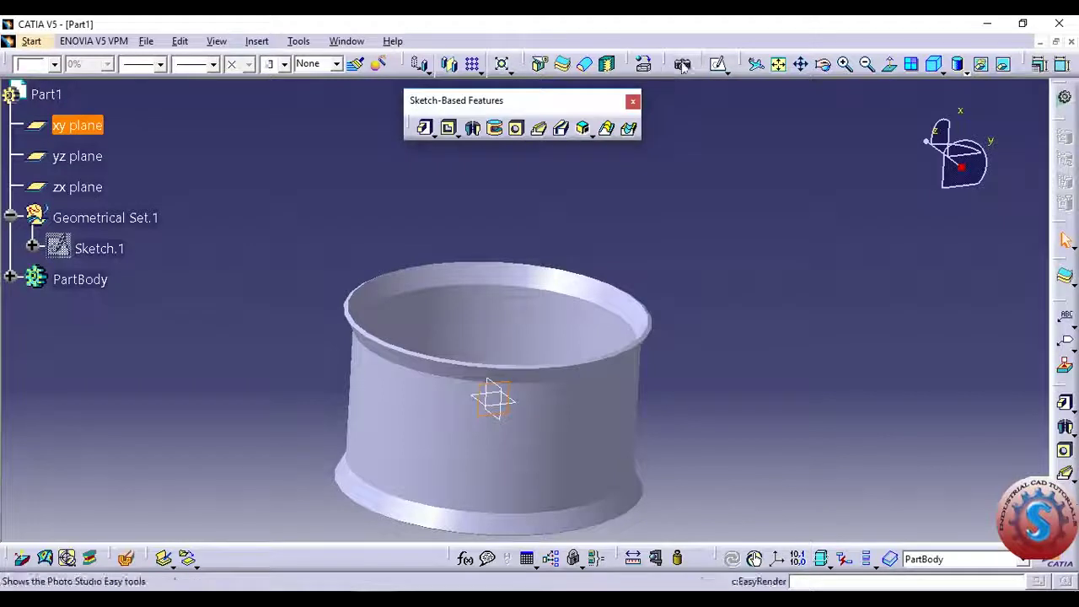
{"action": "left_click", "coordinate": [718, 64]}
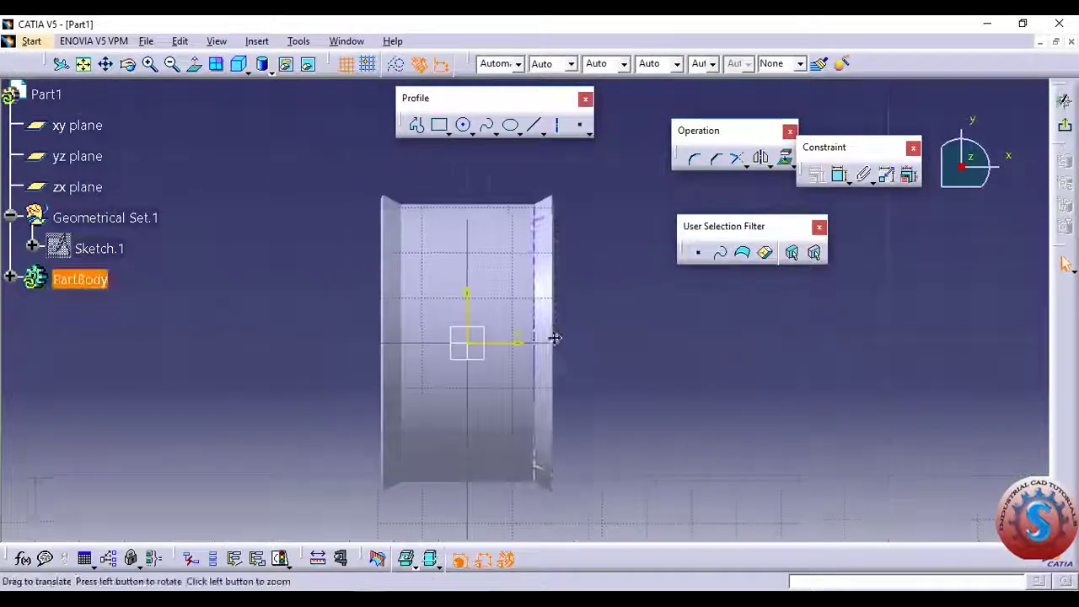
{"action": "left_click", "coordinate": [1065, 129]}
{"action": "middle_click_drag", "start_coordinate": [681, 376], "coordinate": [697, 274]}
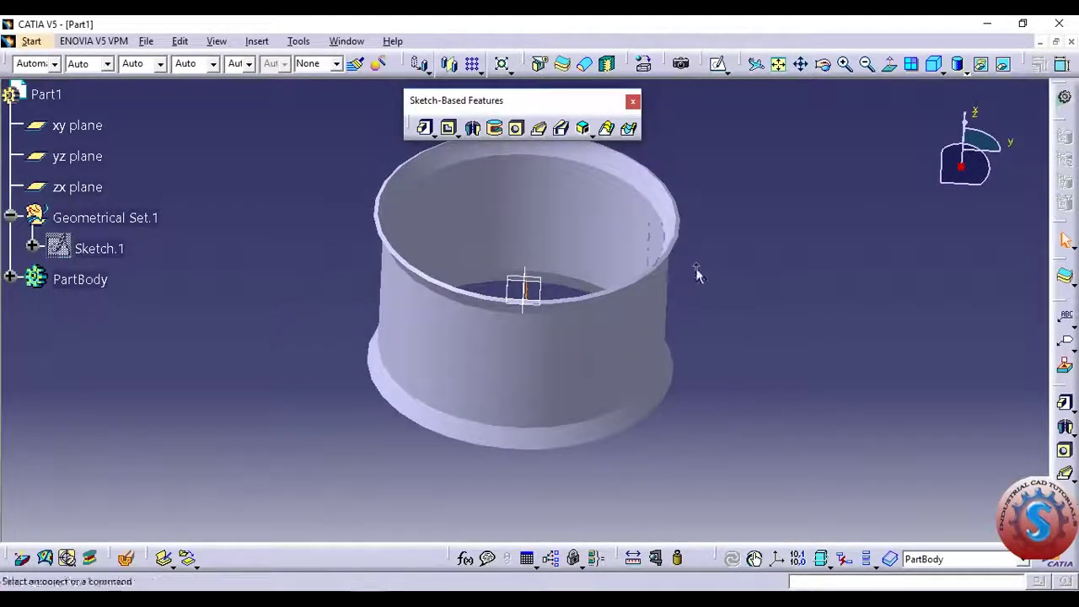
{"action": "left_click", "coordinate": [87, 157]}
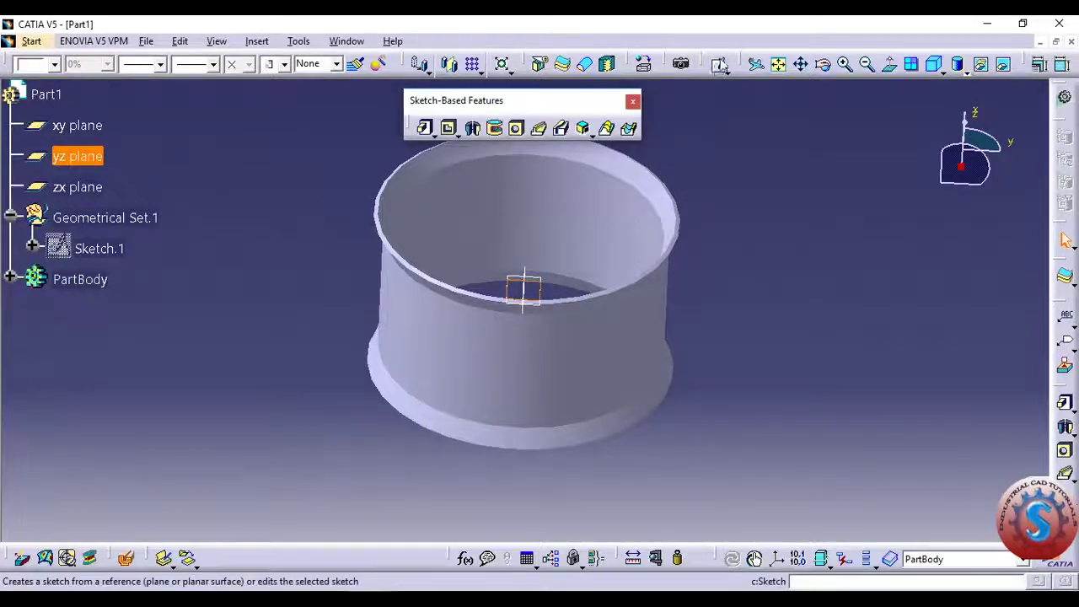
Step: Start a sketch on the yz plane and draw a small circle centred on the origin
{"action": "left_click", "coordinate": [720, 65]}
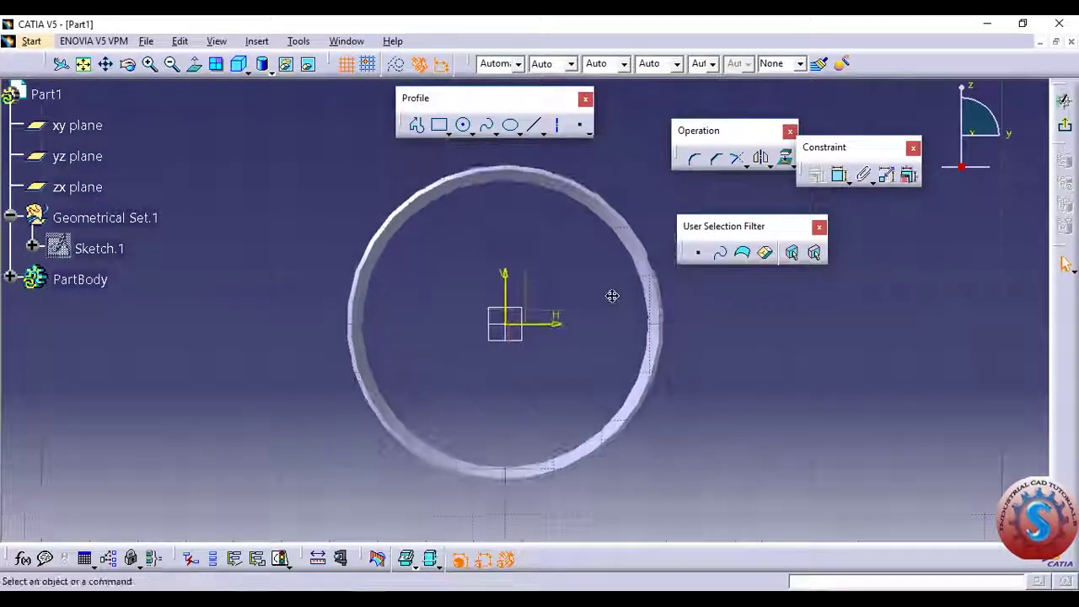
{"action": "mouse_move", "coordinate": [613, 304]}
{"action": "middle_mouse_down"}
{"action": "mouse_move", "coordinate": [627, 302]}
{"action": "mouse_move", "coordinate": [633, 272]}
{"action": "middle_mouse_up"}
{"action": "left_click", "coordinate": [463, 125]}
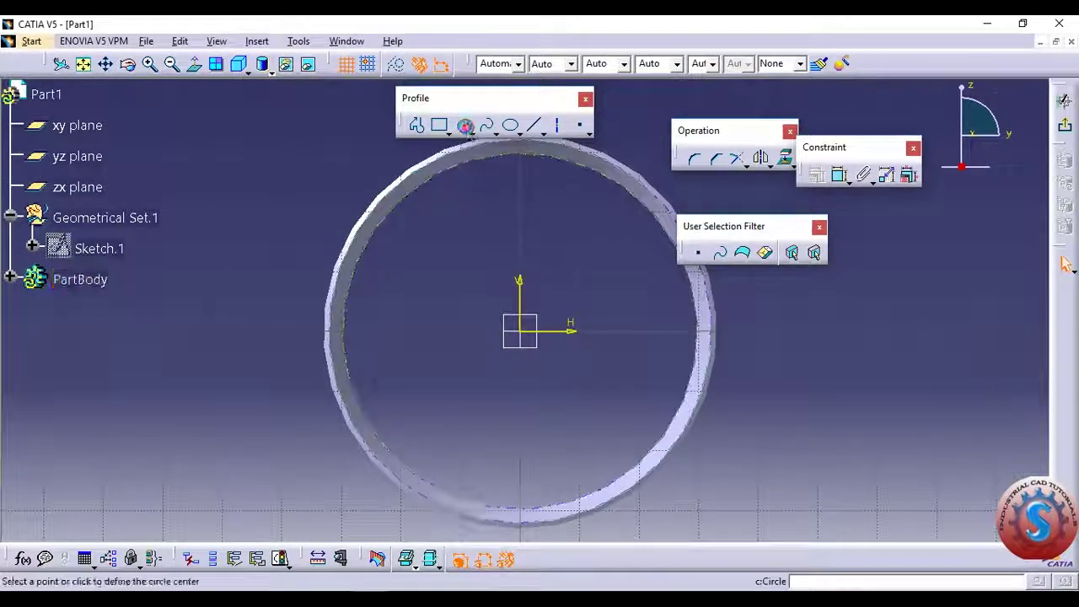
{"action": "left_click", "coordinate": [522, 333]}
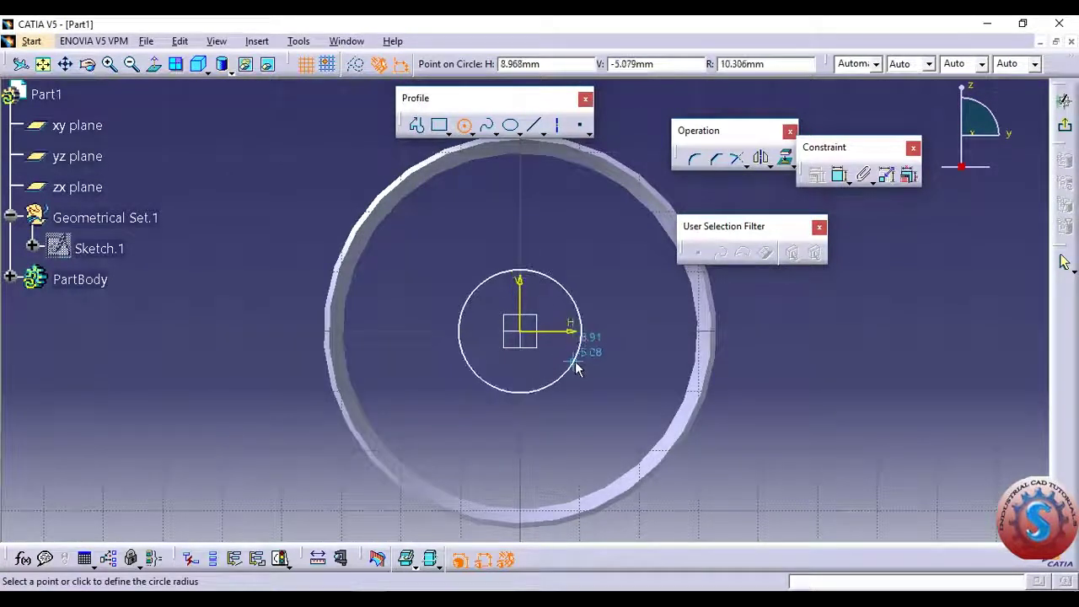
{"action": "left_click", "coordinate": [574, 357]}
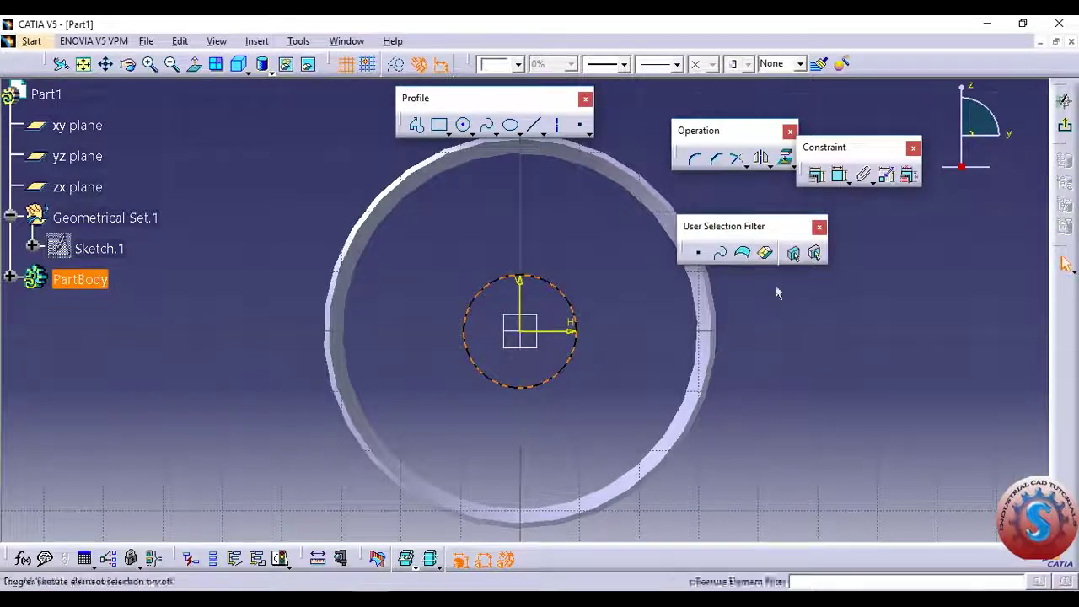
{"action": "middle_click_drag", "start_coordinate": [734, 326], "coordinate": [694, 335]}
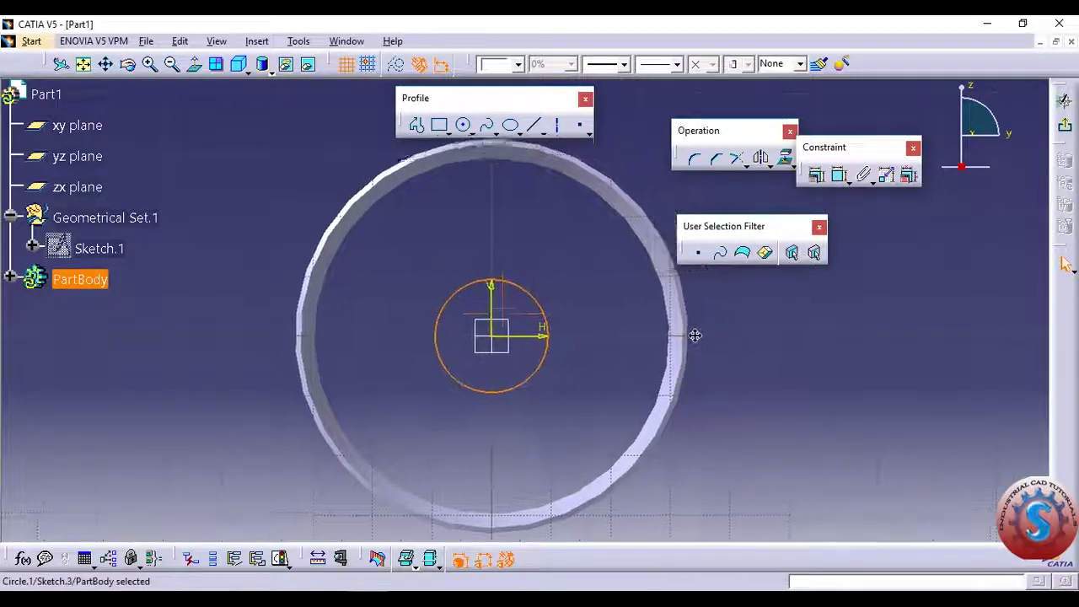
{"action": "left_click", "coordinate": [466, 127]}
{"action": "left_click", "coordinate": [514, 291]}
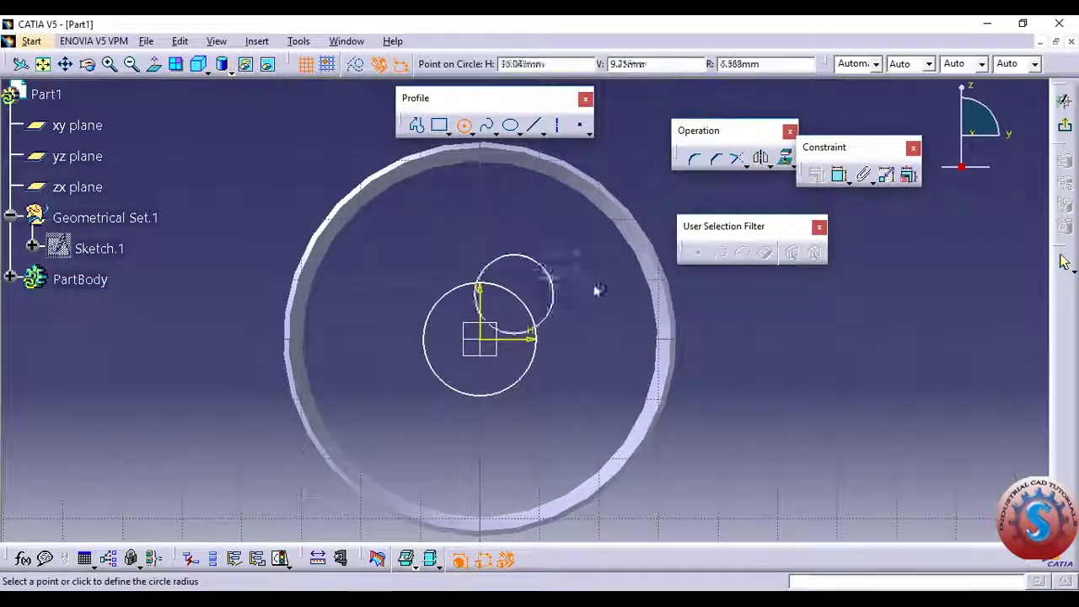
Step: Save the part to the Desktop as Part1.CATPart
{"action": "key", "text": "ctrl+s"}
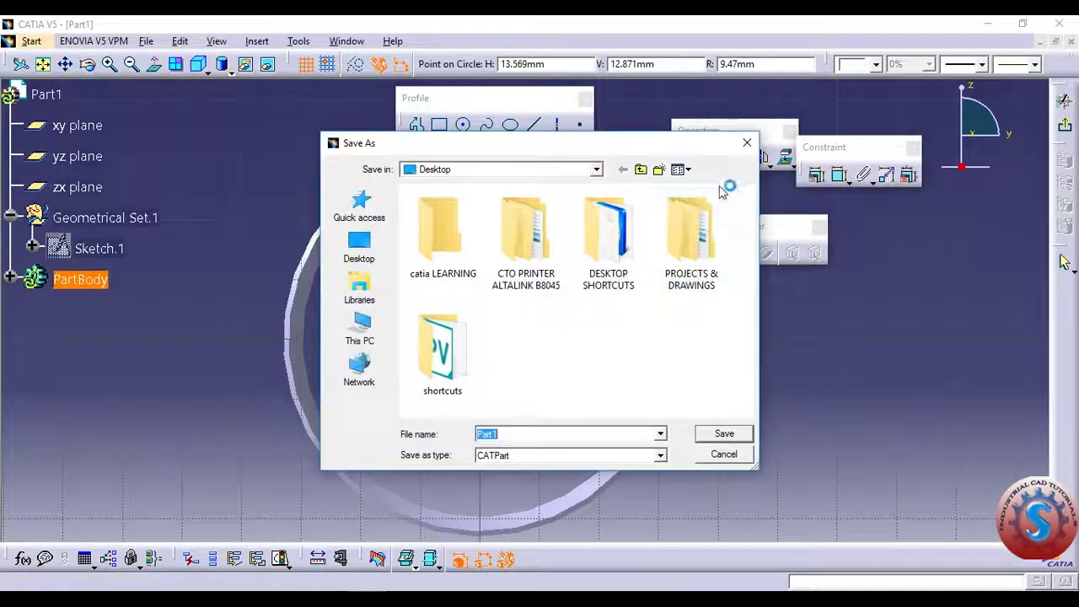
{"action": "left_click", "coordinate": [375, 248]}
{"action": "left_click", "coordinate": [722, 434]}
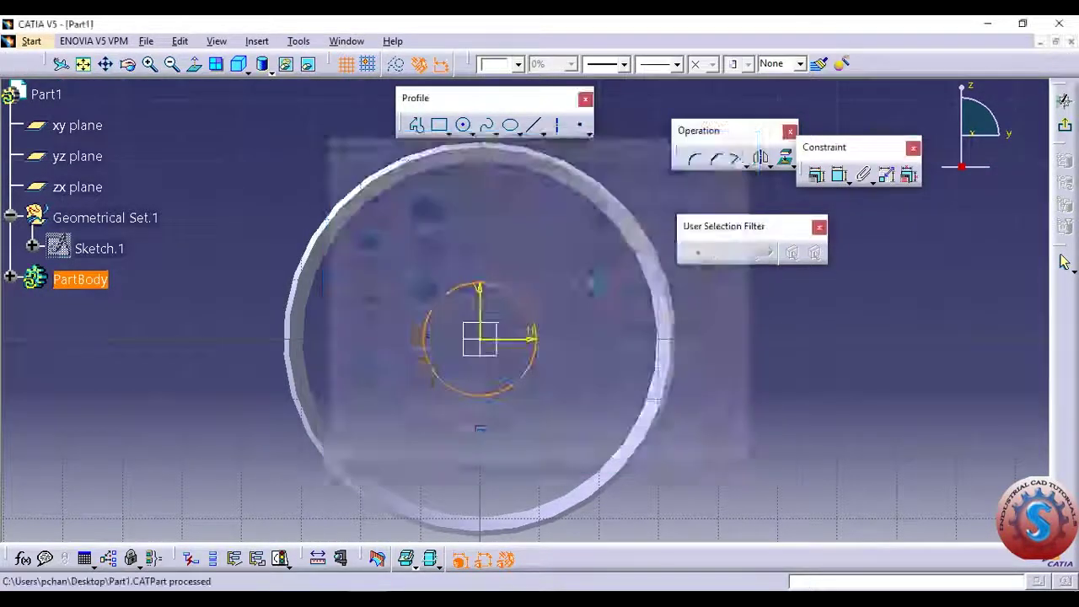
Step: Constrain the origin circle's diameter to 15 mm (D 15)
{"action": "left_click", "coordinate": [841, 175]}
{"action": "left_click", "coordinate": [571, 283]}
{"action": "double_click", "coordinate": [571, 287]}
{"action": "key", "text": "BackSpace"}
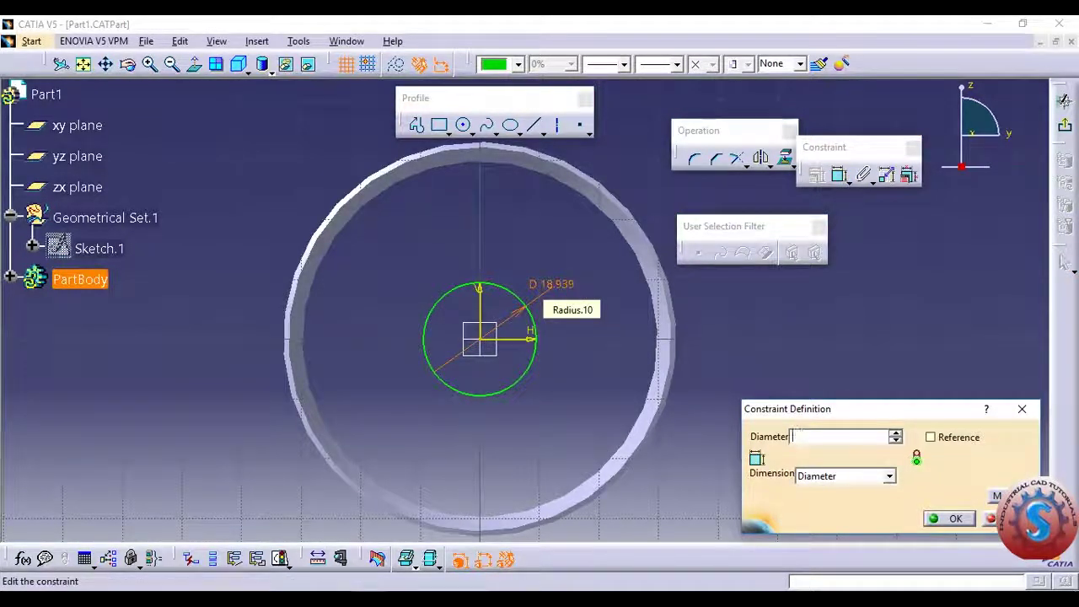
{"action": "type", "text": "15"}
{"action": "key", "text": "Return"}
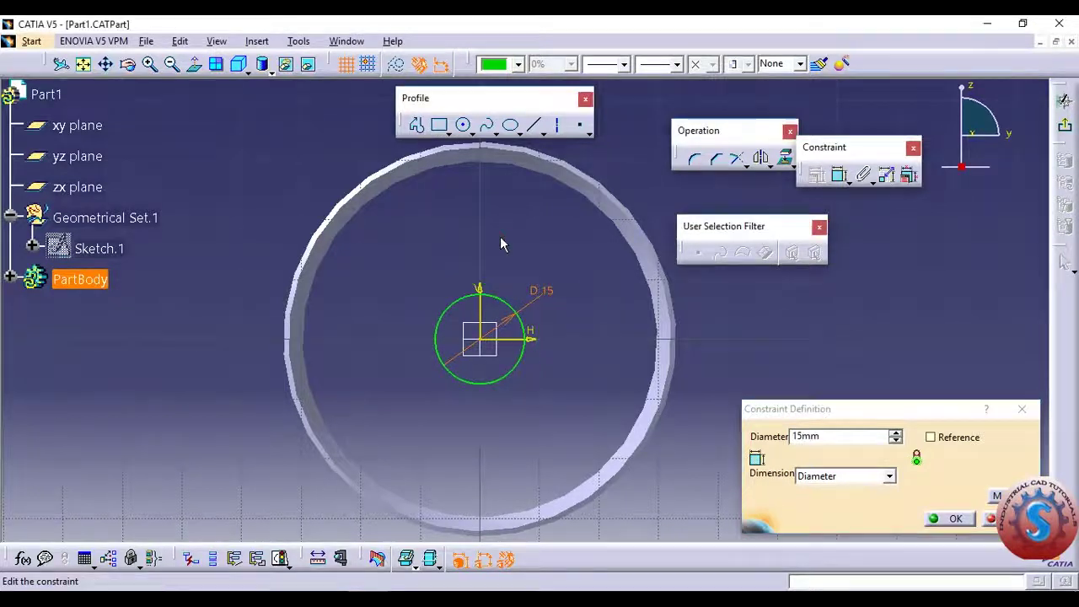
{"action": "left_click", "coordinate": [951, 522]}
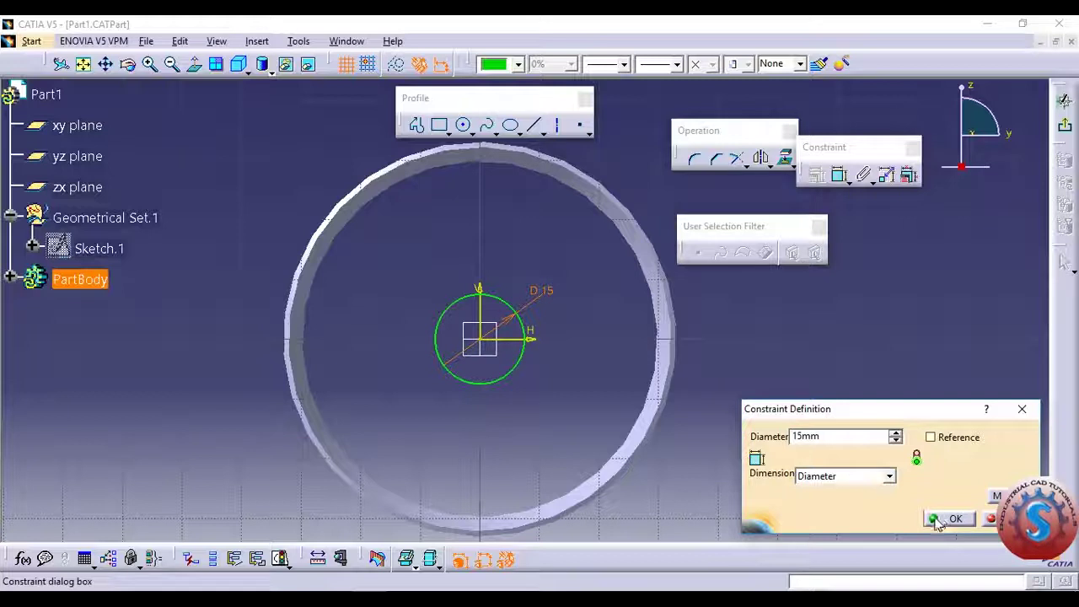
{"action": "left_click", "coordinate": [954, 521]}
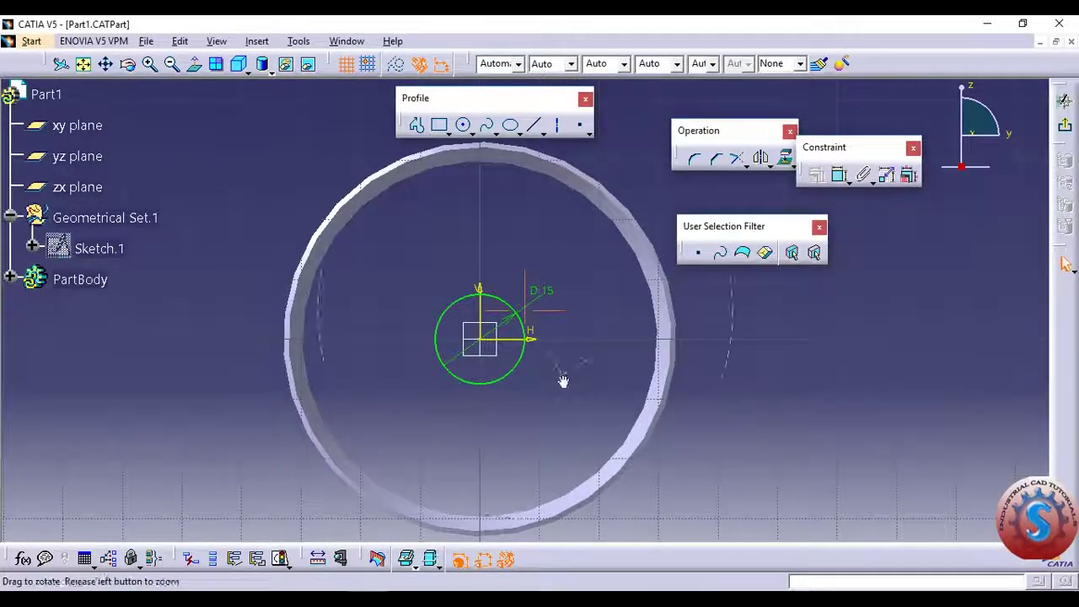
{"action": "middle_click_drag", "start_coordinate": [563, 381], "coordinate": [563, 373]}
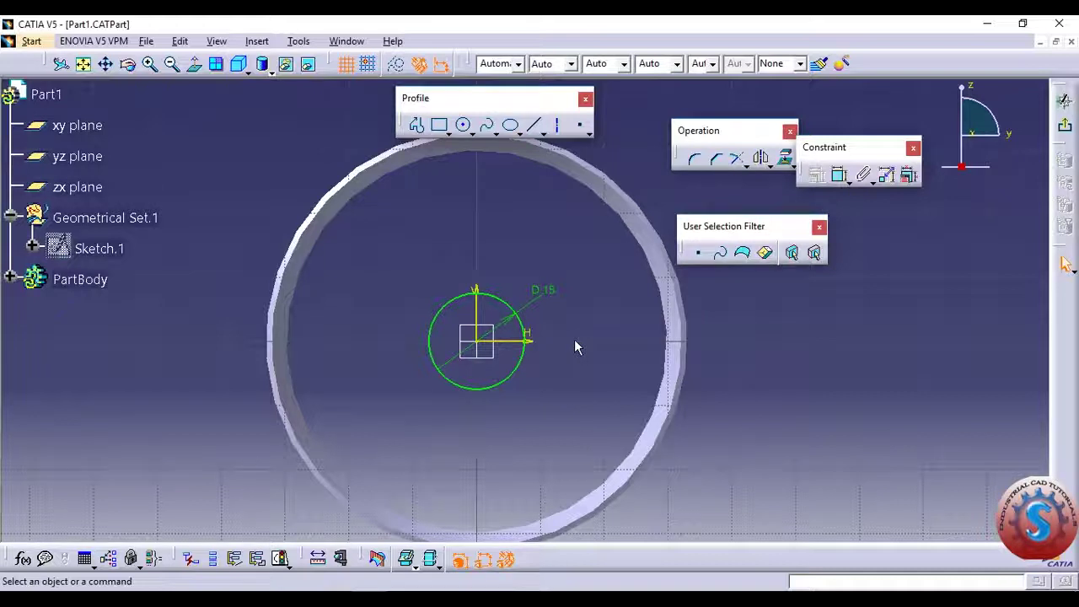
{"action": "middle_click_drag", "start_coordinate": [574, 339], "coordinate": [568, 342]}
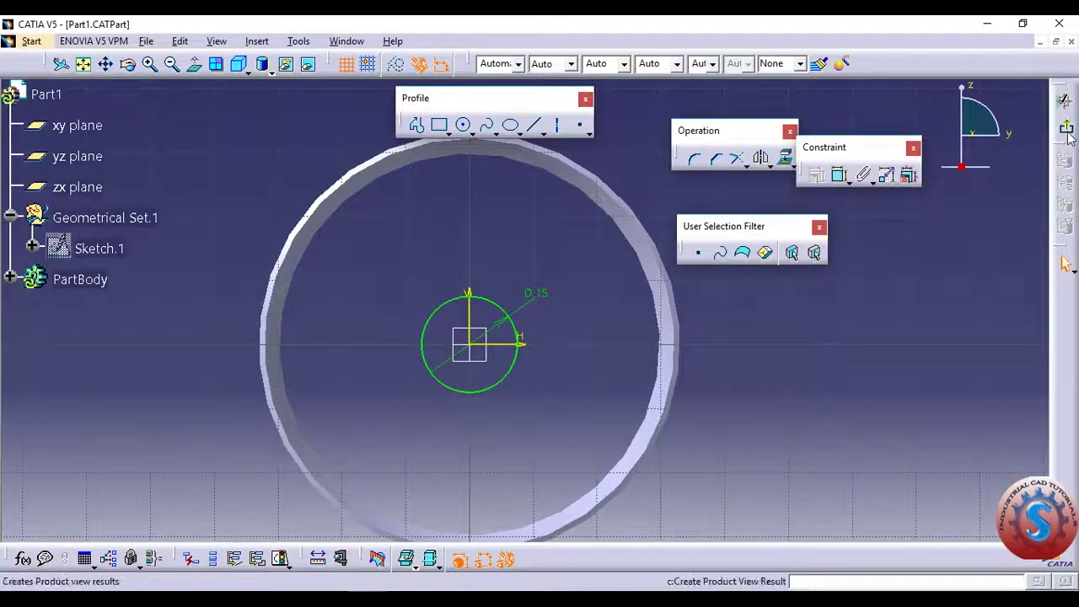
Step: Pad Sketch.3's 15 mm circle 20 mm into a cylinder through the spool's centre
{"action": "left_click", "coordinate": [1066, 264]}
{"action": "mouse_move", "coordinate": [745, 232]}
{"action": "middle_mouse_down"}
{"action": "mouse_move", "coordinate": [650, 321]}
{"action": "mouse_move", "coordinate": [609, 498]}
{"action": "mouse_move", "coordinate": [615, 270]}
{"action": "mouse_move", "coordinate": [265, 234]}
{"action": "mouse_move", "coordinate": [472, 265]}
{"action": "mouse_move", "coordinate": [460, 278]}
{"action": "mouse_move", "coordinate": [257, 173]}
{"action": "middle_mouse_up"}
{"action": "left_click", "coordinate": [424, 127]}
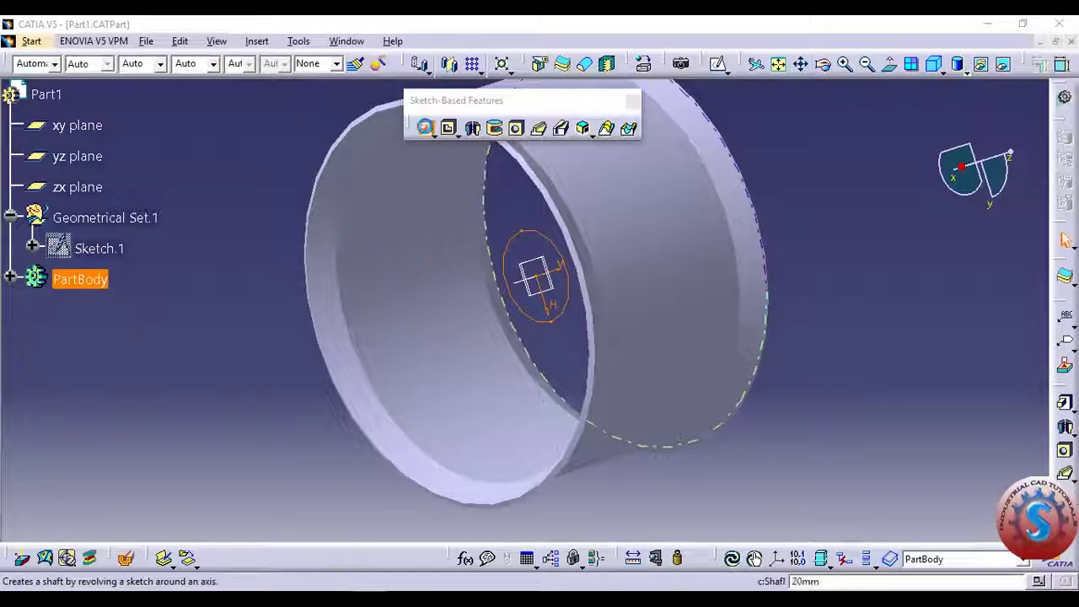
{"action": "mouse_move", "coordinate": [628, 313]}
{"action": "middle_mouse_down"}
{"action": "mouse_move", "coordinate": [429, 345]}
{"action": "mouse_move", "coordinate": [552, 311]}
{"action": "mouse_move", "coordinate": [573, 329]}
{"action": "middle_mouse_up"}
{"action": "middle_click_drag", "start_coordinate": [585, 287], "coordinate": [600, 294]}
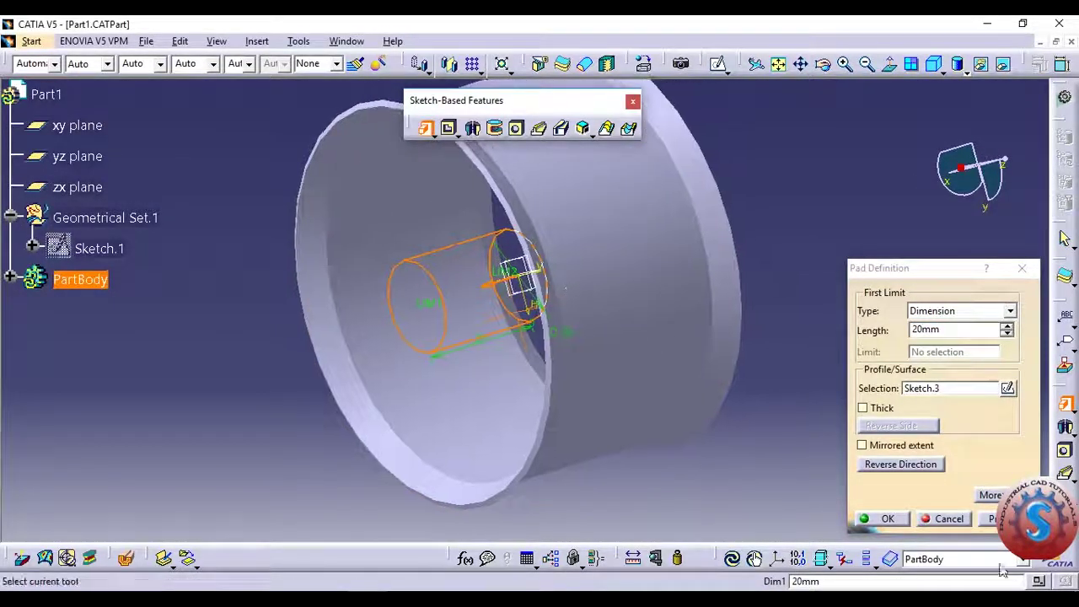
{"action": "left_click", "coordinate": [881, 519]}
{"action": "mouse_move", "coordinate": [731, 460]}
{"action": "middle_mouse_down"}
{"action": "mouse_move", "coordinate": [500, 346]}
{"action": "mouse_move", "coordinate": [697, 494]}
{"action": "mouse_move", "coordinate": [747, 385]}
{"action": "mouse_move", "coordinate": [397, 511]}
{"action": "mouse_move", "coordinate": [704, 384]}
{"action": "middle_mouse_up"}
{"action": "mouse_move", "coordinate": [556, 373]}
{"action": "middle_mouse_down"}
{"action": "mouse_move", "coordinate": [472, 429]}
{"action": "mouse_move", "coordinate": [586, 397]}
{"action": "middle_mouse_up"}
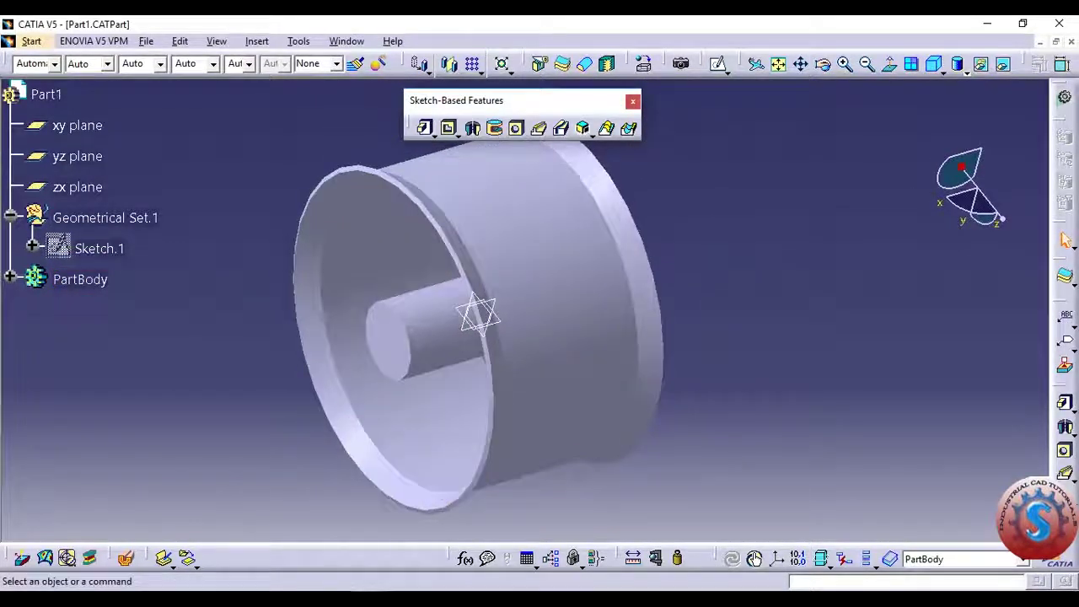
{"action": "mouse_move", "coordinate": [479, 474]}
{"action": "middle_mouse_down"}
{"action": "mouse_move", "coordinate": [631, 340]}
{"action": "mouse_move", "coordinate": [619, 369]}
{"action": "middle_mouse_up"}
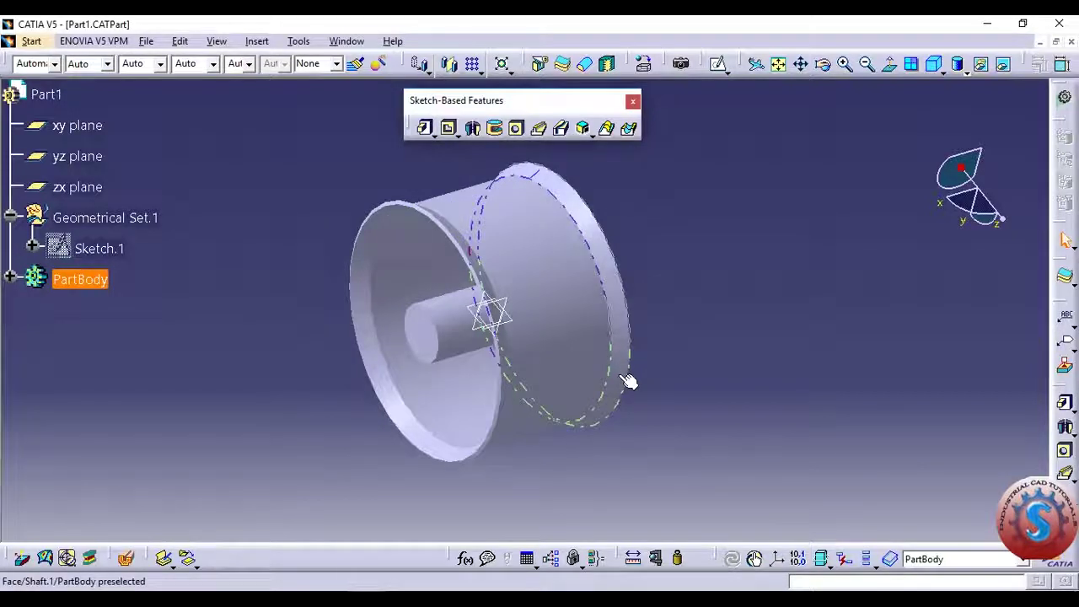
{"action": "mouse_move", "coordinate": [562, 386]}
{"action": "middle_mouse_down"}
{"action": "mouse_move", "coordinate": [540, 381]}
{"action": "mouse_move", "coordinate": [717, 340]}
{"action": "mouse_move", "coordinate": [629, 404]}
{"action": "mouse_move", "coordinate": [745, 305]}
{"action": "mouse_move", "coordinate": [747, 330]}
{"action": "middle_mouse_up"}
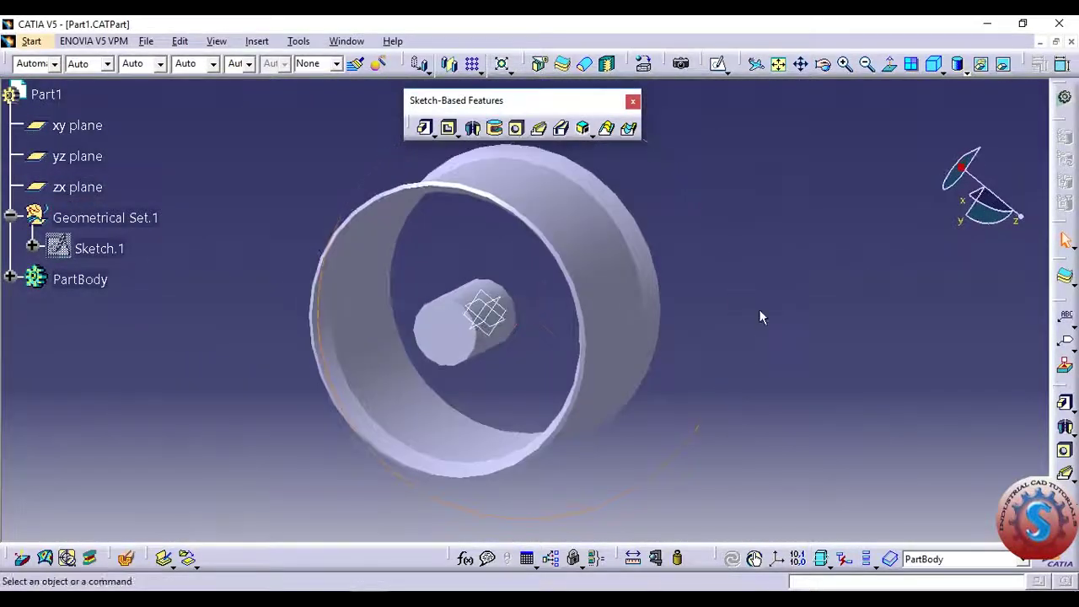
{"action": "middle_click_drag", "start_coordinate": [619, 361], "coordinate": [657, 343]}
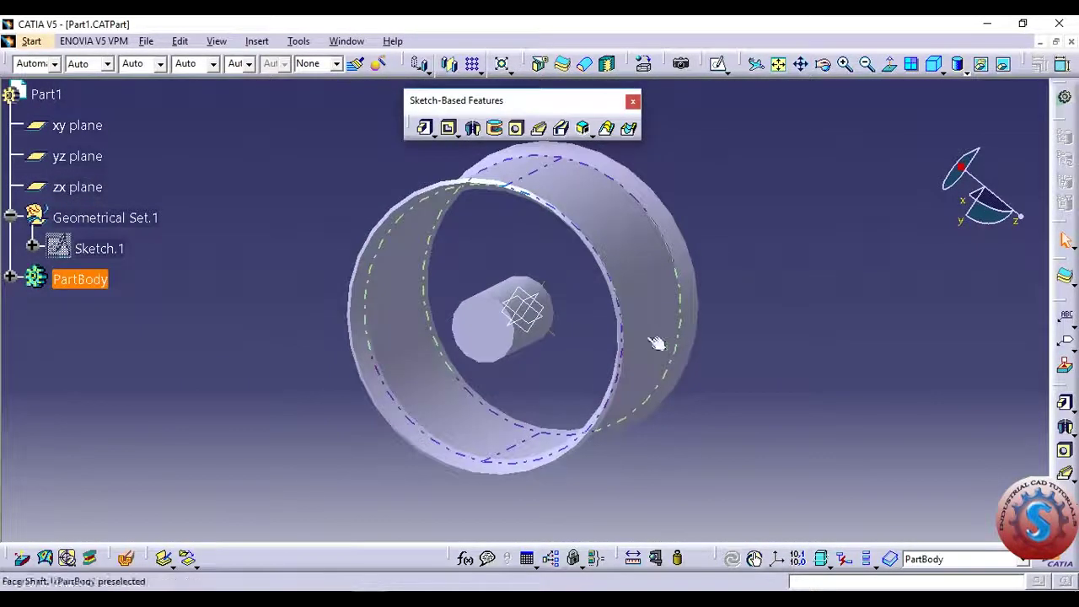
Step: Start a sketch on the yz plane and draw a short vertical line up from the origin
{"action": "left_click", "coordinate": [84, 160]}
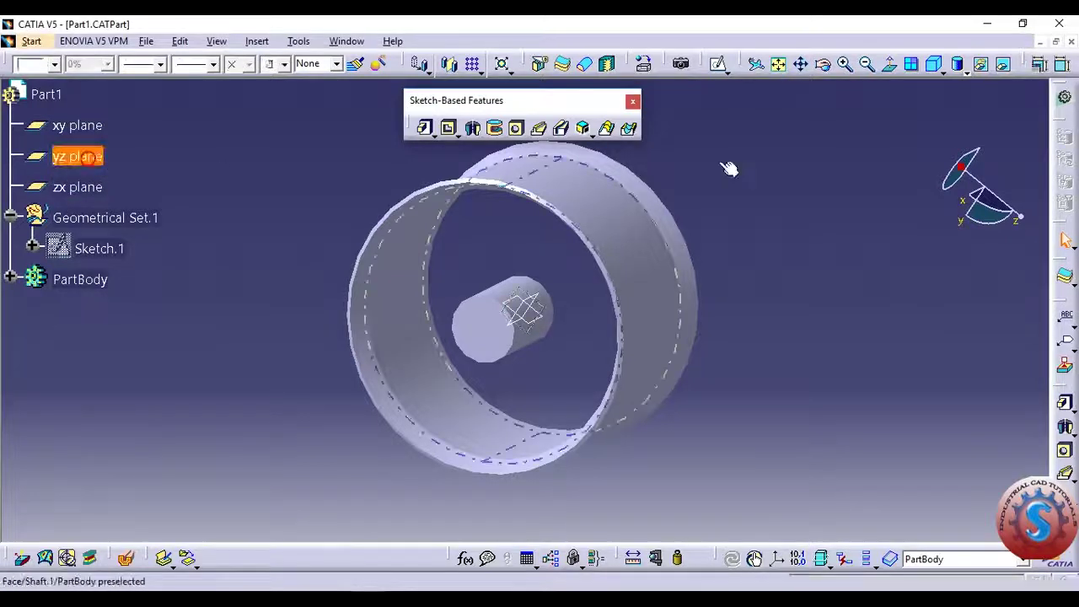
{"action": "left_click", "coordinate": [710, 69]}
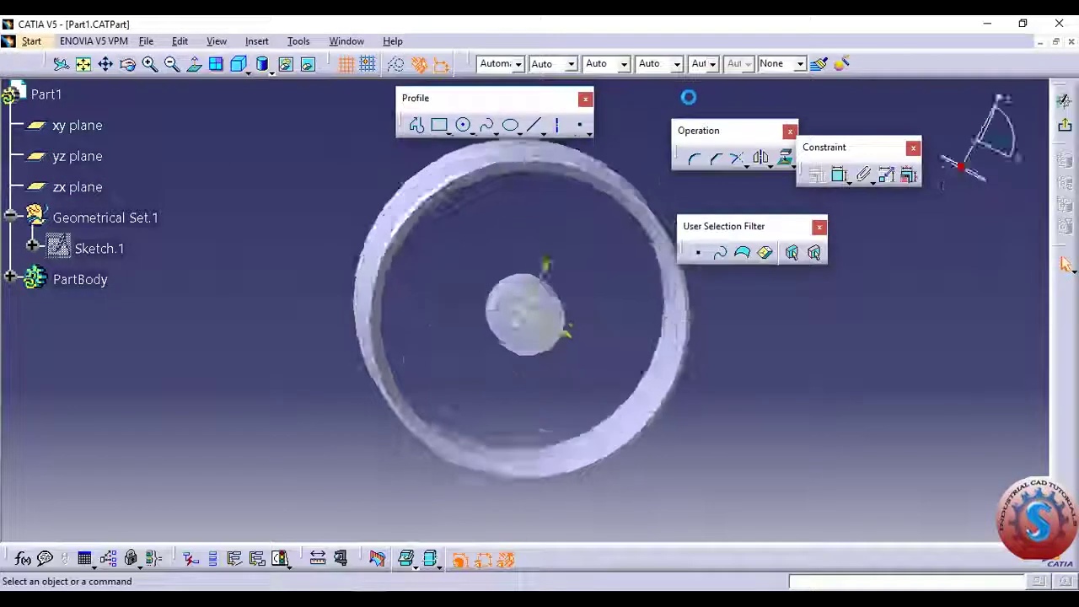
{"action": "mouse_move", "coordinate": [616, 340]}
{"action": "middle_mouse_down"}
{"action": "mouse_move", "coordinate": [639, 270]}
{"action": "mouse_move", "coordinate": [544, 294]}
{"action": "middle_mouse_up"}
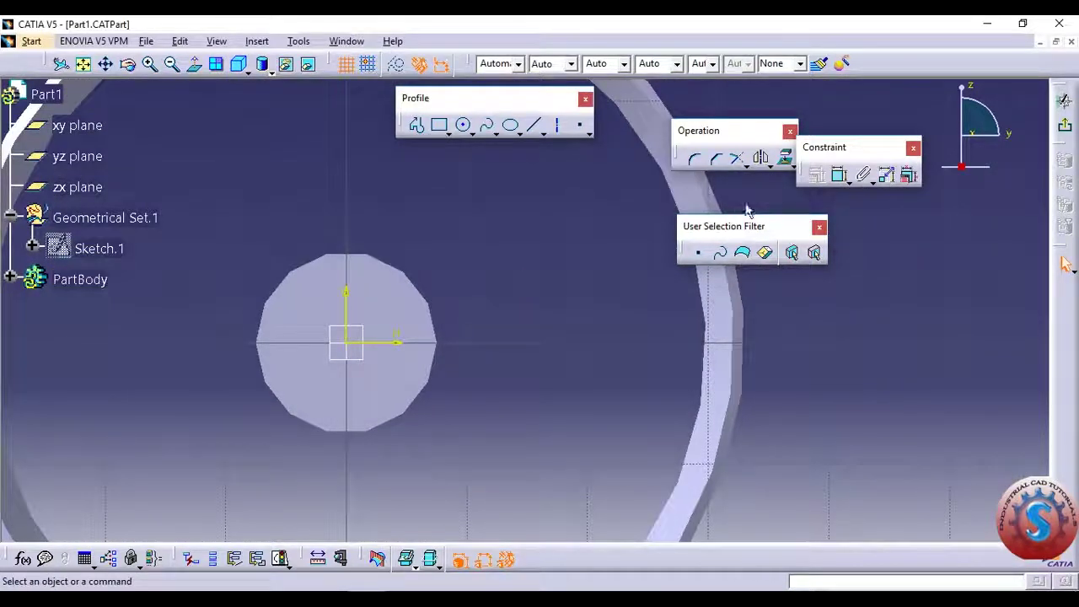
{"action": "left_click", "coordinate": [537, 126]}
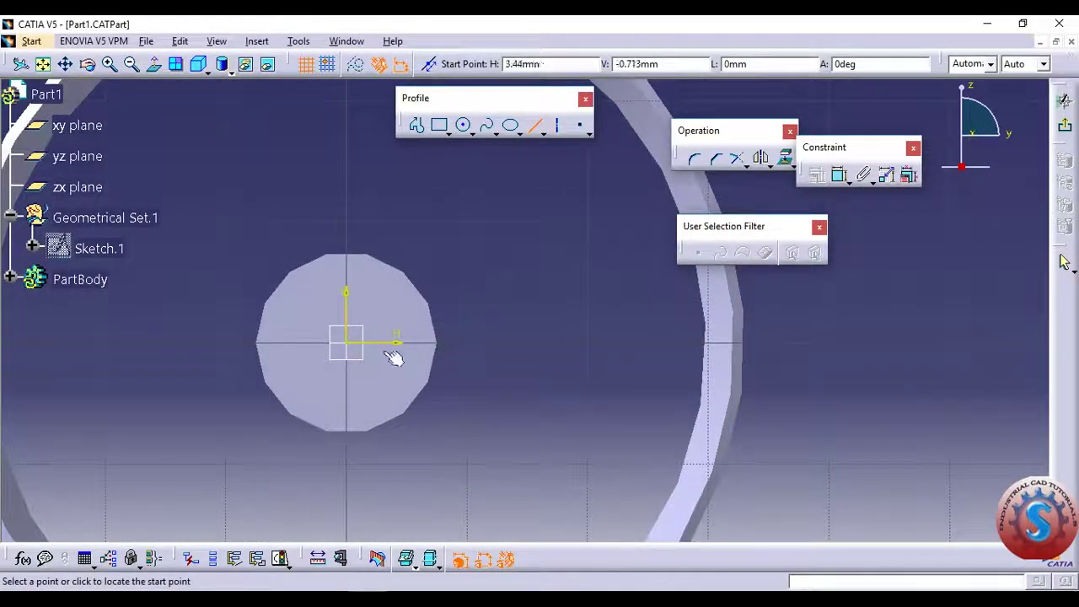
{"action": "left_click", "coordinate": [355, 346]}
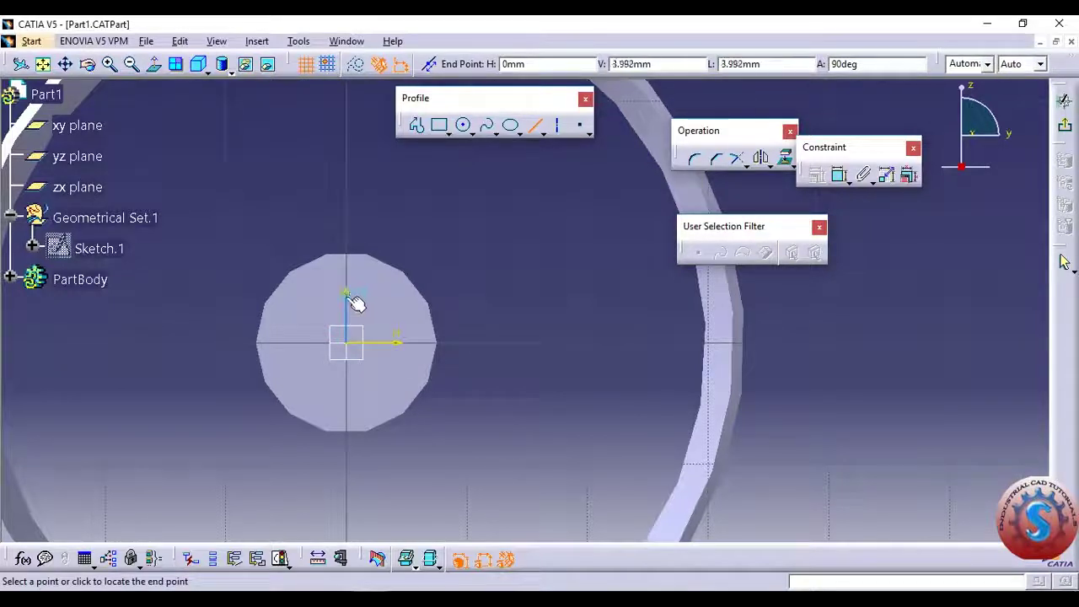
{"action": "left_click", "coordinate": [356, 318]}
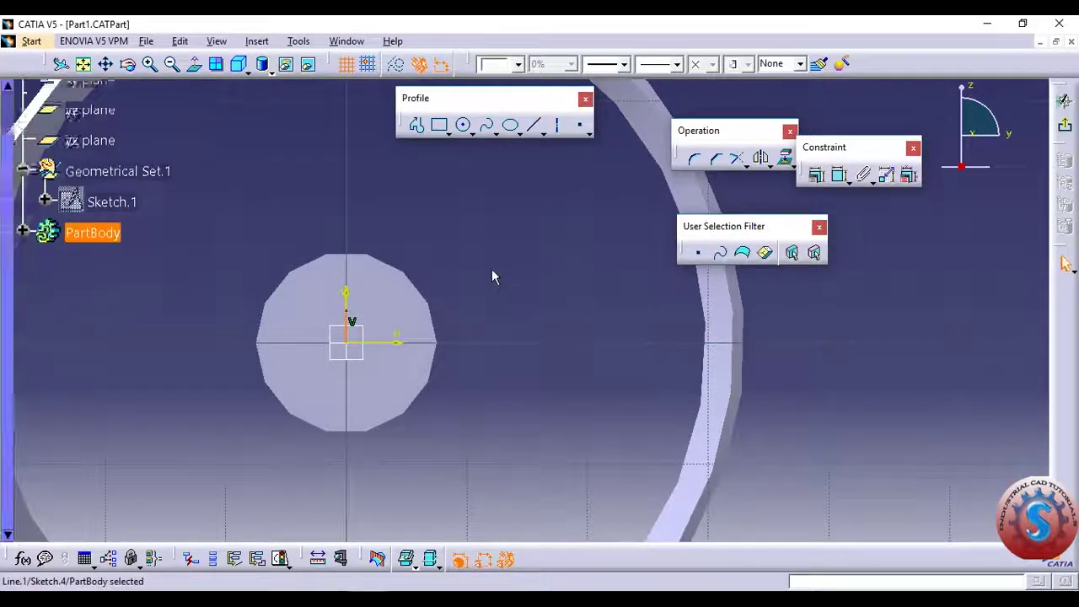
{"action": "middle_click_drag", "start_coordinate": [492, 275], "coordinate": [506, 217]}
Step: Draw a slanted line from near the origin to the ring's inner edge and mirror it across the horizontal axis
{"action": "left_click", "coordinate": [537, 127]}
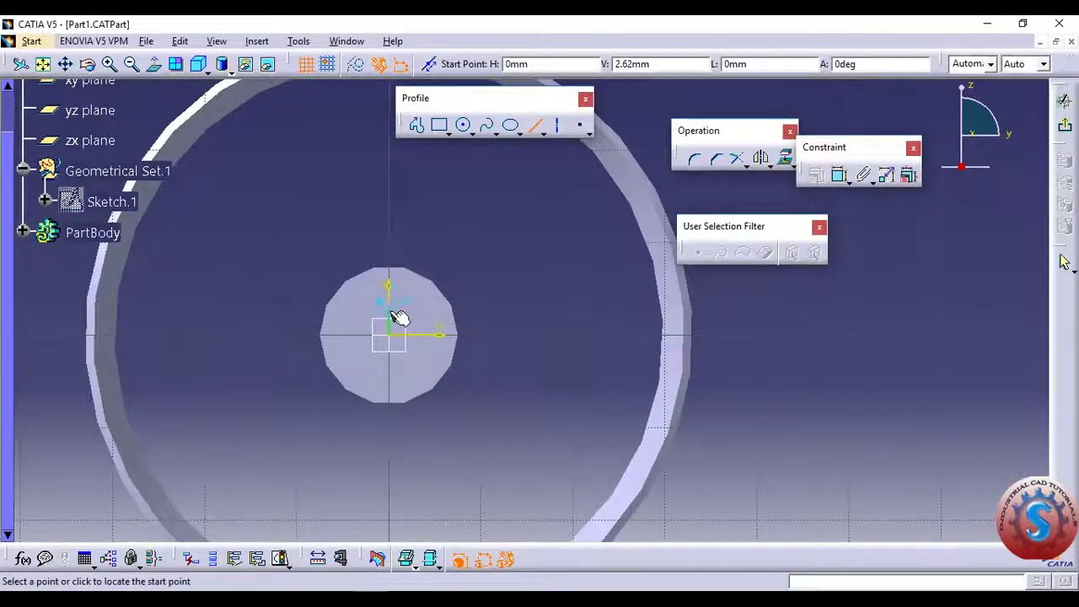
{"action": "left_click", "coordinate": [393, 313]}
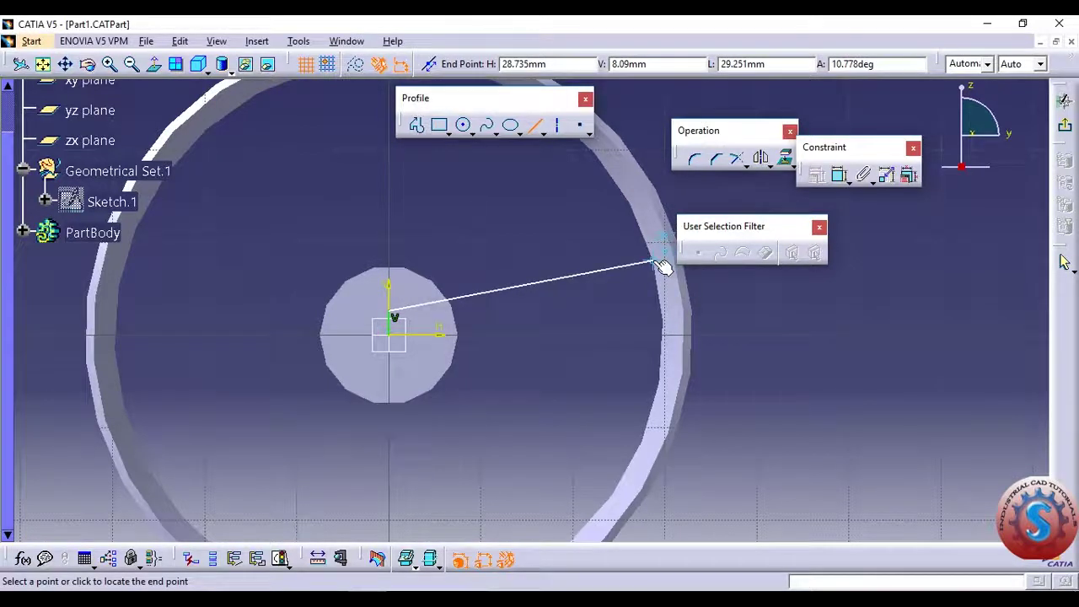
{"action": "left_click", "coordinate": [655, 263]}
{"action": "key", "text": "ctrl+s"}
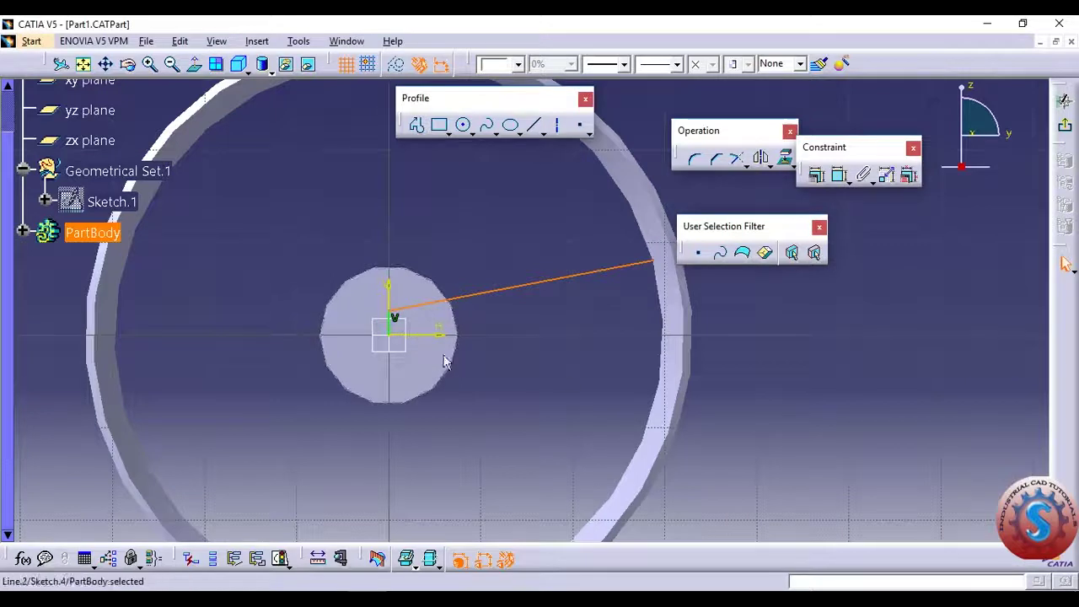
{"action": "key", "text": "Escape"}
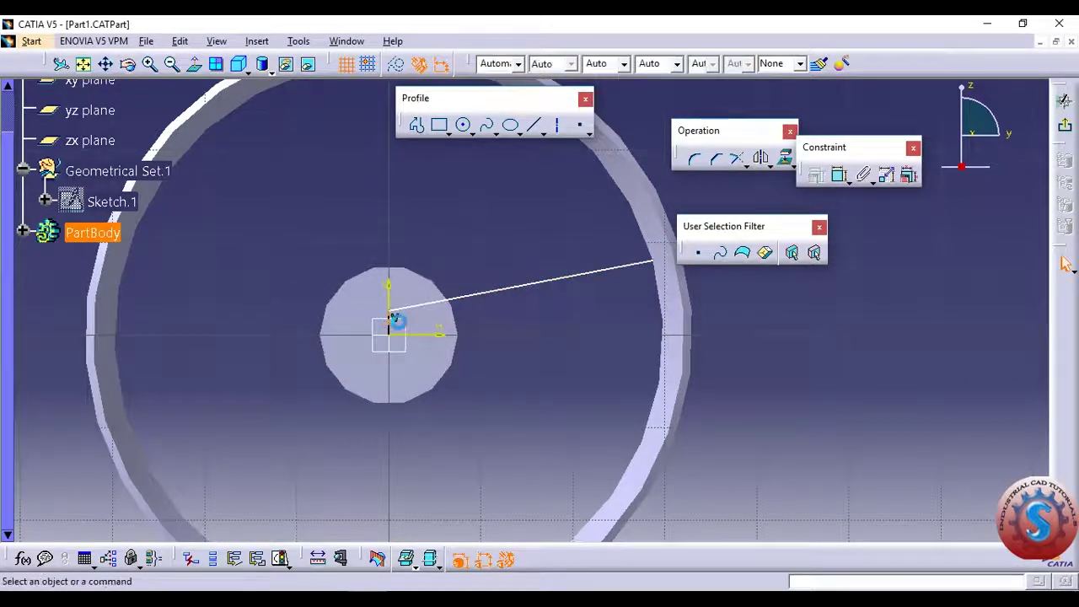
{"action": "middle_click_drag", "start_coordinate": [649, 356], "coordinate": [643, 341]}
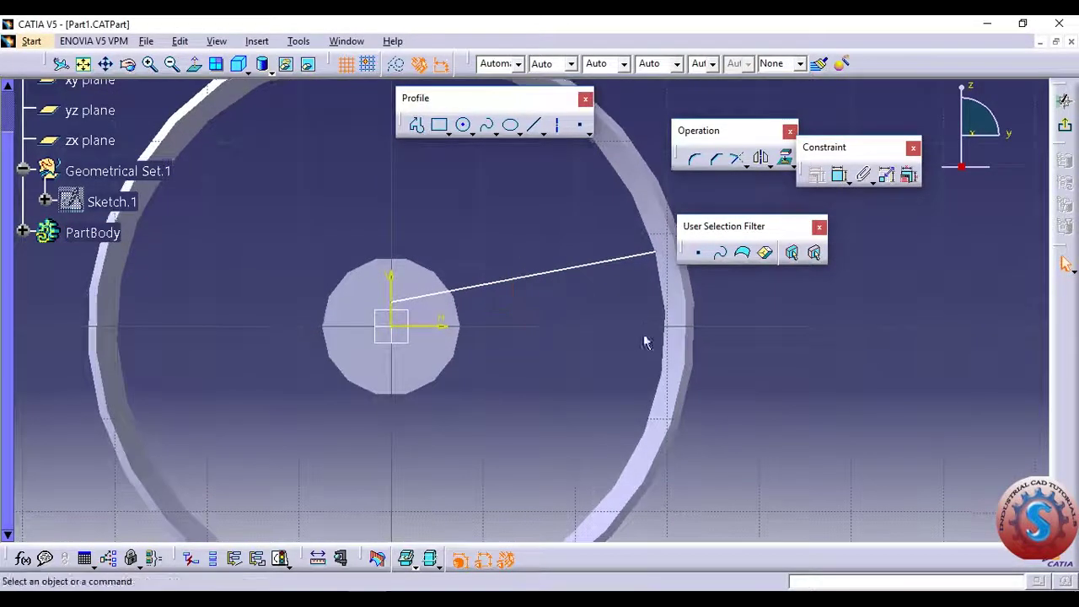
{"action": "left_click", "coordinate": [621, 263]}
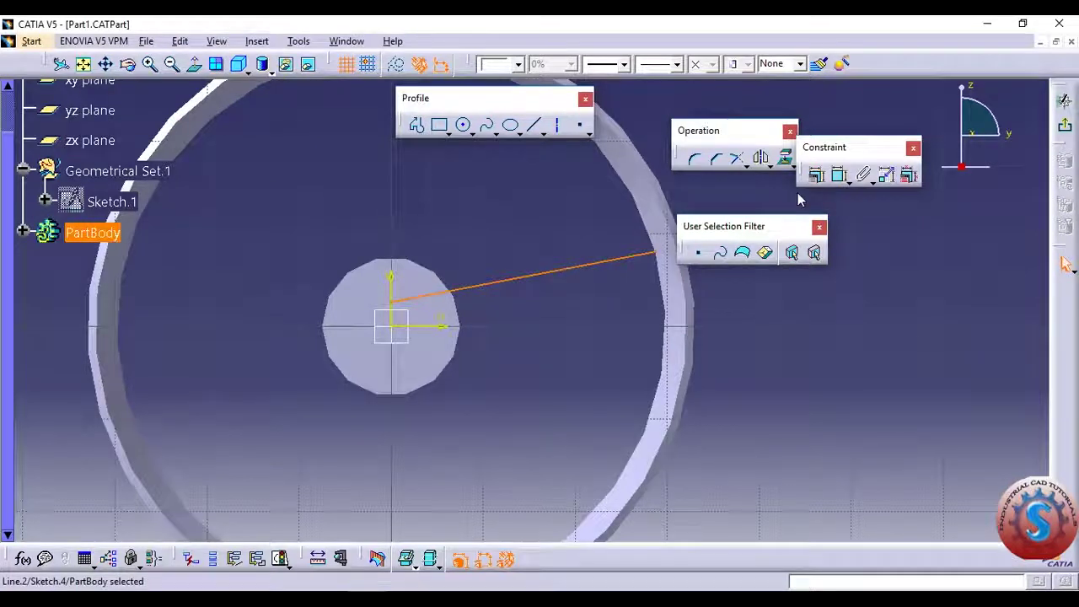
{"action": "left_click", "coordinate": [761, 158]}
{"action": "left_click", "coordinate": [452, 331]}
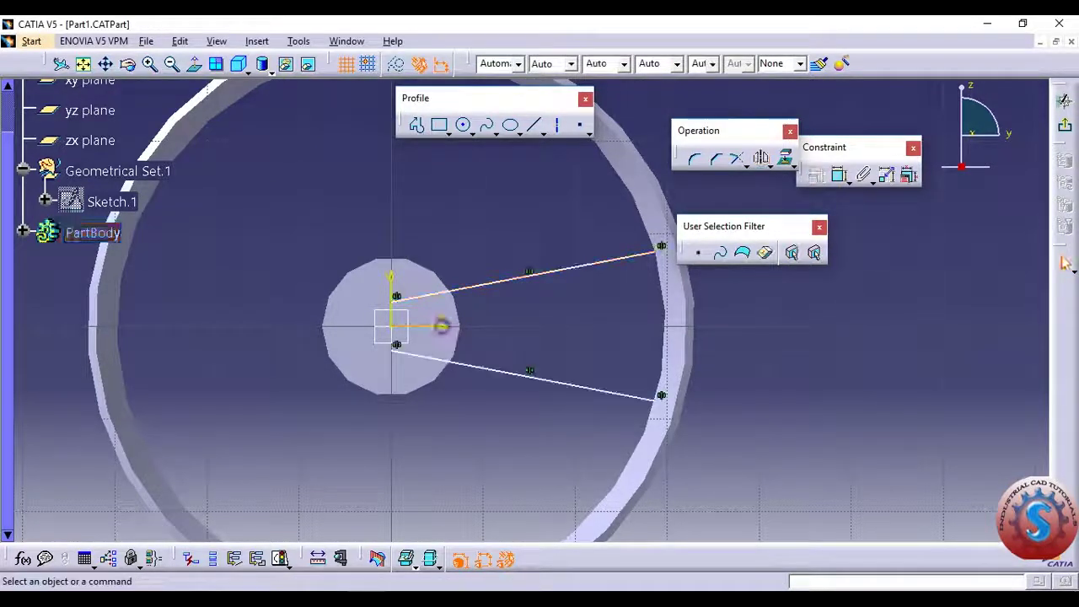
Step: Draw two origin-centred arcs joining the line ends, one at the hub and one at the outer ring
{"action": "left_click", "coordinate": [471, 132]}
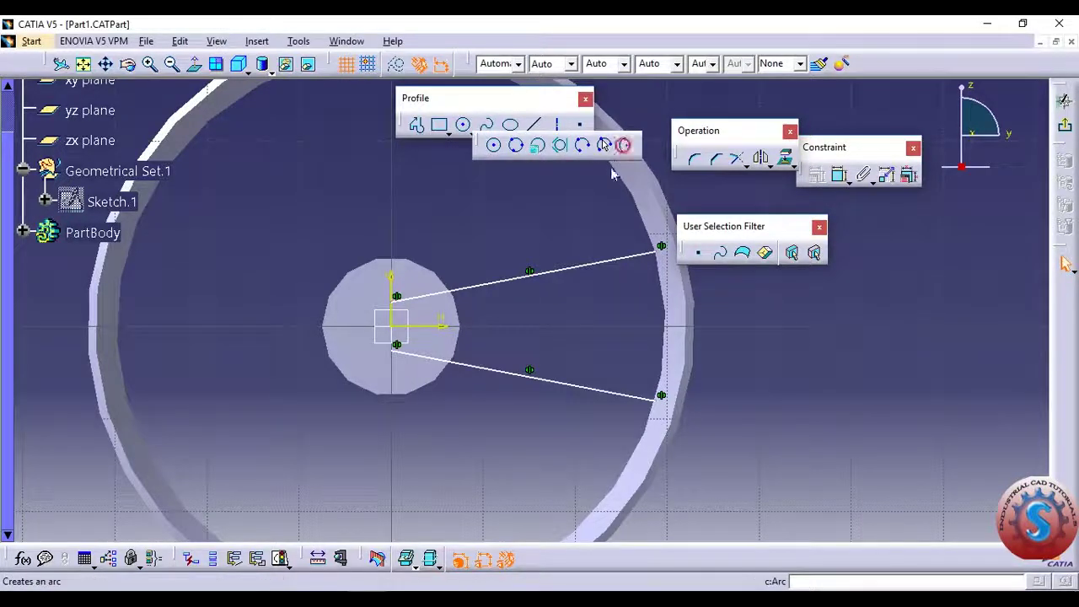
{"action": "left_click", "coordinate": [623, 145]}
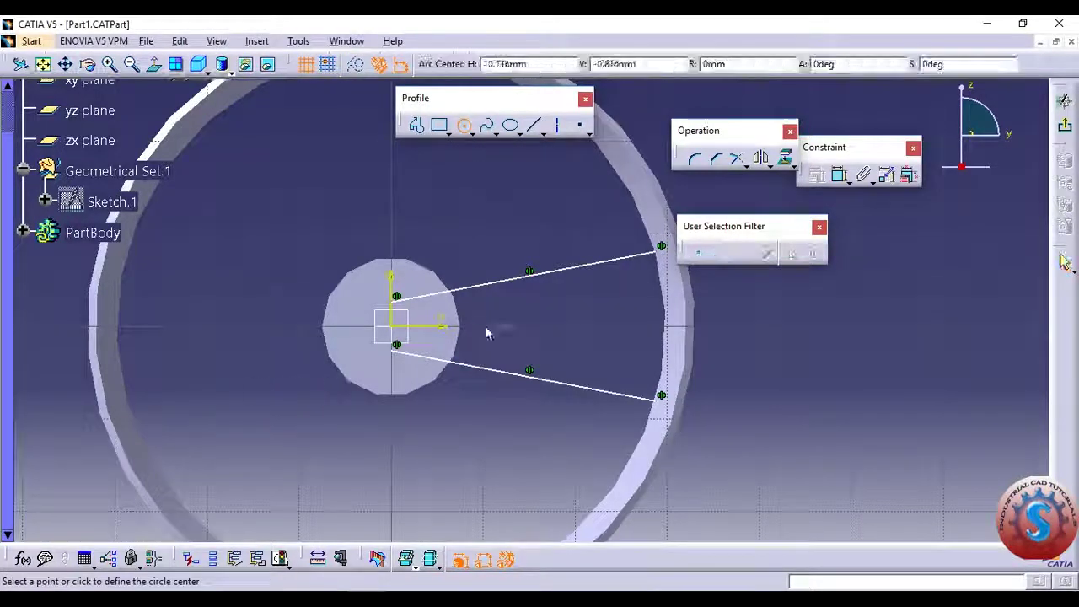
{"action": "left_click", "coordinate": [393, 326]}
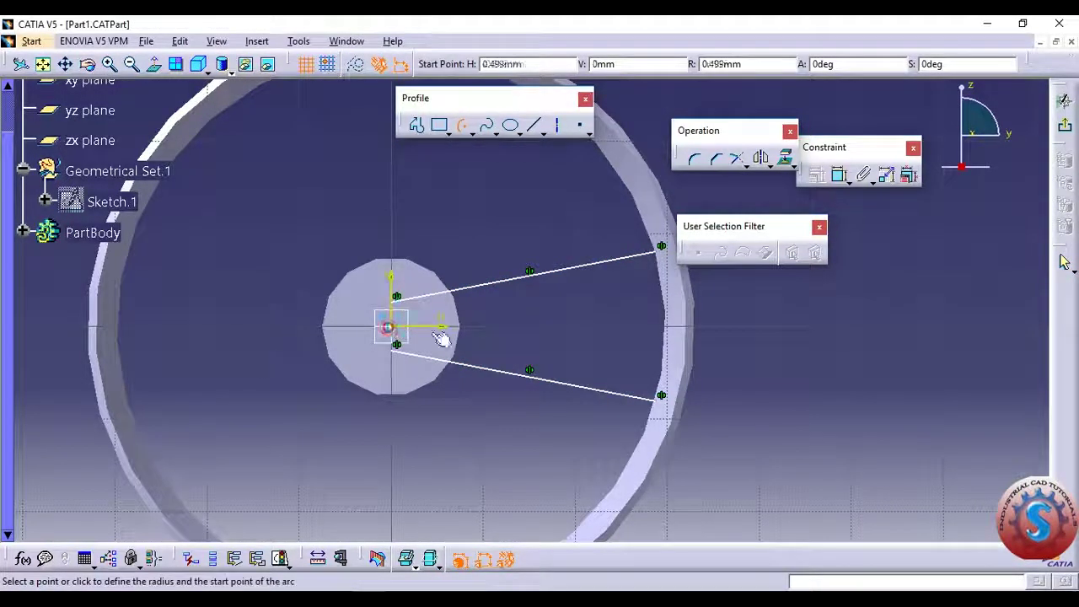
{"action": "left_click", "coordinate": [458, 294]}
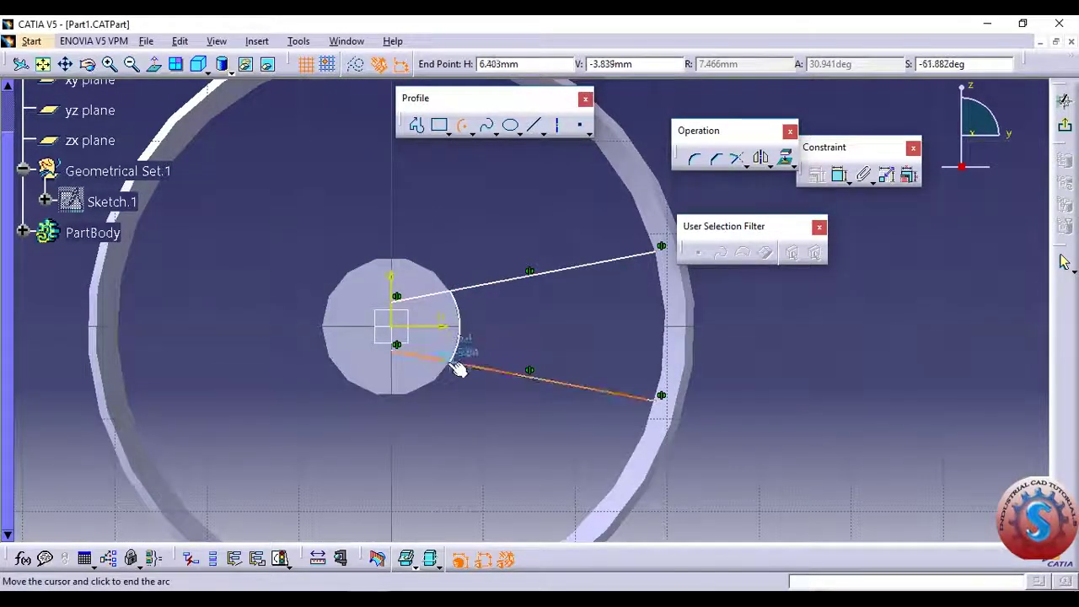
{"action": "left_click", "coordinate": [455, 359]}
{"action": "left_click", "coordinate": [463, 125]}
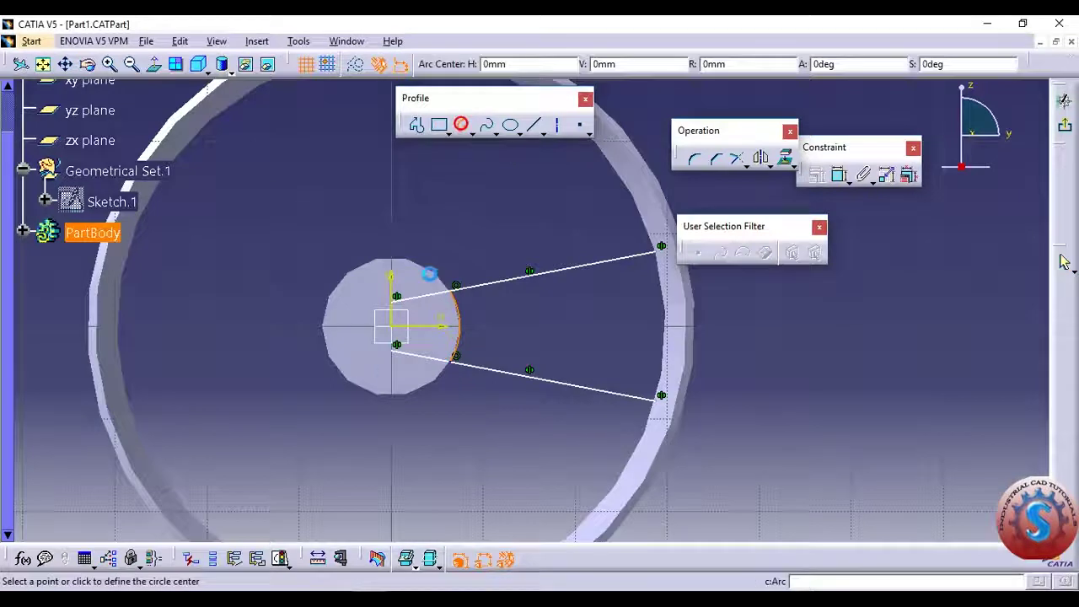
{"action": "left_click", "coordinate": [393, 326]}
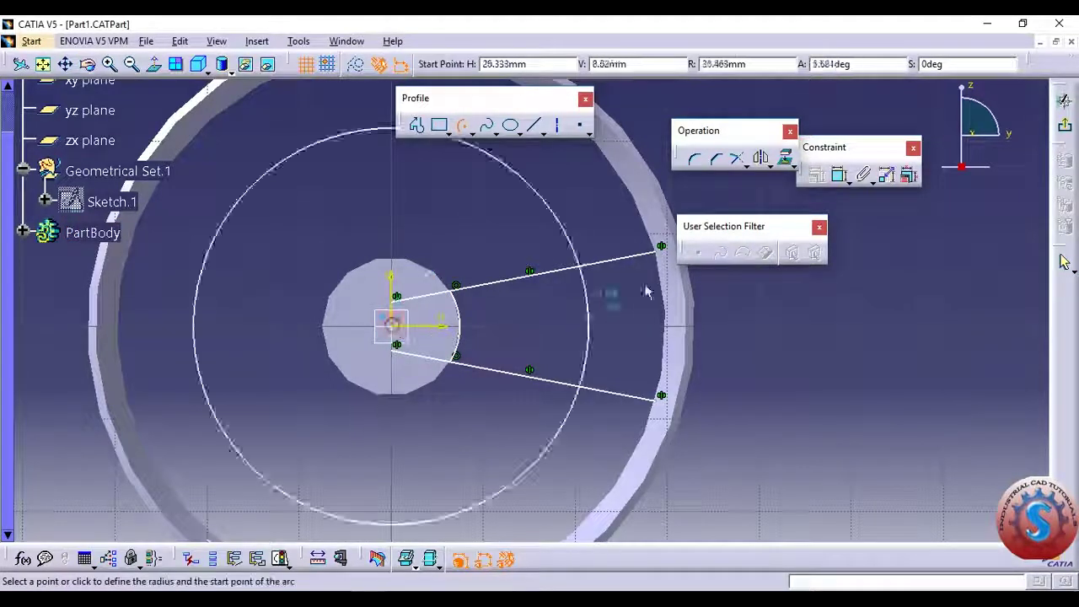
{"action": "left_click", "coordinate": [662, 245]}
{"action": "left_click", "coordinate": [663, 400]}
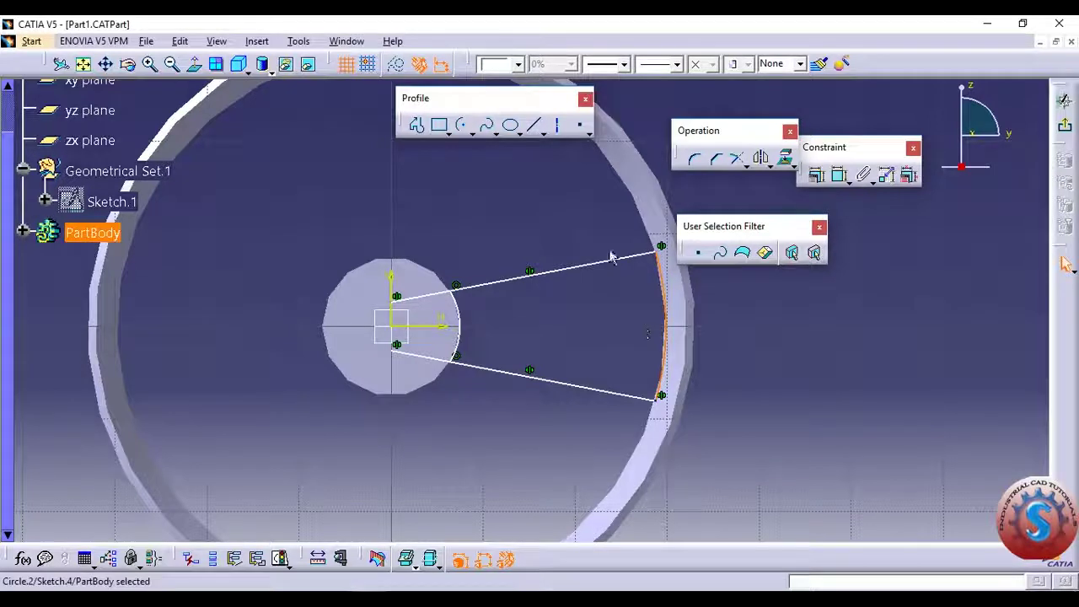
Step: Quick Trim both line stubs inside the hub, save the part, and exit the sketch
{"action": "left_click", "coordinate": [827, 330]}
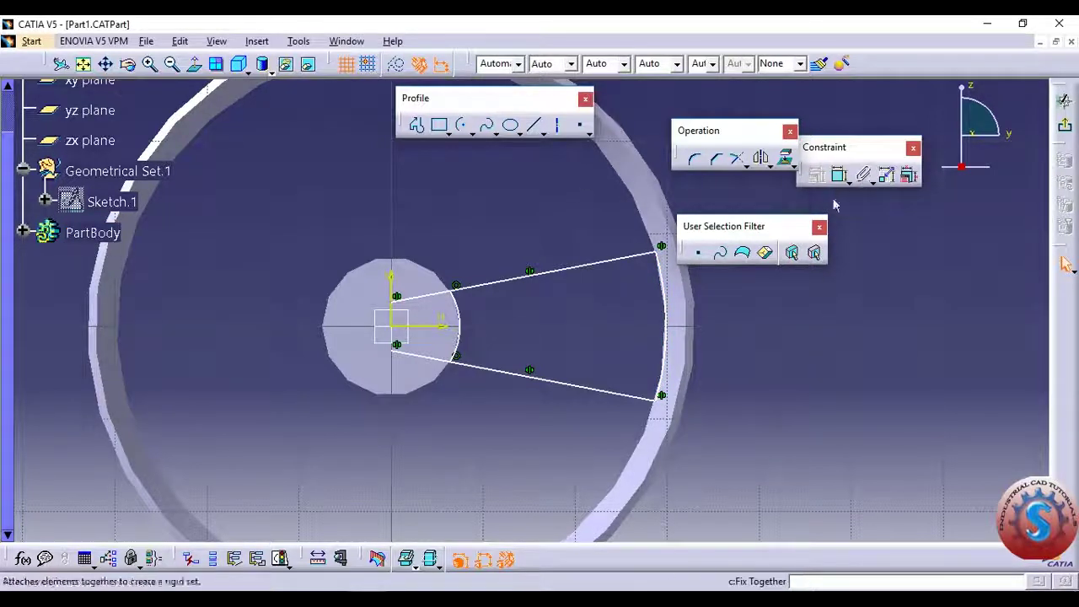
{"action": "left_click", "coordinate": [772, 167]}
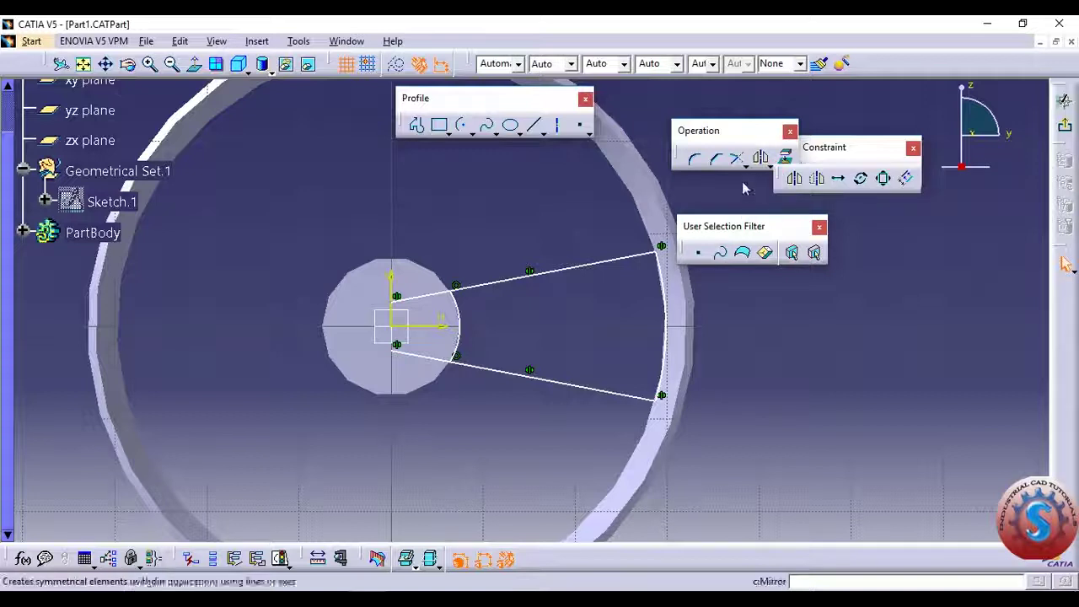
{"action": "left_click", "coordinate": [747, 166]}
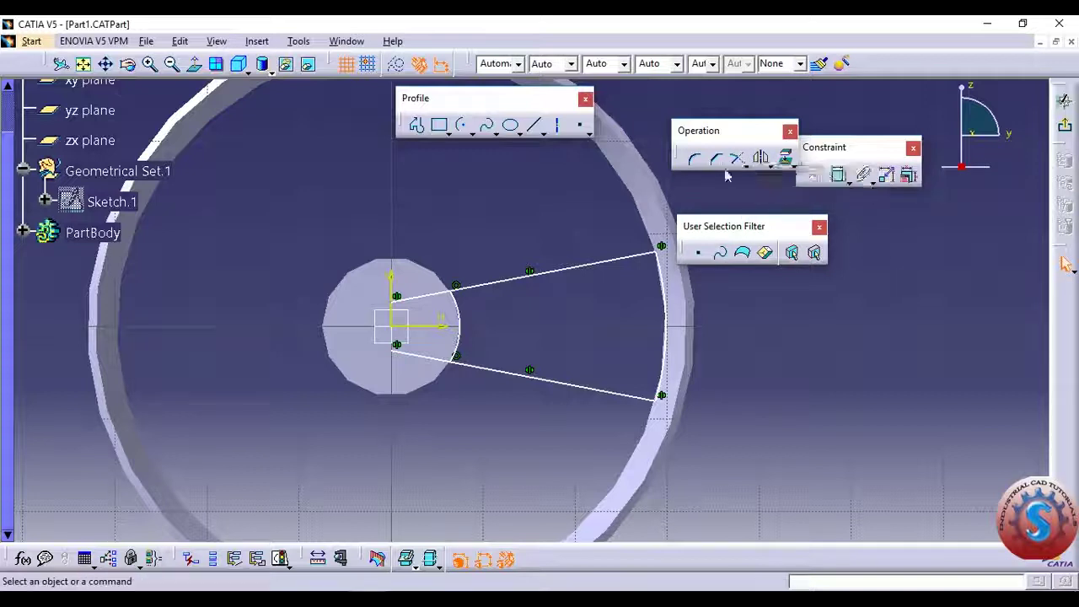
{"action": "left_click", "coordinate": [747, 166]}
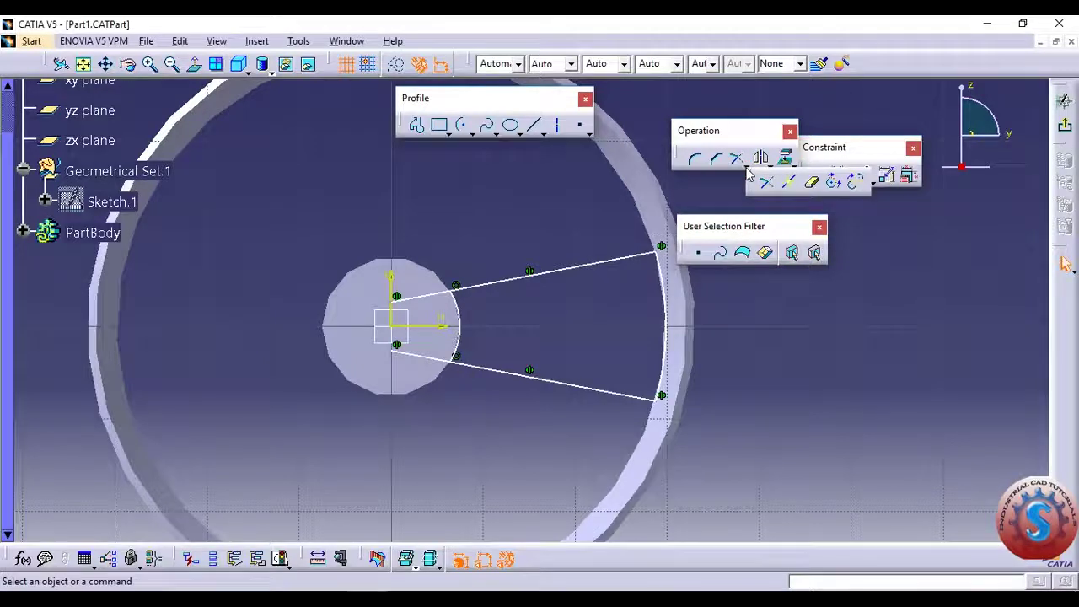
{"action": "left_click", "coordinate": [812, 183]}
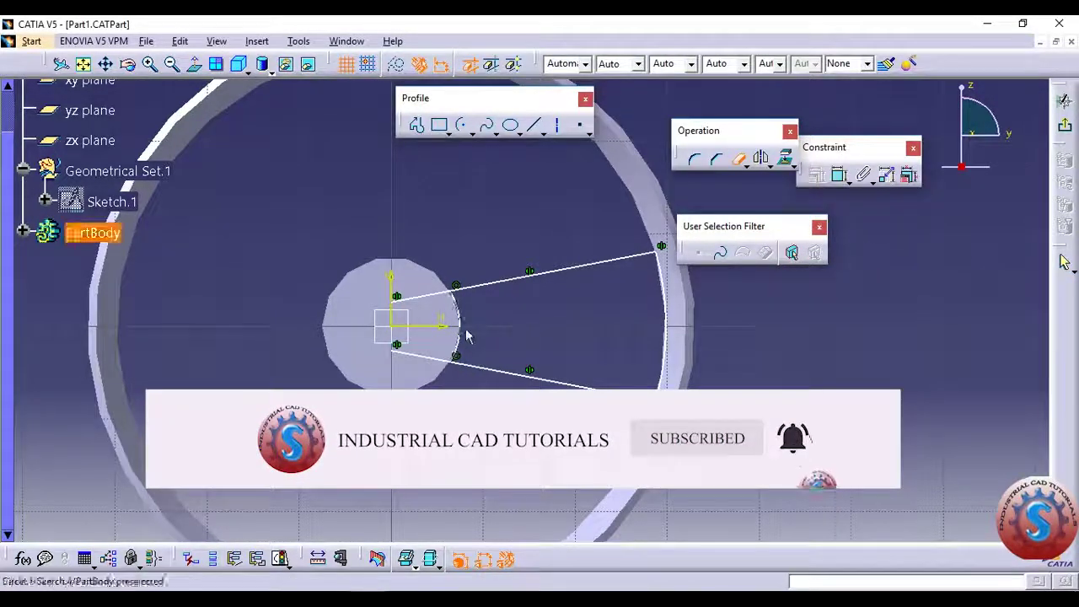
{"action": "left_click", "coordinate": [427, 292]}
{"action": "left_click", "coordinate": [431, 355]}
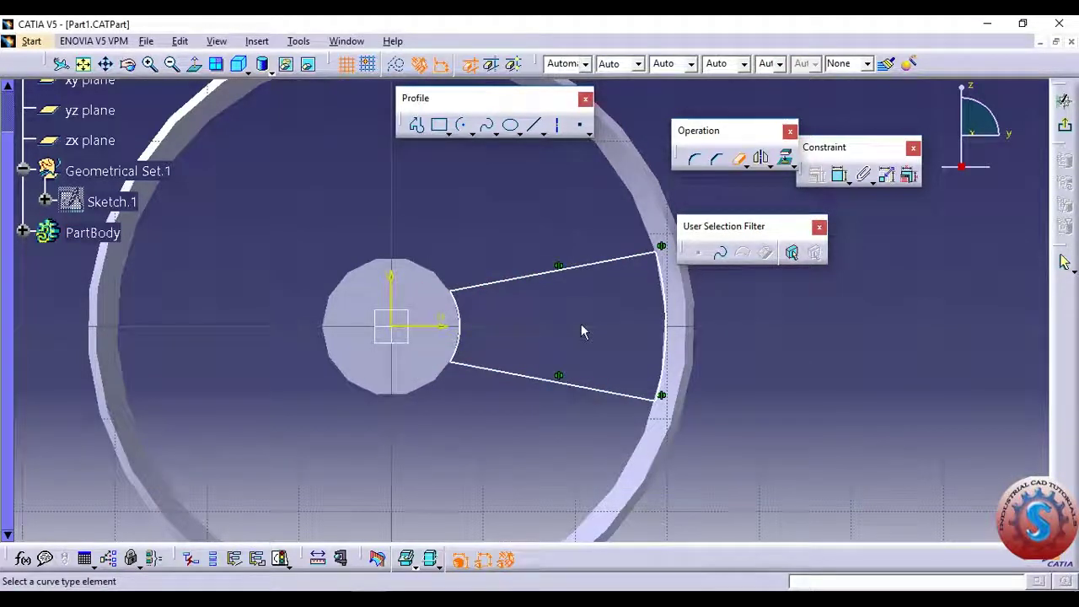
{"action": "key", "text": "ctrl+s"}
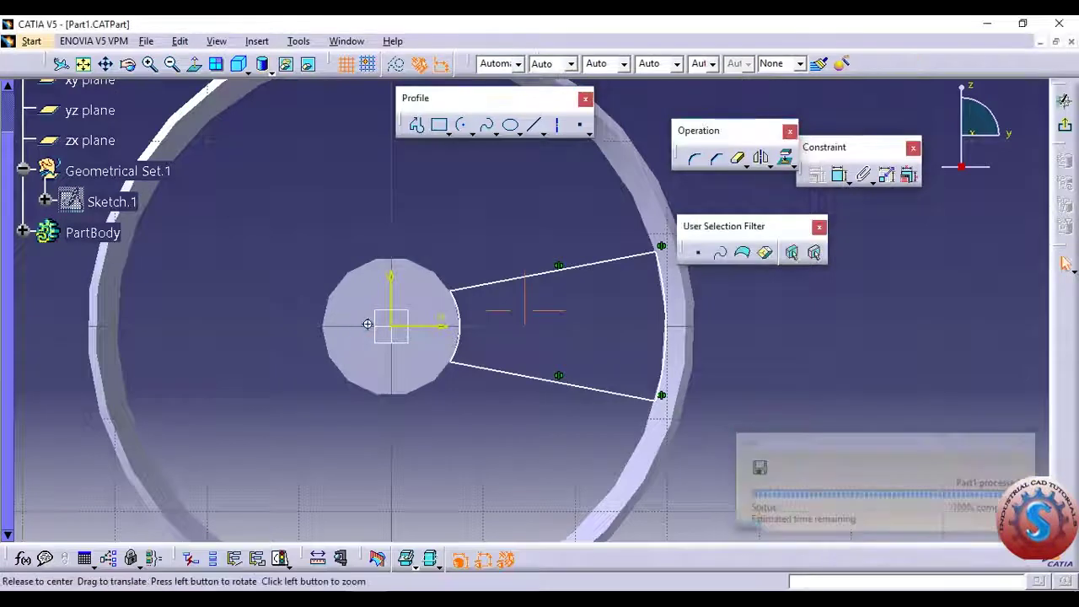
{"action": "middle_click_drag", "start_coordinate": [347, 331], "coordinate": [287, 346]}
{"action": "left_click", "coordinate": [281, 334]}
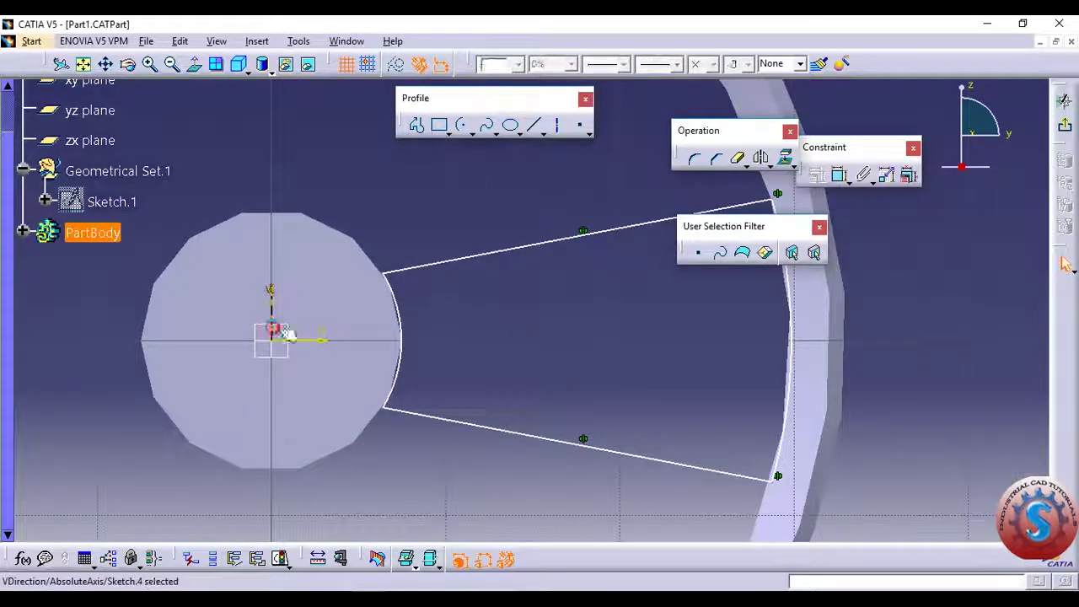
{"action": "middle_click_drag", "start_coordinate": [594, 354], "coordinate": [594, 422]}
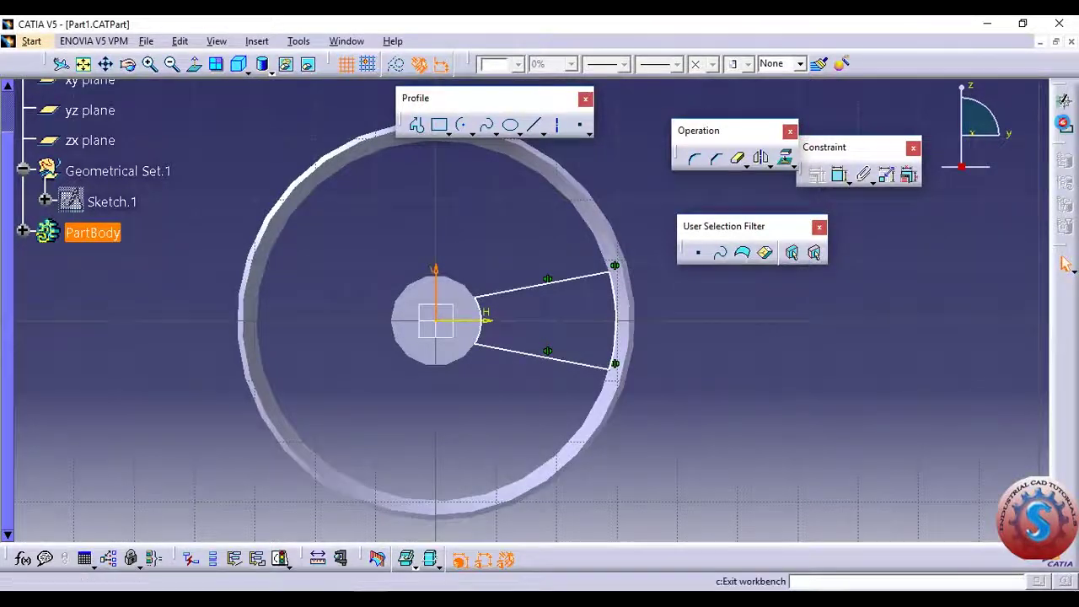
{"action": "left_click", "coordinate": [1066, 264]}
Step: Pad Sketch.4 by 20 mm, orbiting to check the spoke preview before confirming
{"action": "mouse_move", "coordinate": [583, 298]}
{"action": "middle_mouse_down"}
{"action": "mouse_move", "coordinate": [638, 213]}
{"action": "mouse_move", "coordinate": [624, 237]}
{"action": "mouse_move", "coordinate": [279, 294]}
{"action": "mouse_move", "coordinate": [238, 381]}
{"action": "mouse_move", "coordinate": [598, 292]}
{"action": "mouse_move", "coordinate": [508, 174]}
{"action": "middle_mouse_up"}
{"action": "middle_click_drag", "start_coordinate": [501, 210], "coordinate": [498, 285]}
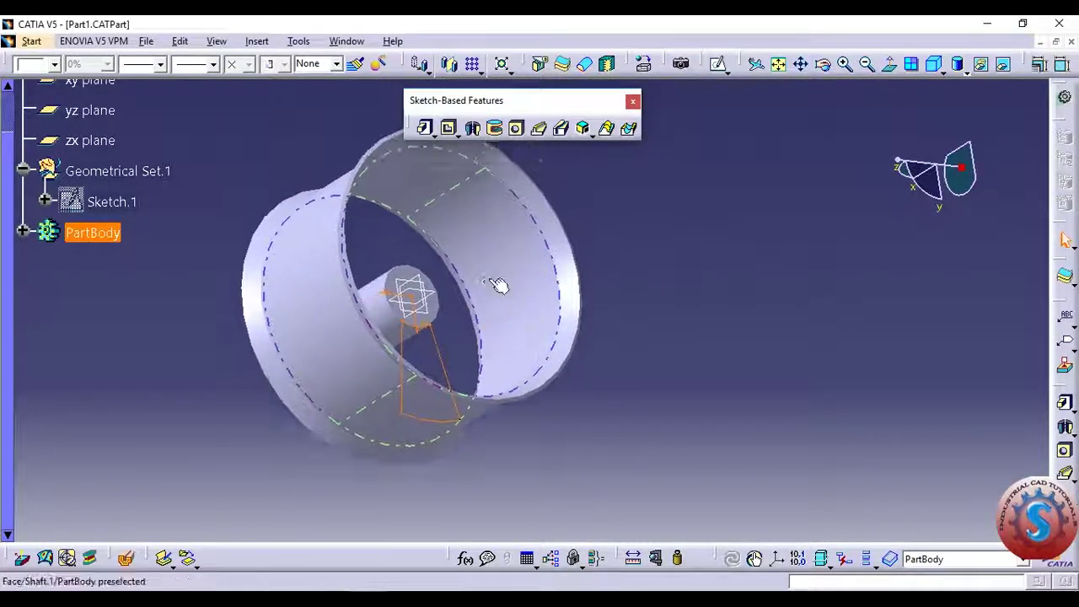
{"action": "middle_click_drag", "start_coordinate": [530, 222], "coordinate": [565, 282], "text": "ctrl"}
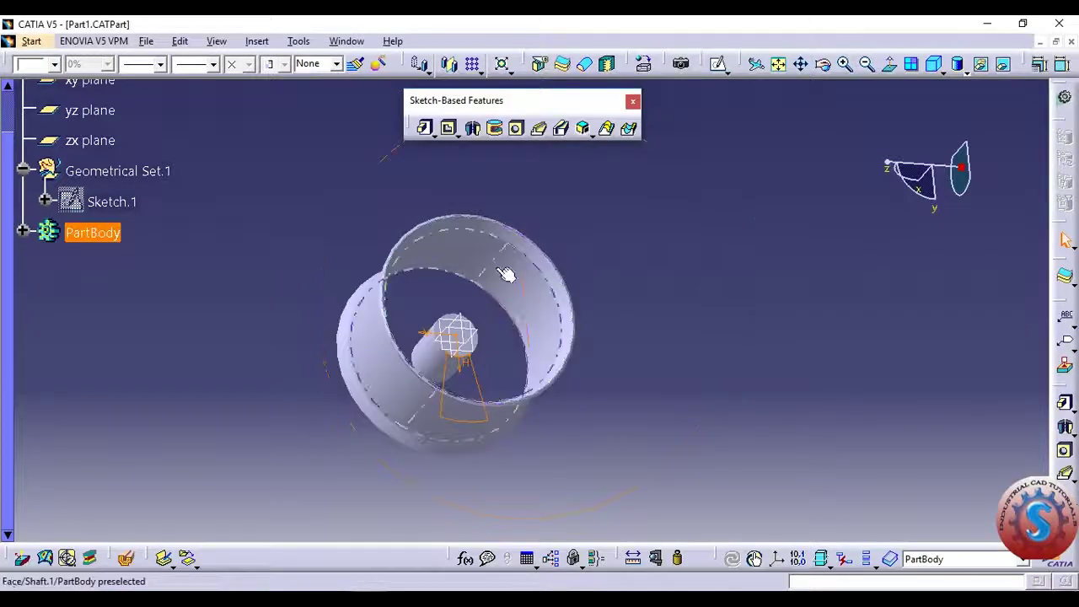
{"action": "left_click", "coordinate": [427, 136]}
{"action": "mouse_move", "coordinate": [471, 303]}
{"action": "middle_mouse_down"}
{"action": "mouse_move", "coordinate": [490, 435]}
{"action": "mouse_move", "coordinate": [470, 337]}
{"action": "mouse_move", "coordinate": [450, 334]}
{"action": "middle_mouse_up"}
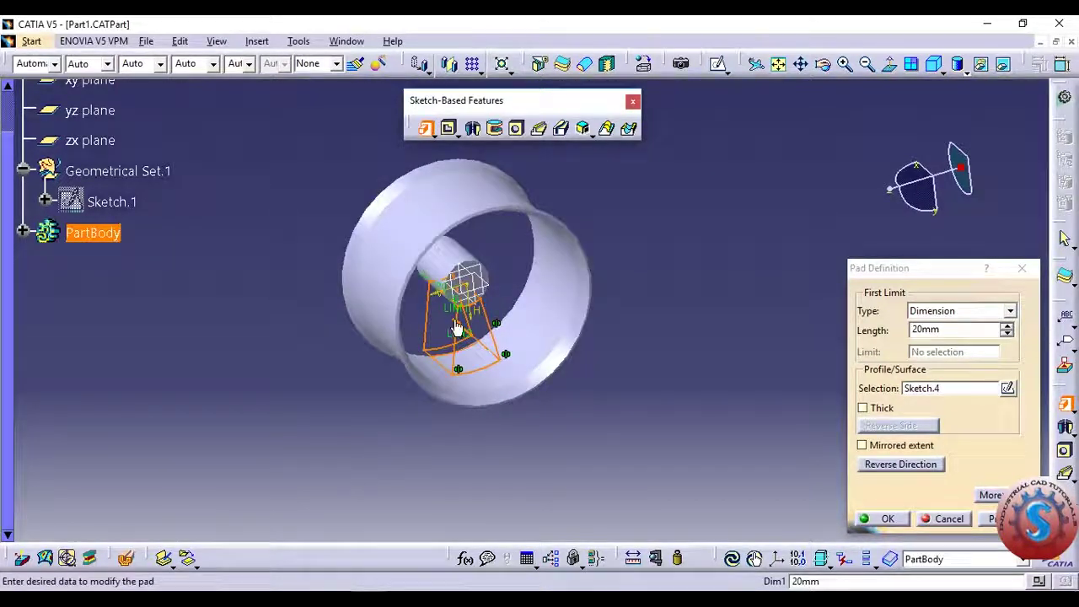
{"action": "mouse_move", "coordinate": [456, 327]}
{"action": "middle_mouse_down"}
{"action": "mouse_move", "coordinate": [473, 350]}
{"action": "mouse_move", "coordinate": [372, 382]}
{"action": "mouse_move", "coordinate": [425, 346]}
{"action": "mouse_move", "coordinate": [475, 219]}
{"action": "mouse_move", "coordinate": [513, 188]}
{"action": "middle_mouse_up"}
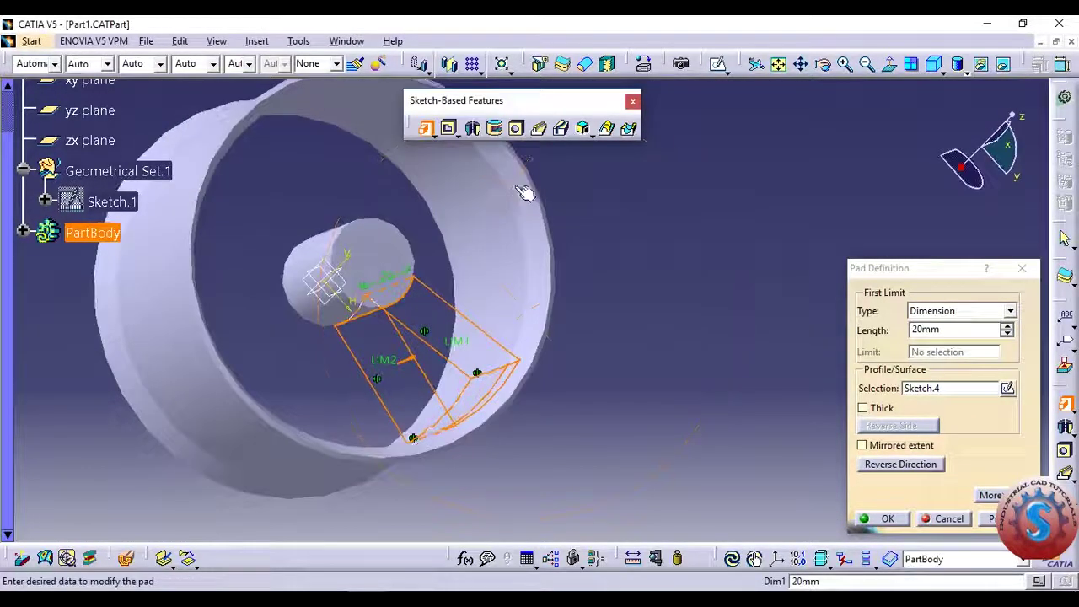
{"action": "middle_click_drag", "start_coordinate": [454, 302], "coordinate": [479, 289]}
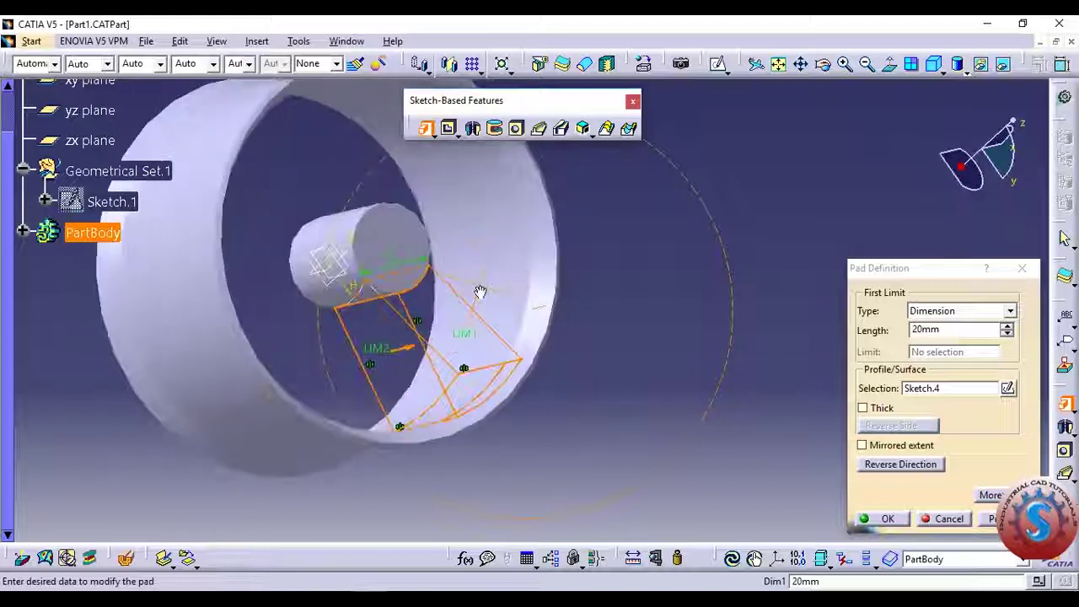
{"action": "left_click", "coordinate": [888, 519]}
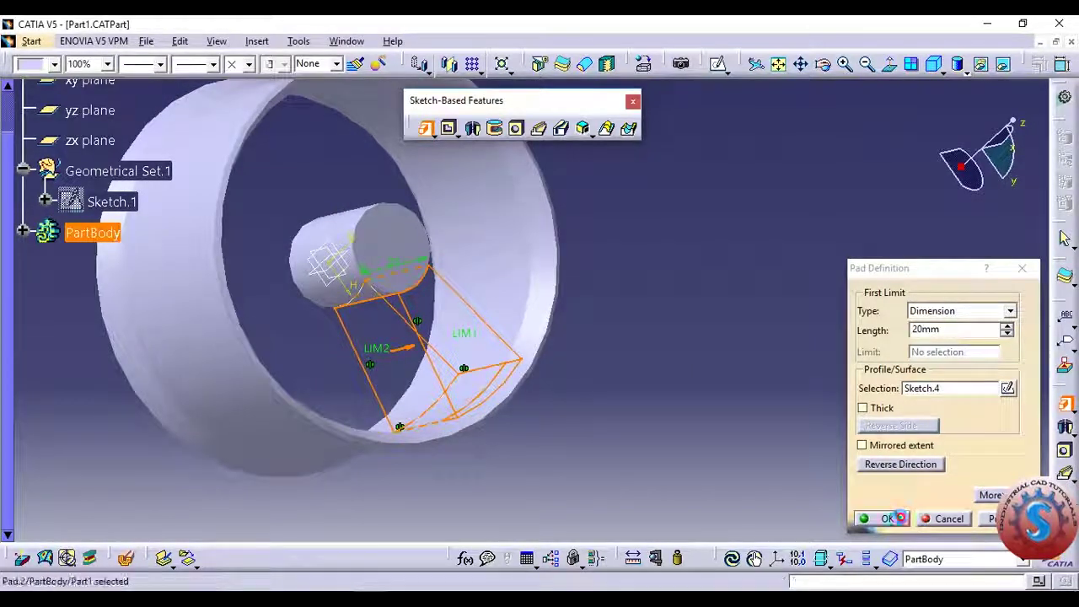
{"action": "mouse_move", "coordinate": [694, 290]}
{"action": "middle_mouse_down"}
{"action": "mouse_move", "coordinate": [679, 344]}
{"action": "mouse_move", "coordinate": [549, 264]}
{"action": "mouse_move", "coordinate": [585, 354]}
{"action": "mouse_move", "coordinate": [613, 475]}
{"action": "mouse_move", "coordinate": [633, 280]}
{"action": "mouse_move", "coordinate": [612, 318]}
{"action": "mouse_move", "coordinate": [541, 352]}
{"action": "mouse_move", "coordinate": [564, 251]}
{"action": "mouse_move", "coordinate": [528, 294]}
{"action": "mouse_move", "coordinate": [578, 321]}
{"action": "mouse_move", "coordinate": [559, 299]}
{"action": "middle_mouse_up"}
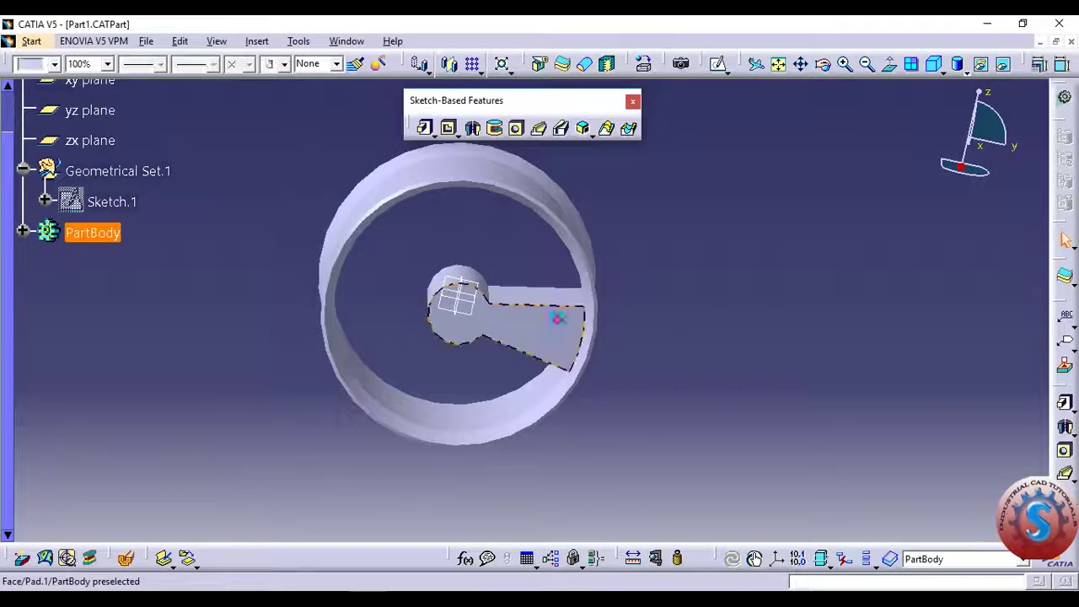
Step: Edit Pad.2 from the feature tree to be a thick pad with 1 mm thickness
{"action": "double_click", "coordinate": [565, 317]}
{"action": "left_click", "coordinate": [1022, 268]}
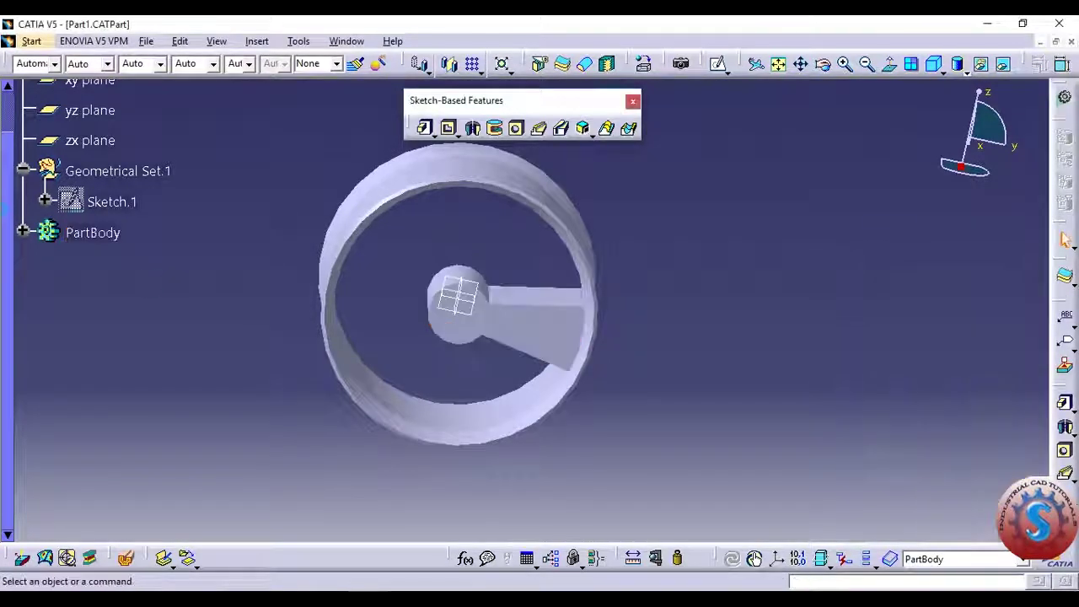
{"action": "left_click", "coordinate": [24, 233]}
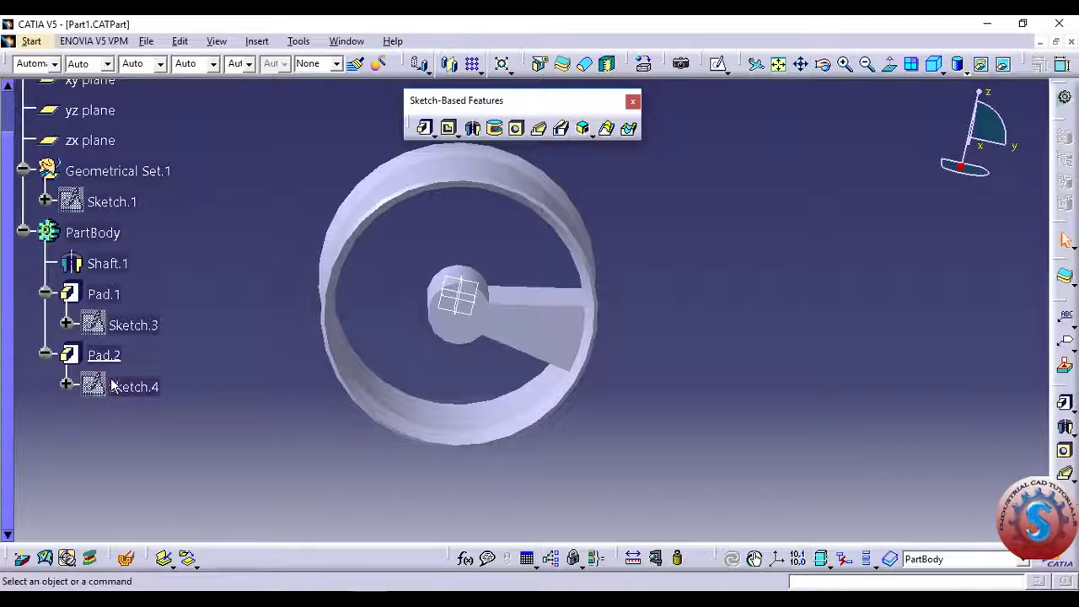
{"action": "double_click", "coordinate": [105, 355]}
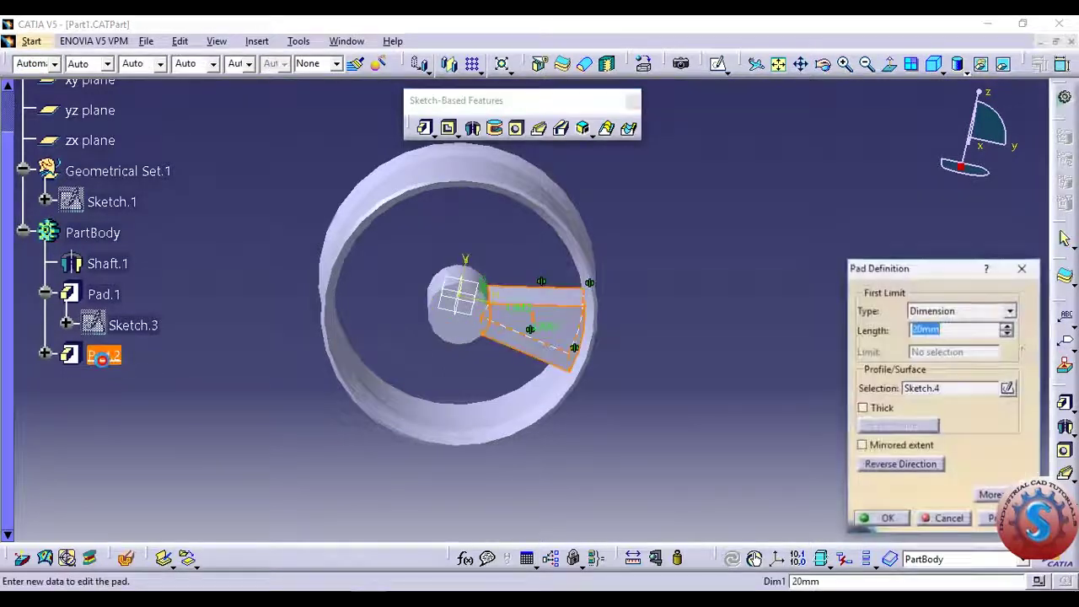
{"action": "left_click", "coordinate": [863, 408]}
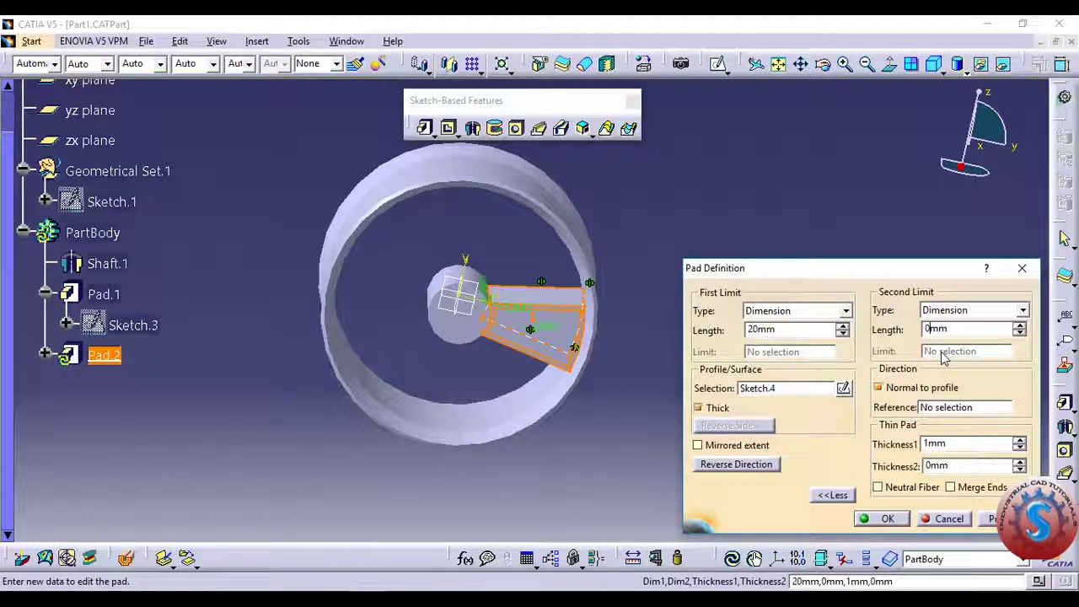
{"action": "left_click", "coordinate": [878, 523]}
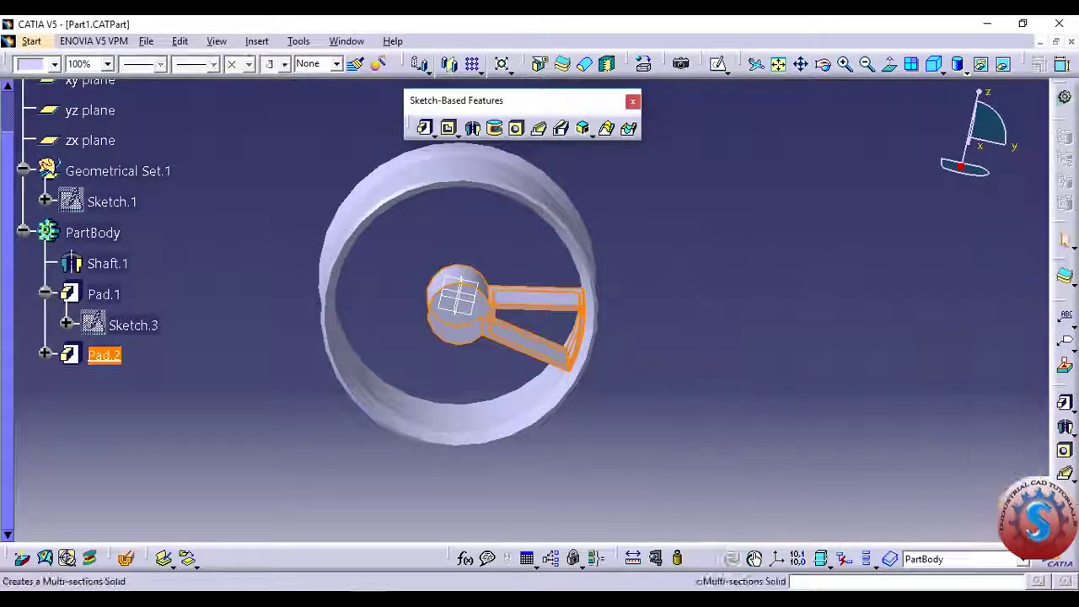
{"action": "mouse_move", "coordinate": [792, 412]}
{"action": "middle_mouse_down"}
{"action": "mouse_move", "coordinate": [614, 407]}
{"action": "mouse_move", "coordinate": [643, 292]}
{"action": "mouse_move", "coordinate": [643, 385]}
{"action": "mouse_move", "coordinate": [666, 316]}
{"action": "mouse_move", "coordinate": [581, 305]}
{"action": "mouse_move", "coordinate": [629, 385]}
{"action": "mouse_move", "coordinate": [611, 405]}
{"action": "mouse_move", "coordinate": [614, 374]}
{"action": "mouse_move", "coordinate": [600, 407]}
{"action": "middle_mouse_up"}
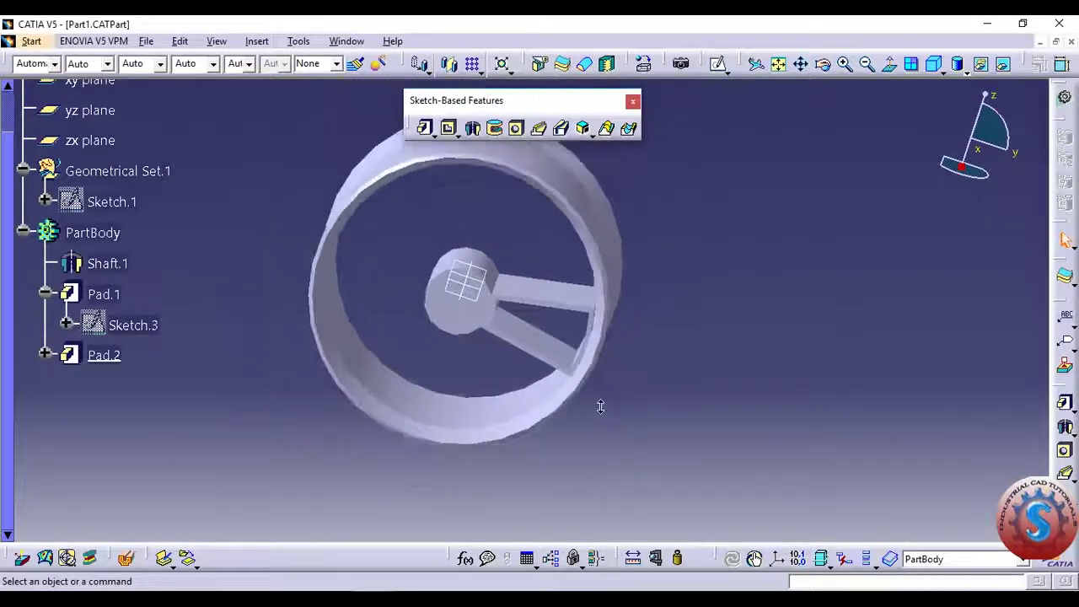
{"action": "left_click", "coordinate": [573, 301]}
{"action": "left_click", "coordinate": [737, 374]}
Step: Start a Circular Pattern and set it to 8 instances
{"action": "left_click_drag", "start_coordinate": [411, 63], "coordinate": [715, 207]}
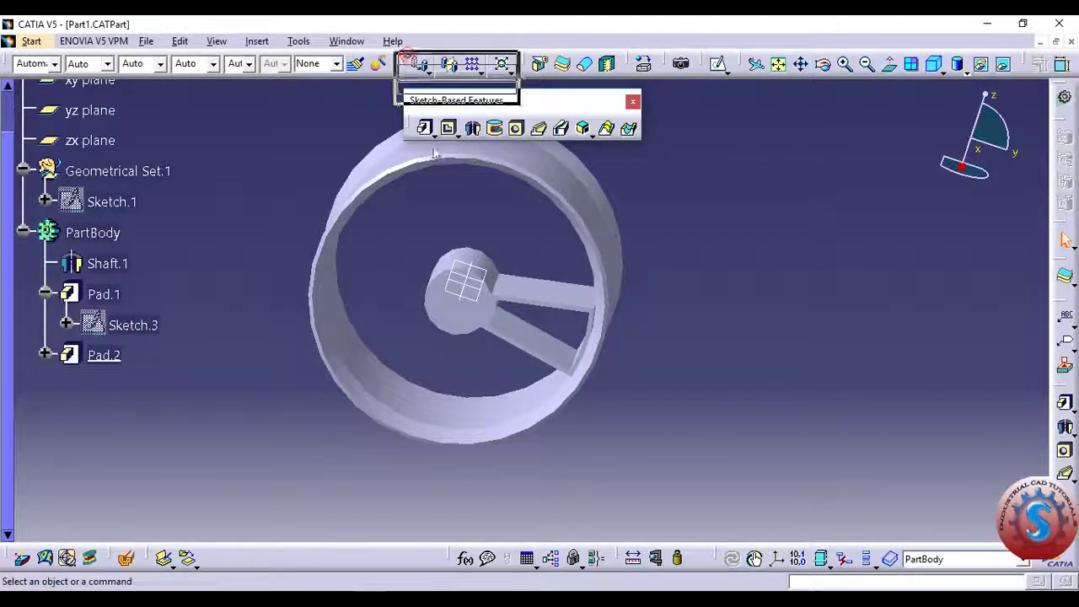
{"action": "left_click", "coordinate": [785, 217]}
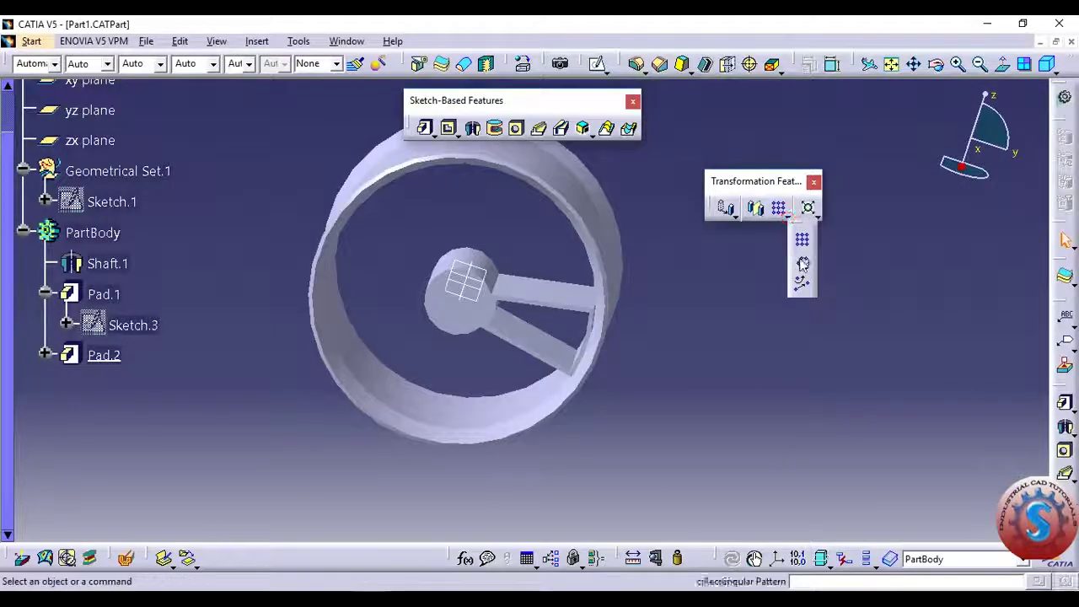
{"action": "left_click", "coordinate": [801, 261]}
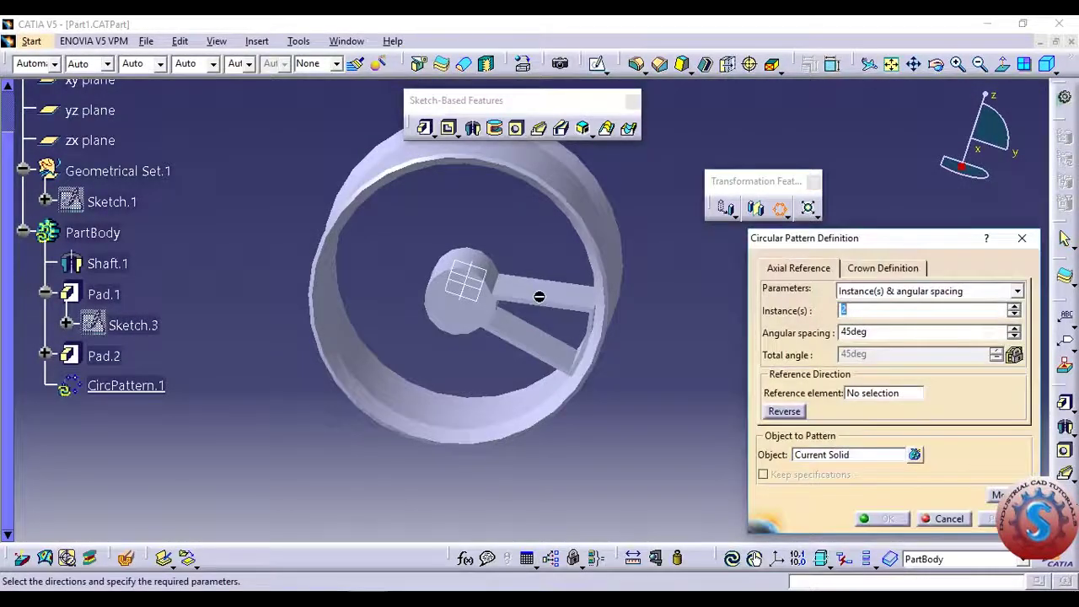
{"action": "double_click", "coordinate": [847, 311]}
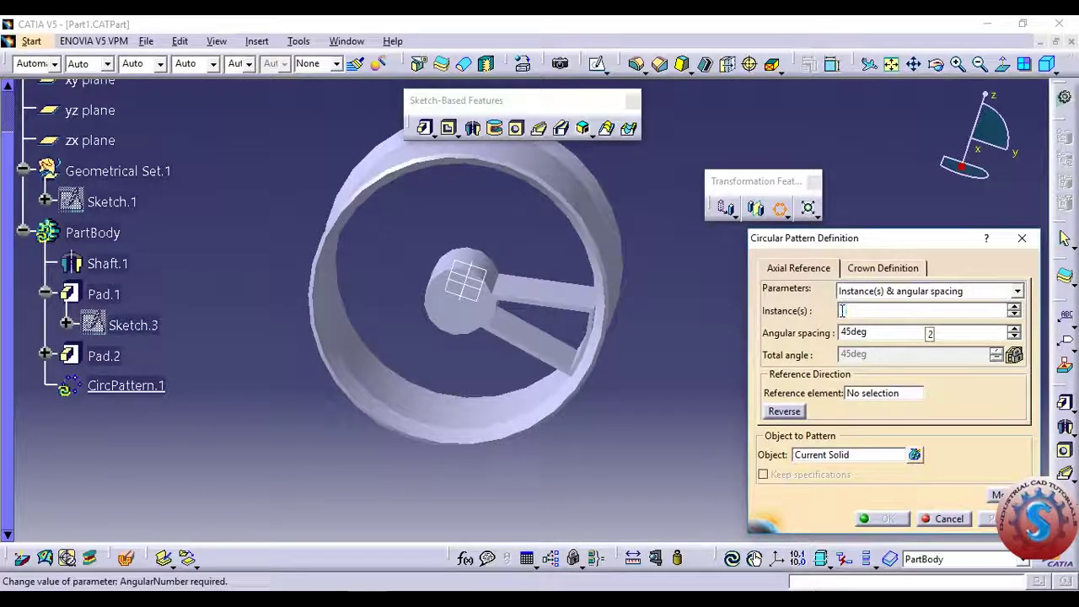
{"action": "type", "text": "8"}
{"action": "key", "text": "Return"}
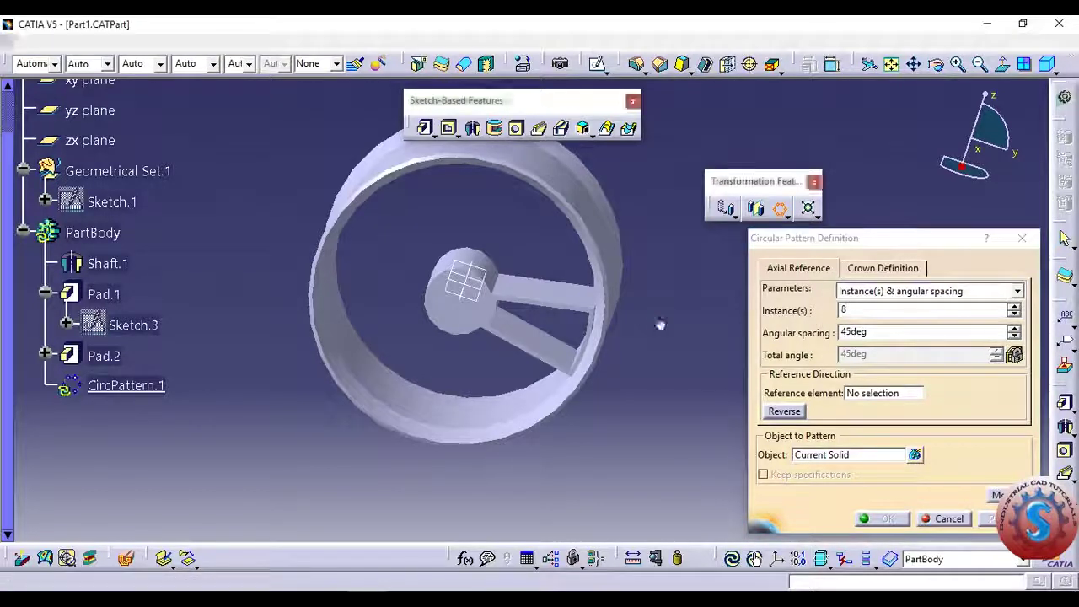
Step: Pattern Pad.2 using Pad.1's face as the rotation reference
{"action": "left_click", "coordinate": [827, 454]}
{"action": "left_click", "coordinate": [548, 305]}
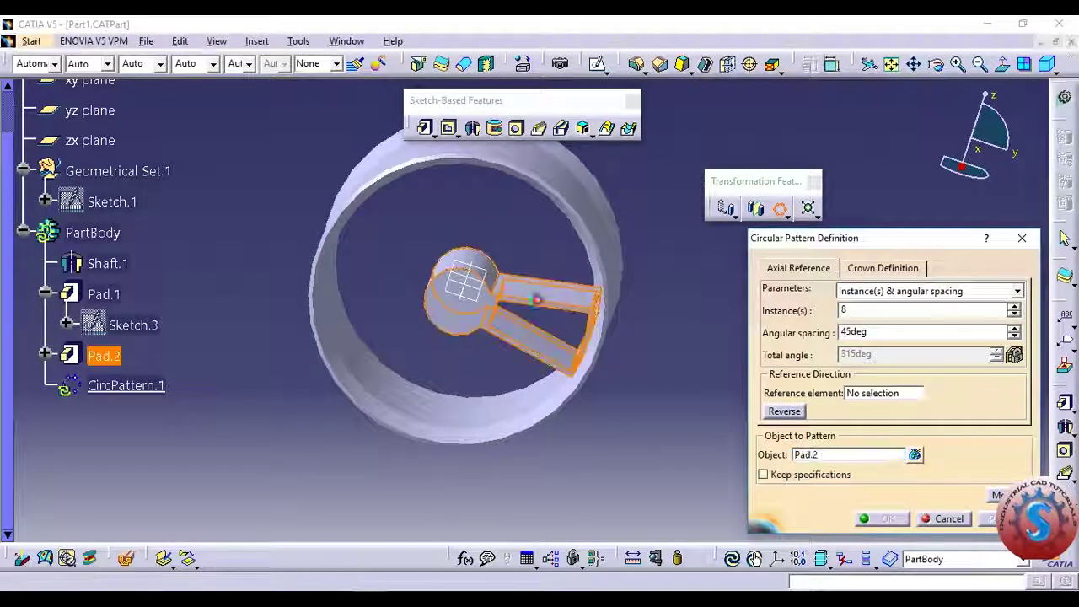
{"action": "left_click", "coordinate": [847, 393]}
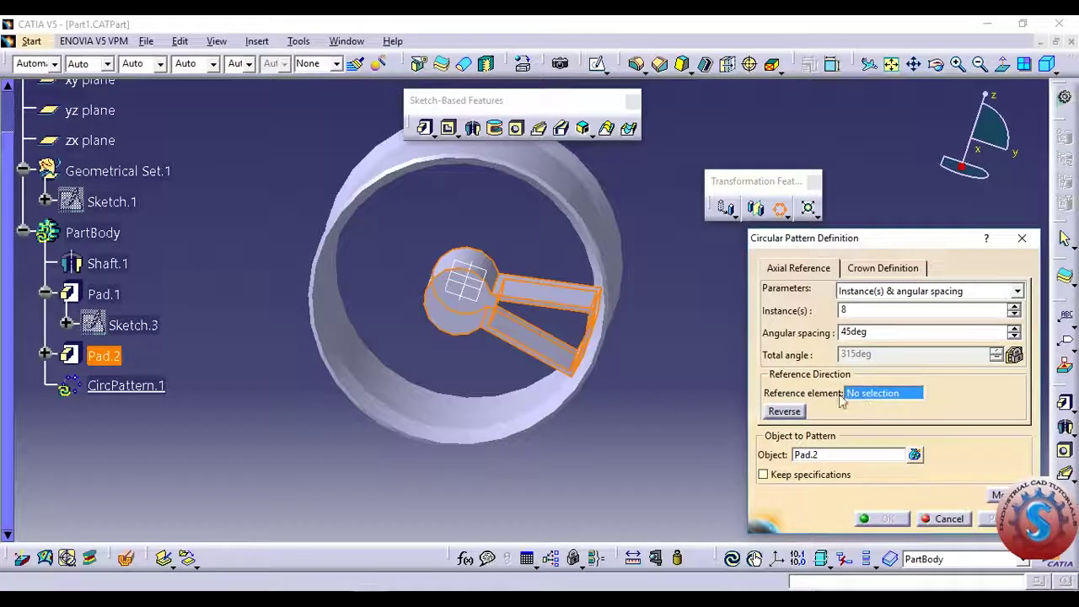
{"action": "middle_click_drag", "start_coordinate": [600, 334], "coordinate": [406, 307]}
{"action": "left_click", "coordinate": [470, 291]}
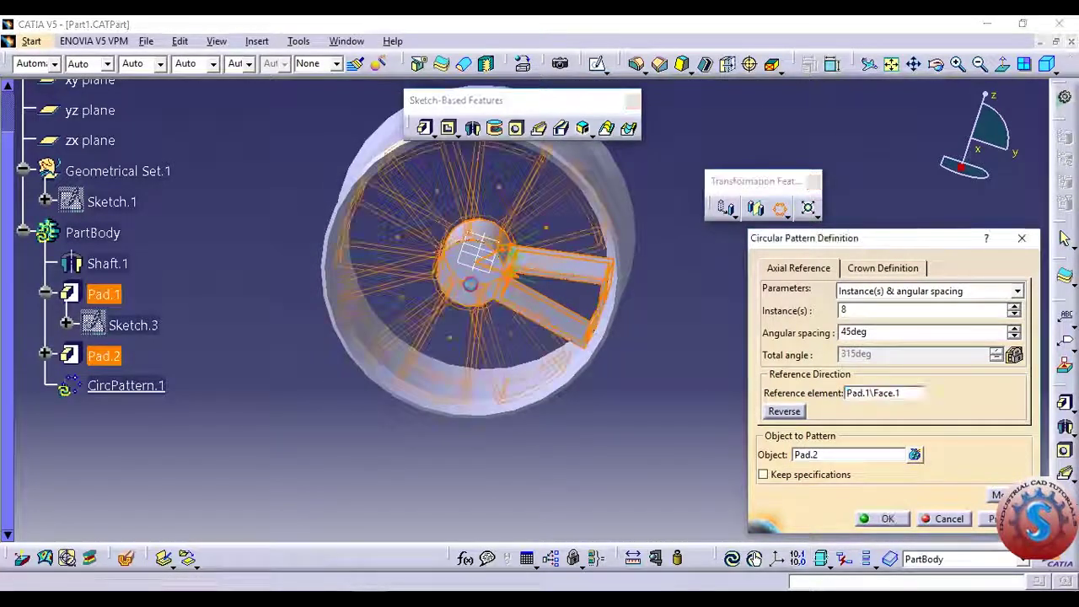
{"action": "mouse_move", "coordinate": [468, 371]}
{"action": "middle_mouse_down"}
{"action": "mouse_move", "coordinate": [460, 306]}
{"action": "mouse_move", "coordinate": [455, 338]}
{"action": "middle_mouse_up"}
{"action": "middle_click_drag", "start_coordinate": [495, 380], "coordinate": [464, 411]}
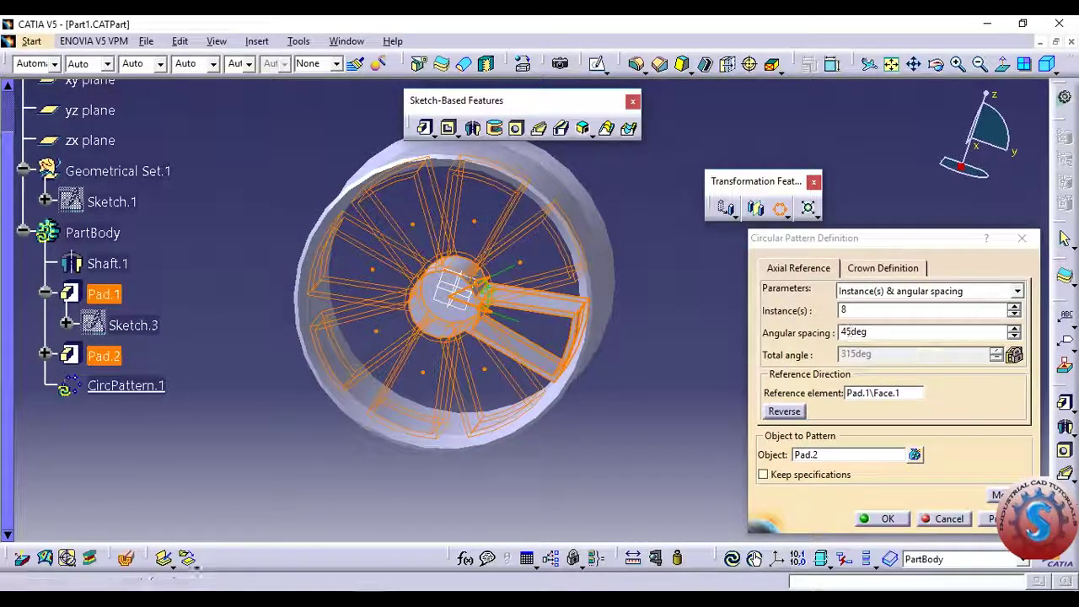
{"action": "key", "text": "XF86Calculator"}
Step: Compute 8÷45, 360÷45 and 8÷360 in Calculator, clearing between, then minimize it
{"action": "type", "text": "8 ÷"}
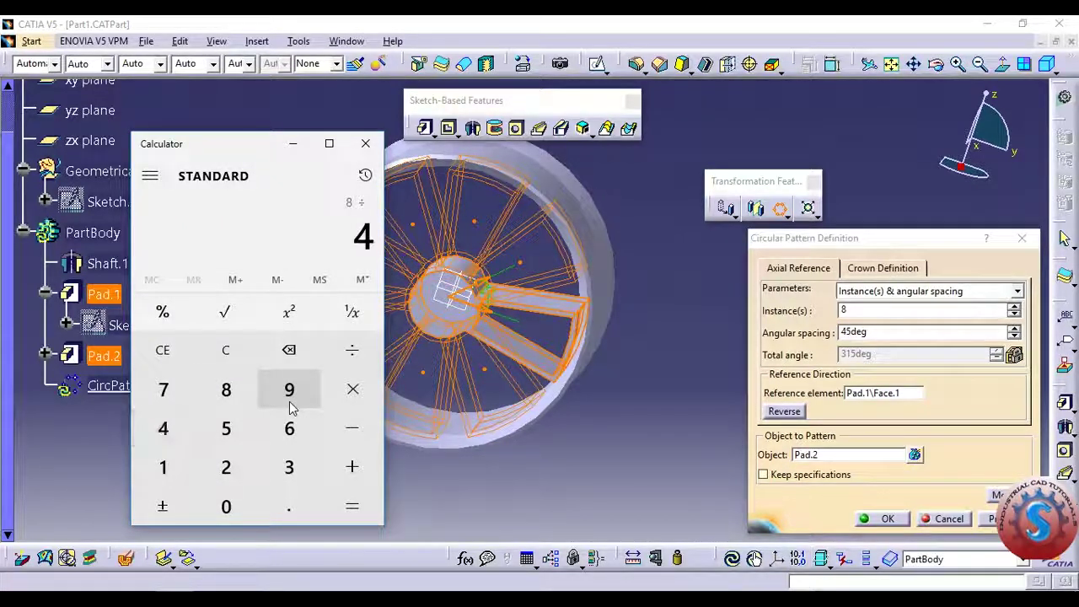
{"action": "key", "text": "Return"}
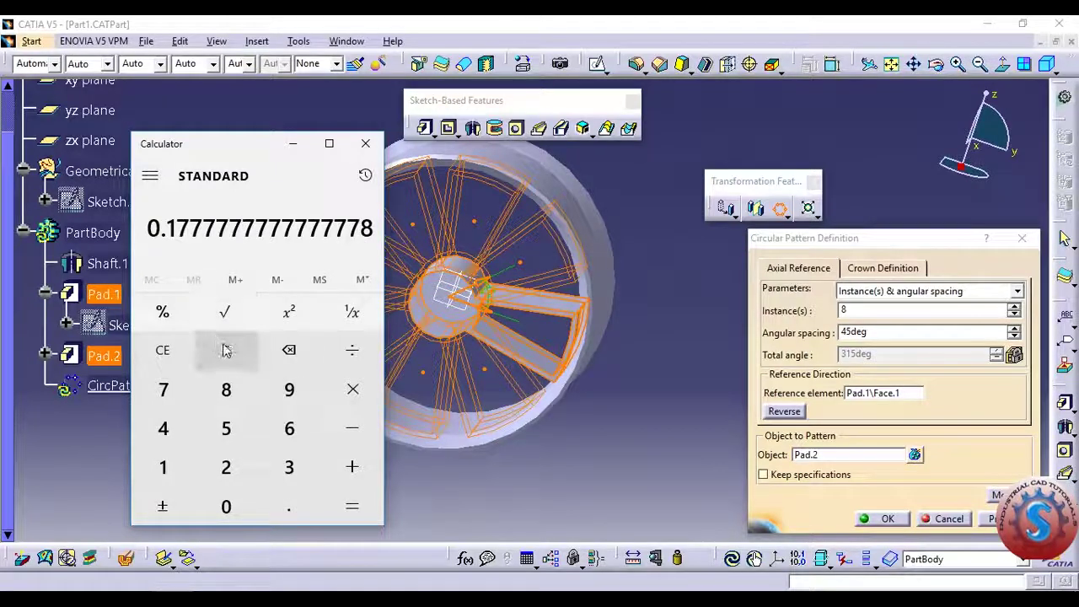
{"action": "left_click", "coordinate": [224, 350]}
{"action": "type", "text": "360/45"}
{"action": "key", "text": "Return"}
{"action": "left_click", "coordinate": [238, 354]}
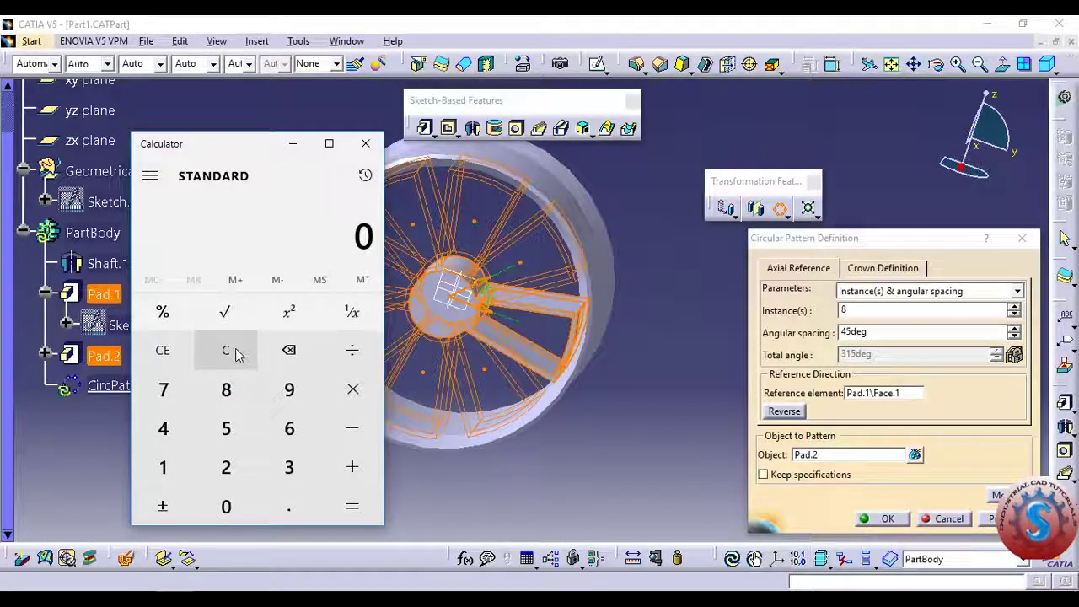
{"action": "type", "text": "8/3"}
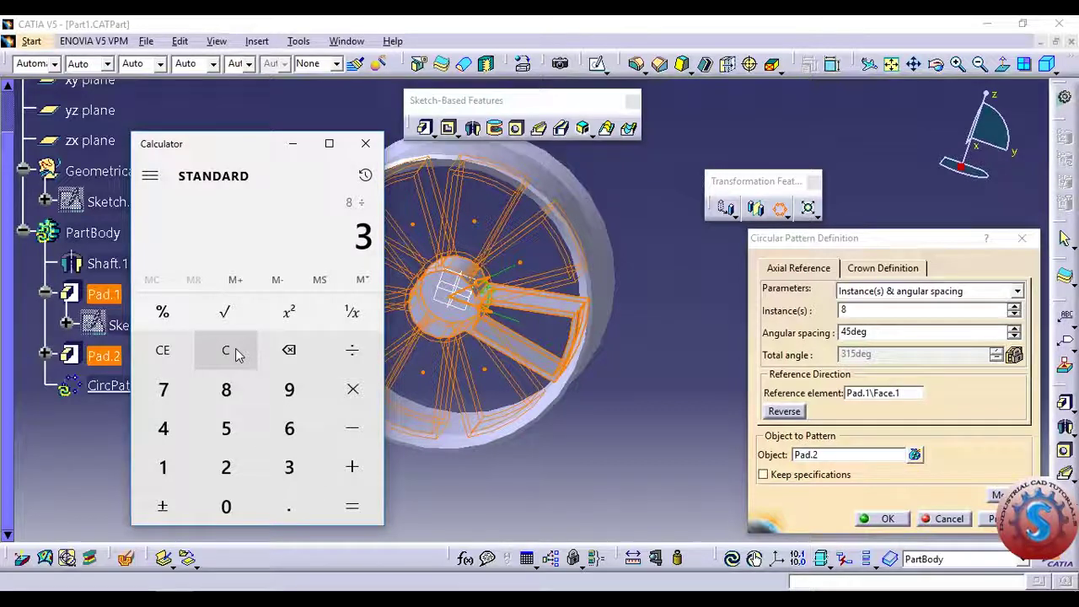
{"action": "key", "text": "Return"}
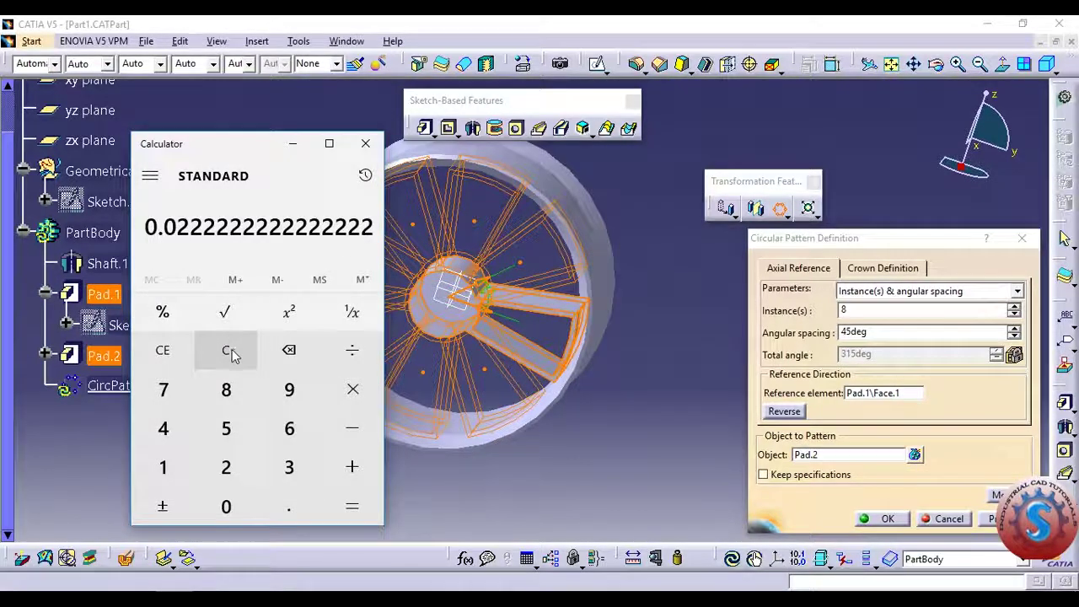
{"action": "left_click", "coordinate": [231, 352]}
{"action": "left_click", "coordinate": [292, 144]}
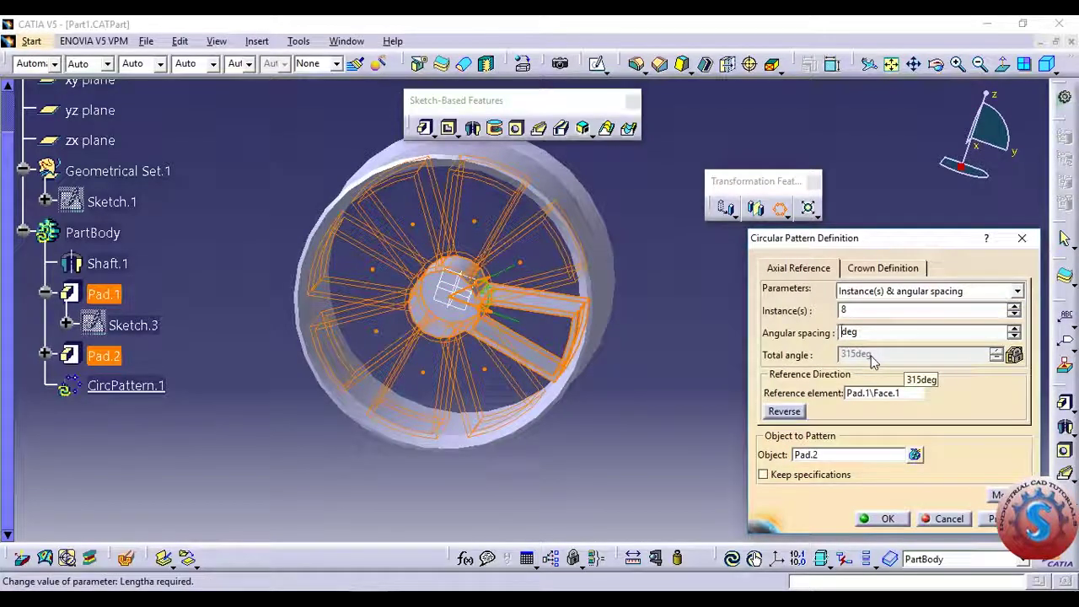
Step: Try 30deg and 60deg angular spacing in the circular pattern preview
{"action": "left_click", "coordinate": [690, 311]}
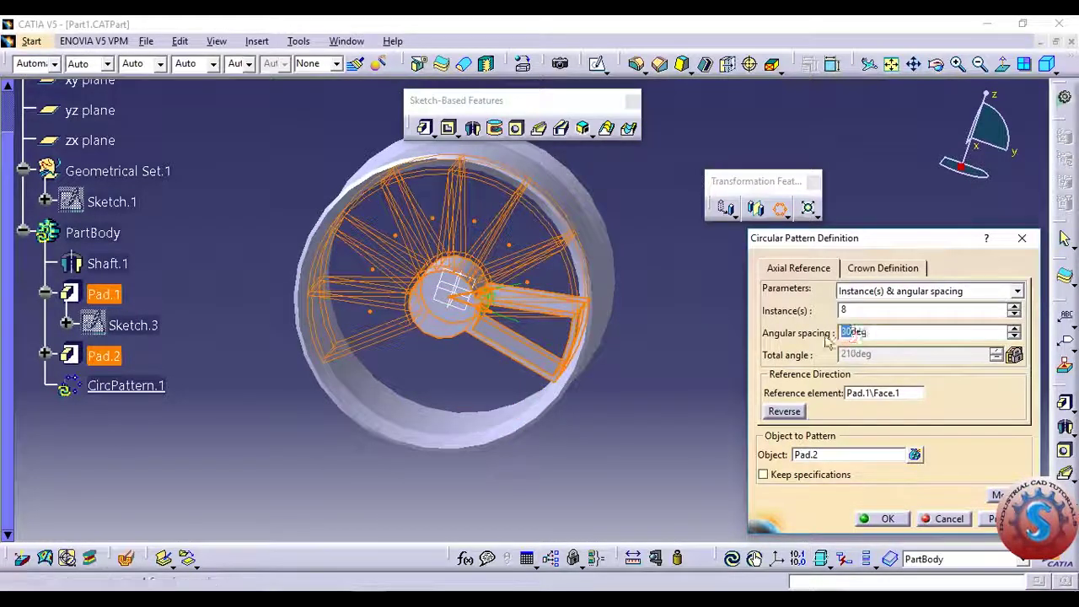
{"action": "type", "text": "45"}
{"action": "left_click", "coordinate": [684, 398]}
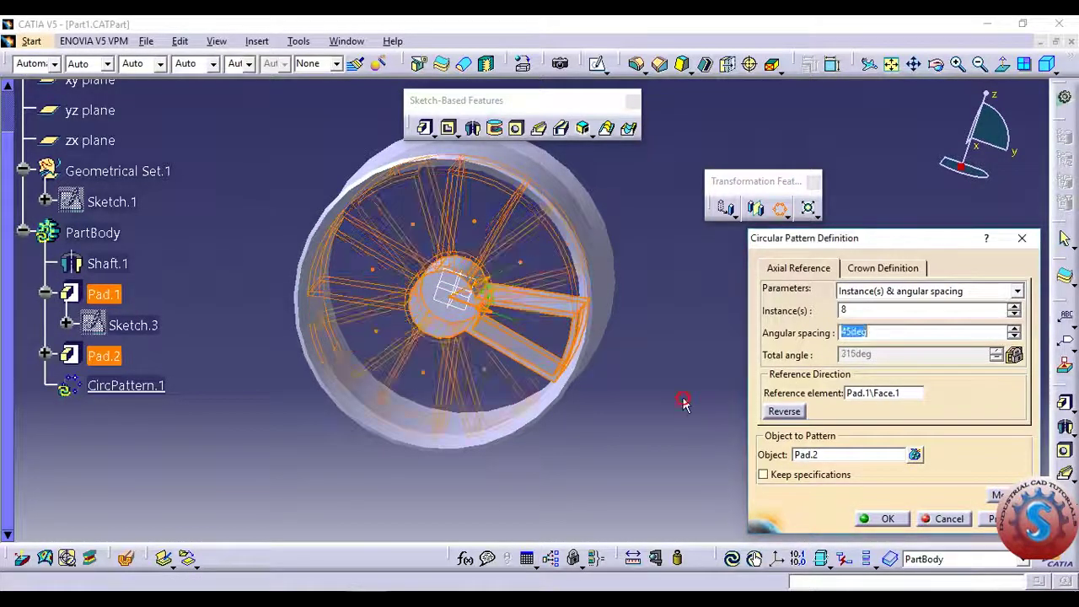
{"action": "middle_click_drag", "start_coordinate": [654, 401], "coordinate": [628, 393]}
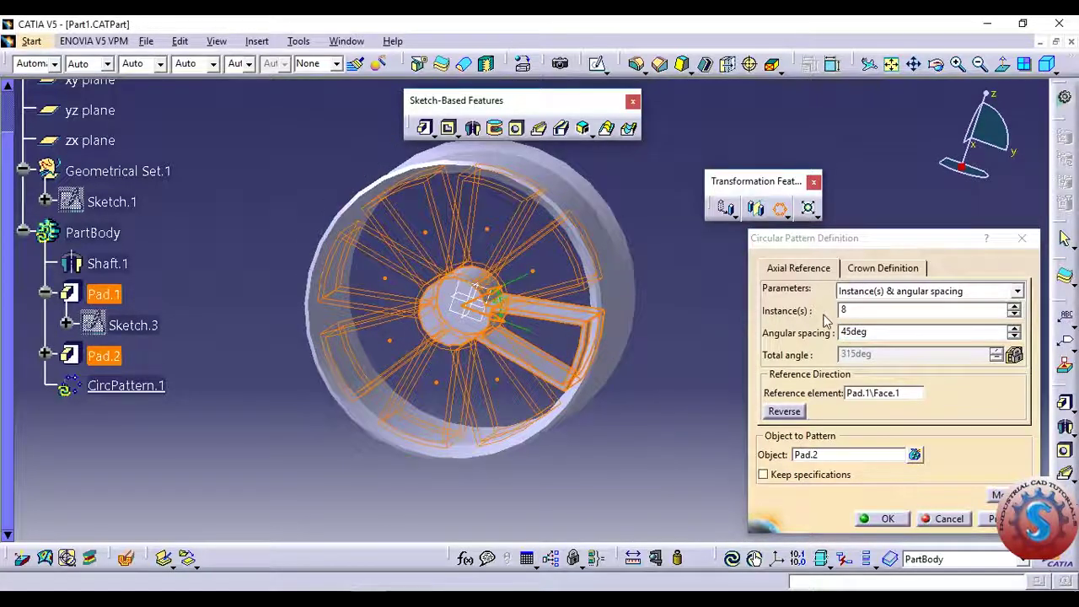
{"action": "double_click", "coordinate": [852, 331]}
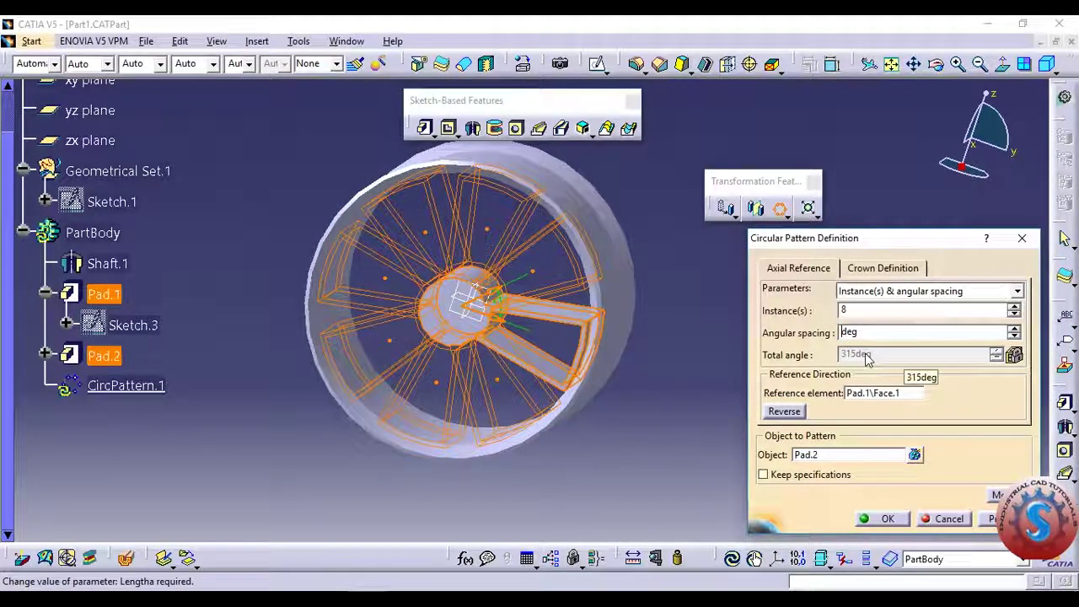
{"action": "type", "text": "30"}
{"action": "key", "text": "Return"}
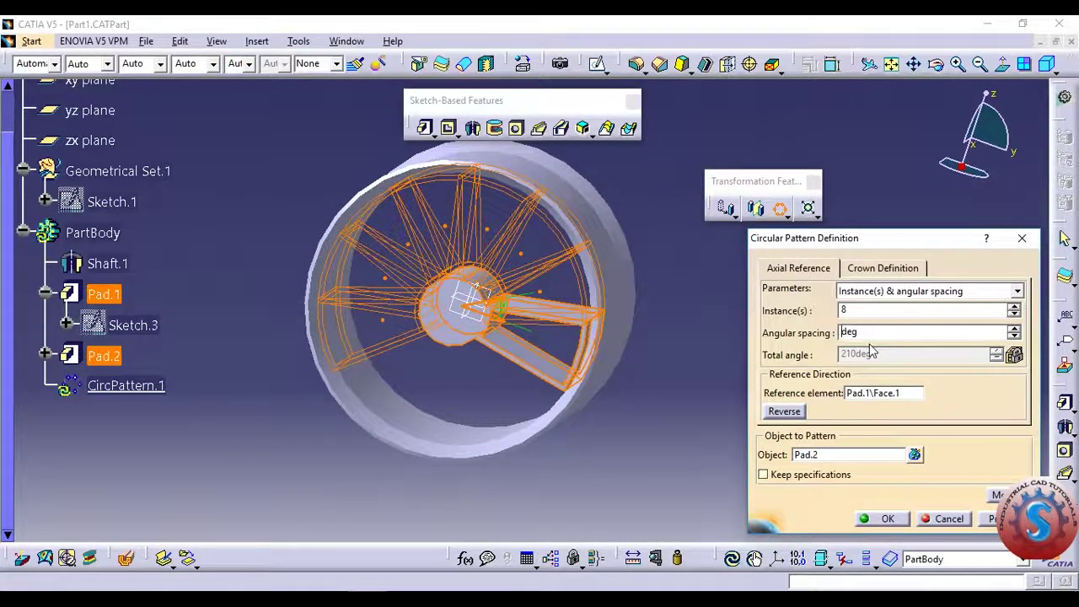
{"action": "type", "text": "60"}
{"action": "key", "text": "Return"}
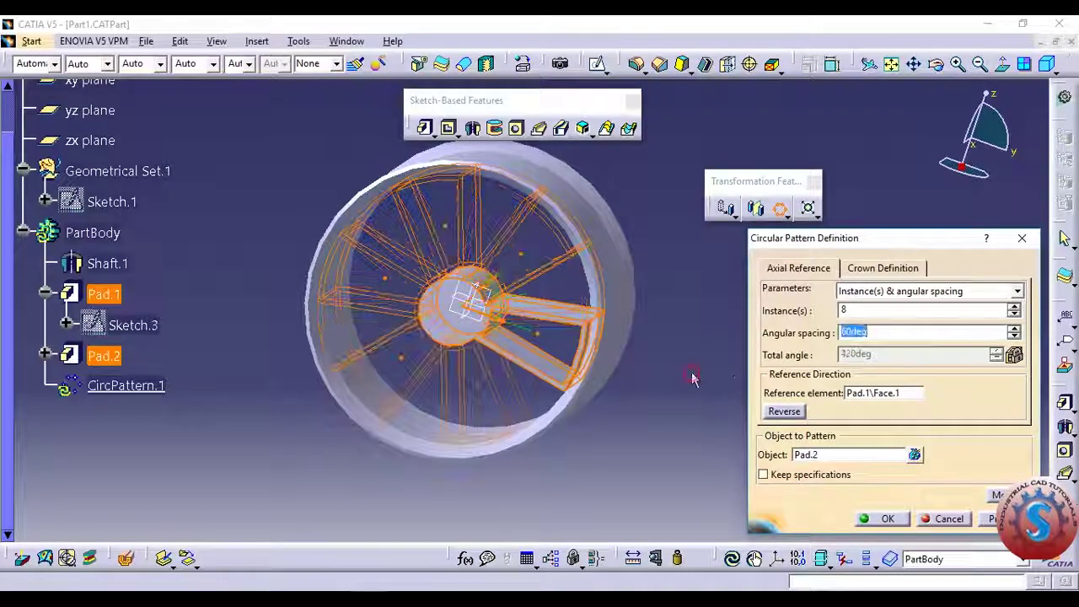
{"action": "mouse_move", "coordinate": [691, 375]}
{"action": "middle_mouse_down"}
{"action": "mouse_move", "coordinate": [630, 315]}
{"action": "mouse_move", "coordinate": [702, 312]}
{"action": "mouse_move", "coordinate": [448, 242]}
{"action": "mouse_move", "coordinate": [330, 388]}
{"action": "mouse_move", "coordinate": [402, 286]}
{"action": "middle_mouse_up"}
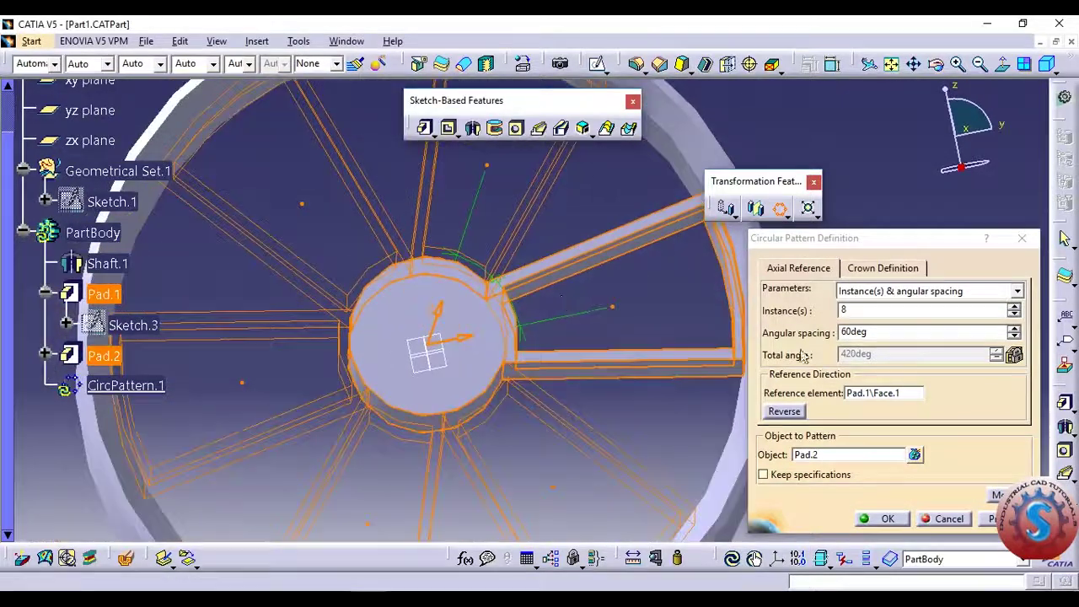
Step: Try 70deg and 65deg spacing, then return to 45deg and create CircPattern.1
{"action": "left_click_drag", "start_coordinate": [852, 335], "coordinate": [831, 336]}
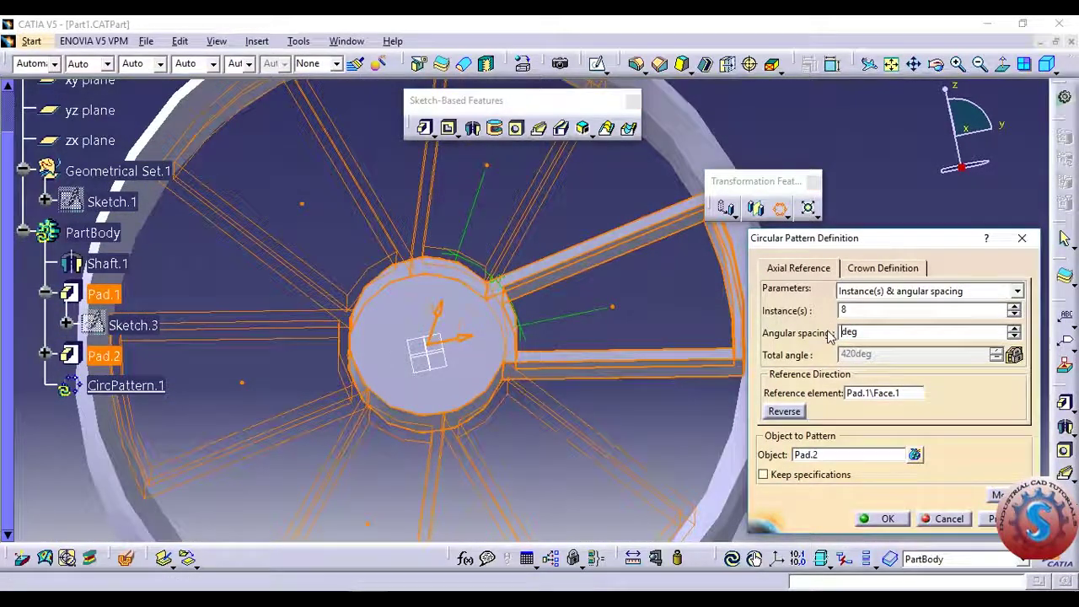
{"action": "type", "text": "70"}
{"action": "key", "text": "Return"}
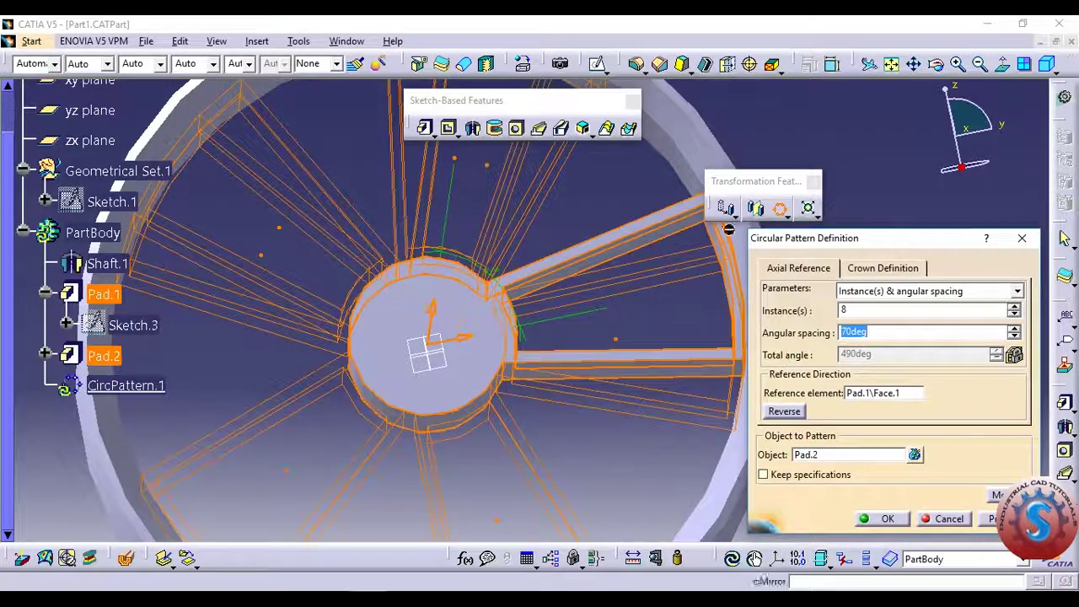
{"action": "middle_click_drag", "start_coordinate": [729, 230], "coordinate": [721, 228]}
{"action": "left_click_drag", "start_coordinate": [853, 335], "coordinate": [823, 335]}
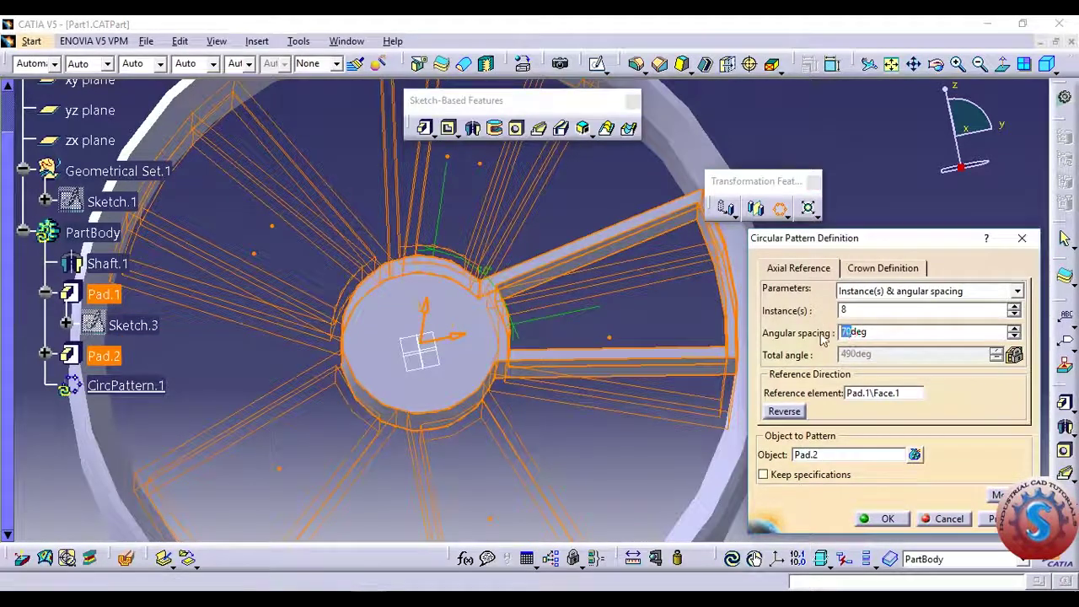
{"action": "type", "text": "65"}
{"action": "key", "text": "Return"}
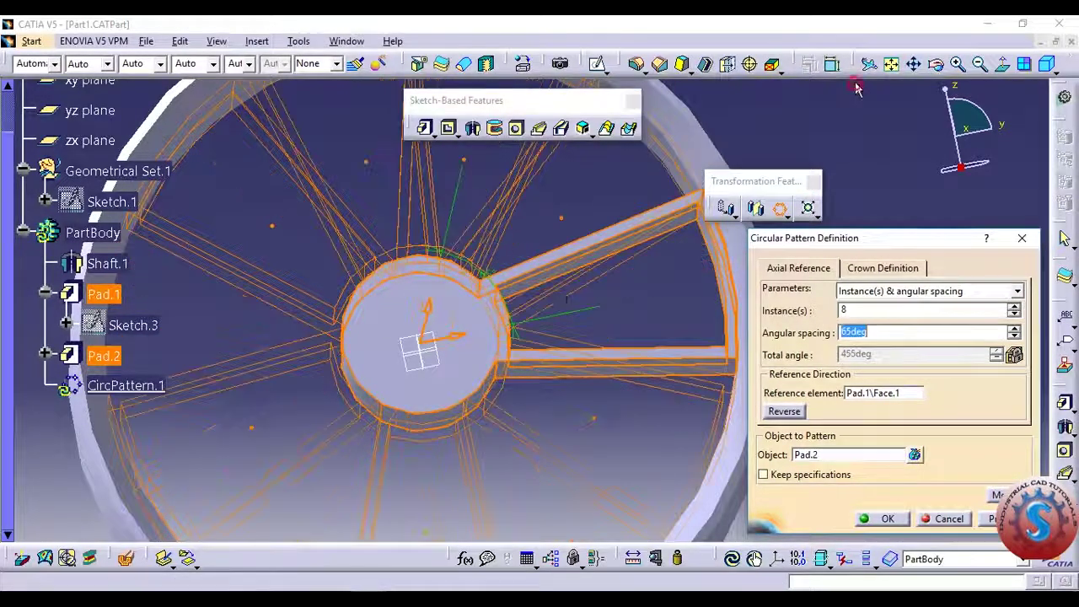
{"action": "mouse_move", "coordinate": [405, 294]}
{"action": "middle_mouse_down"}
{"action": "mouse_move", "coordinate": [373, 422]}
{"action": "mouse_move", "coordinate": [598, 349]}
{"action": "mouse_move", "coordinate": [686, 350]}
{"action": "middle_mouse_up"}
{"action": "left_click_drag", "start_coordinate": [854, 335], "coordinate": [834, 336]}
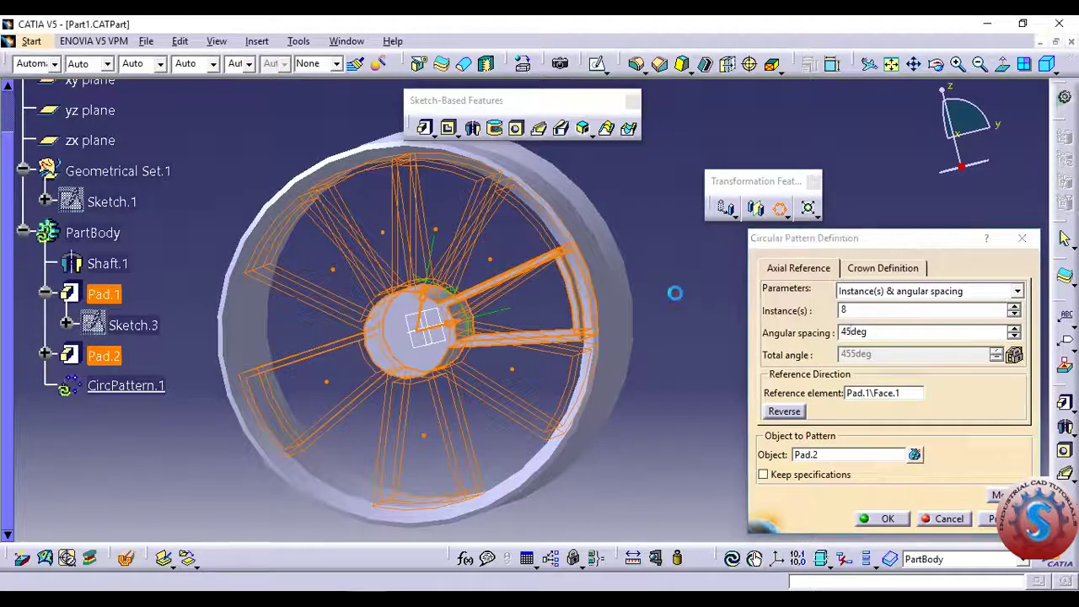
{"action": "key", "text": "Return"}
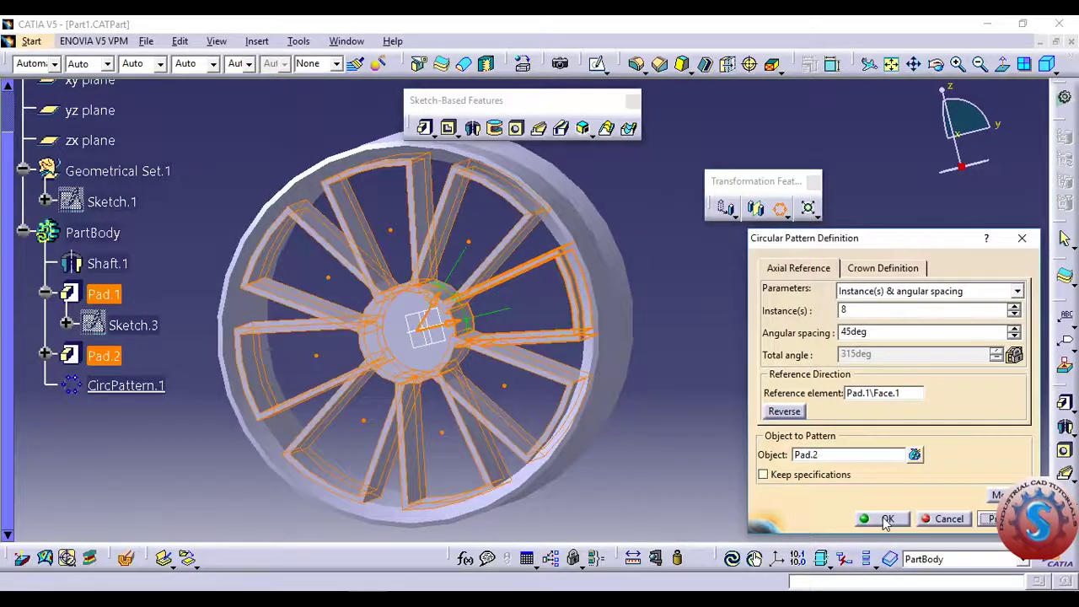
{"action": "left_click", "coordinate": [888, 519]}
{"action": "mouse_move", "coordinate": [544, 380]}
{"action": "middle_mouse_down"}
{"action": "mouse_move", "coordinate": [530, 388]}
{"action": "mouse_move", "coordinate": [583, 345]}
{"action": "mouse_move", "coordinate": [520, 414]}
{"action": "mouse_move", "coordinate": [569, 321]}
{"action": "mouse_move", "coordinate": [561, 391]}
{"action": "mouse_move", "coordinate": [579, 349]}
{"action": "mouse_move", "coordinate": [534, 282]}
{"action": "mouse_move", "coordinate": [550, 312]}
{"action": "mouse_move", "coordinate": [553, 372]}
{"action": "mouse_move", "coordinate": [321, 338]}
{"action": "mouse_move", "coordinate": [405, 258]}
{"action": "mouse_move", "coordinate": [436, 412]}
{"action": "mouse_move", "coordinate": [470, 354]}
{"action": "mouse_move", "coordinate": [427, 360]}
{"action": "mouse_move", "coordinate": [421, 434]}
{"action": "middle_mouse_up"}
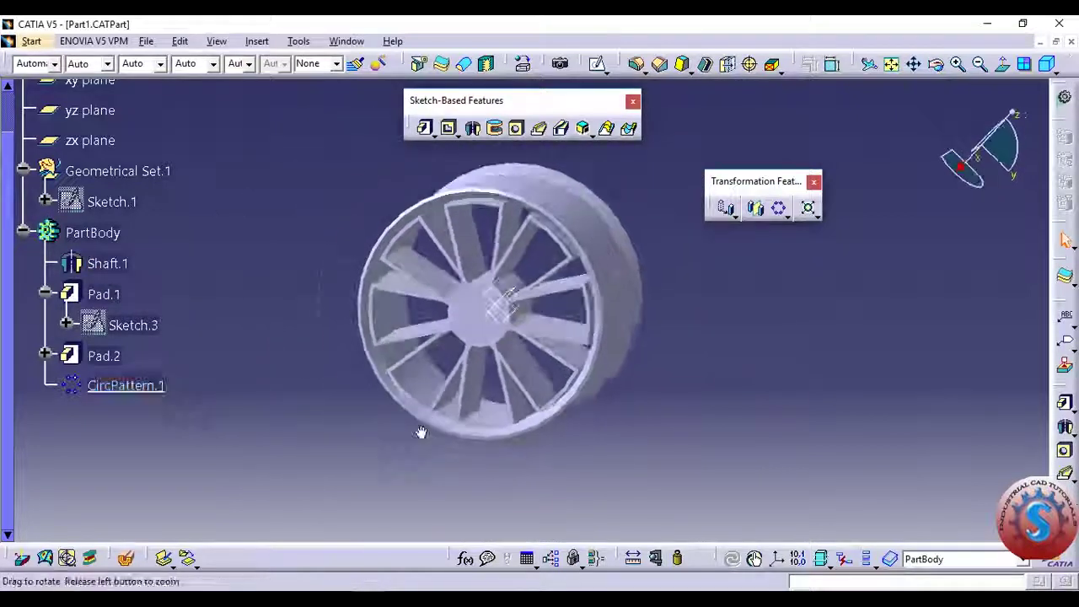
{"action": "mouse_move", "coordinate": [515, 294]}
{"action": "middle_mouse_down"}
{"action": "mouse_move", "coordinate": [517, 357]}
{"action": "mouse_move", "coordinate": [557, 263]}
{"action": "mouse_move", "coordinate": [552, 287]}
{"action": "mouse_move", "coordinate": [548, 234]}
{"action": "mouse_move", "coordinate": [445, 369]}
{"action": "mouse_move", "coordinate": [495, 309]}
{"action": "mouse_move", "coordinate": [506, 320]}
{"action": "mouse_move", "coordinate": [549, 296]}
{"action": "mouse_move", "coordinate": [498, 319]}
{"action": "mouse_move", "coordinate": [506, 396]}
{"action": "mouse_move", "coordinate": [441, 330]}
{"action": "mouse_move", "coordinate": [403, 379]}
{"action": "mouse_move", "coordinate": [346, 369]}
{"action": "mouse_move", "coordinate": [644, 328]}
{"action": "mouse_move", "coordinate": [396, 387]}
{"action": "mouse_move", "coordinate": [385, 362]}
{"action": "mouse_move", "coordinate": [489, 385]}
{"action": "middle_mouse_up"}
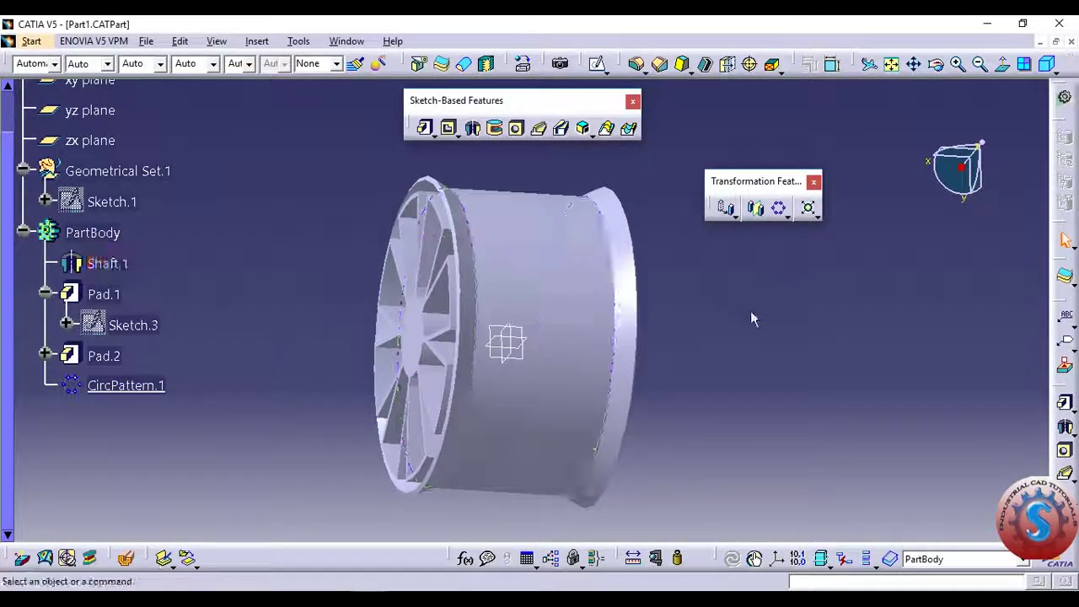
{"action": "mouse_move", "coordinate": [567, 308]}
{"action": "middle_mouse_down"}
{"action": "mouse_move", "coordinate": [694, 320]}
{"action": "mouse_move", "coordinate": [665, 361]}
{"action": "mouse_move", "coordinate": [658, 349]}
{"action": "mouse_move", "coordinate": [647, 380]}
{"action": "mouse_move", "coordinate": [653, 358]}
{"action": "middle_mouse_up"}
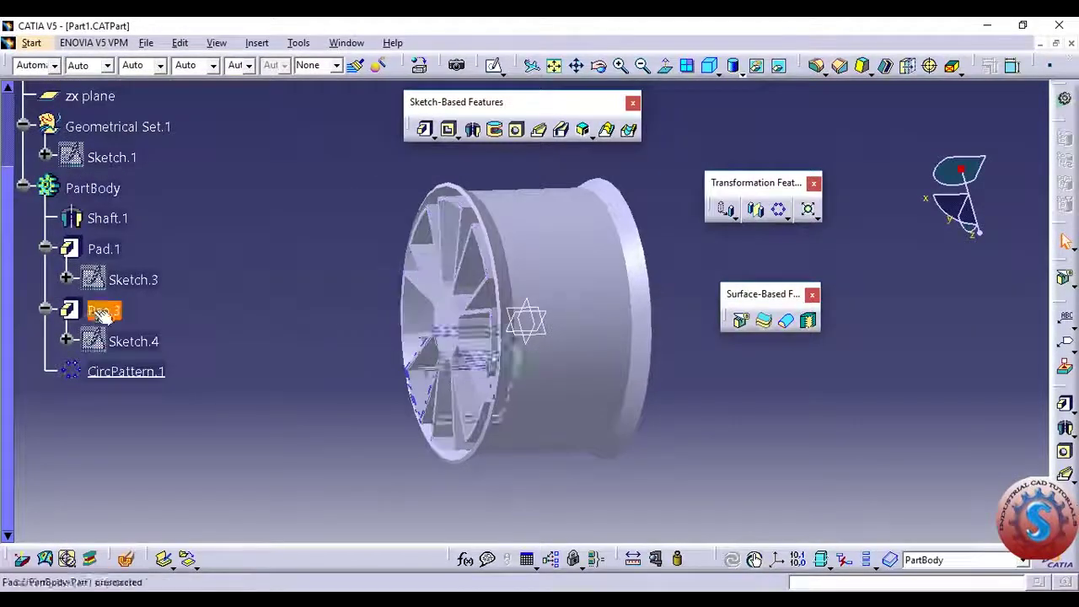
Step: Lengthen the hub Pad.1 to 40 mm, previewing and orbiting to check it
{"action": "double_click", "coordinate": [104, 249]}
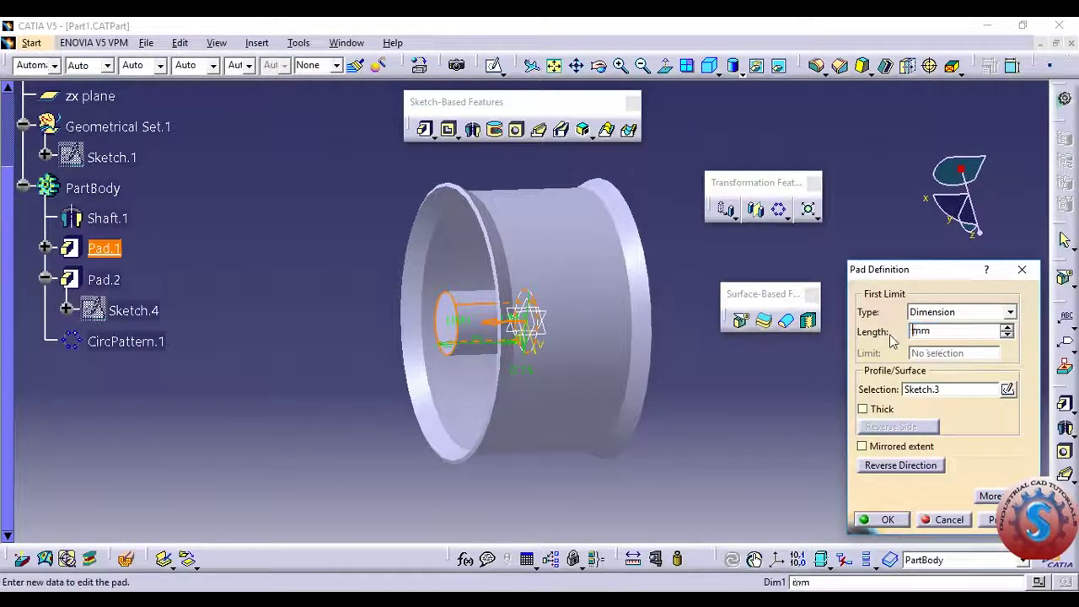
{"action": "type", "text": "40"}
{"action": "left_click", "coordinate": [757, 420]}
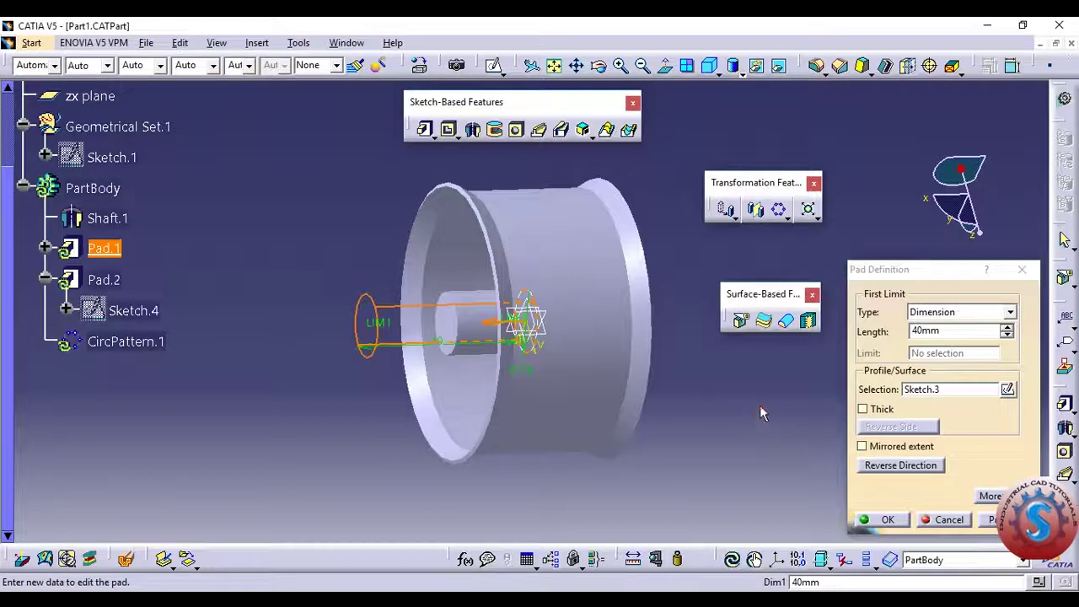
{"action": "left_click", "coordinate": [922, 332]}
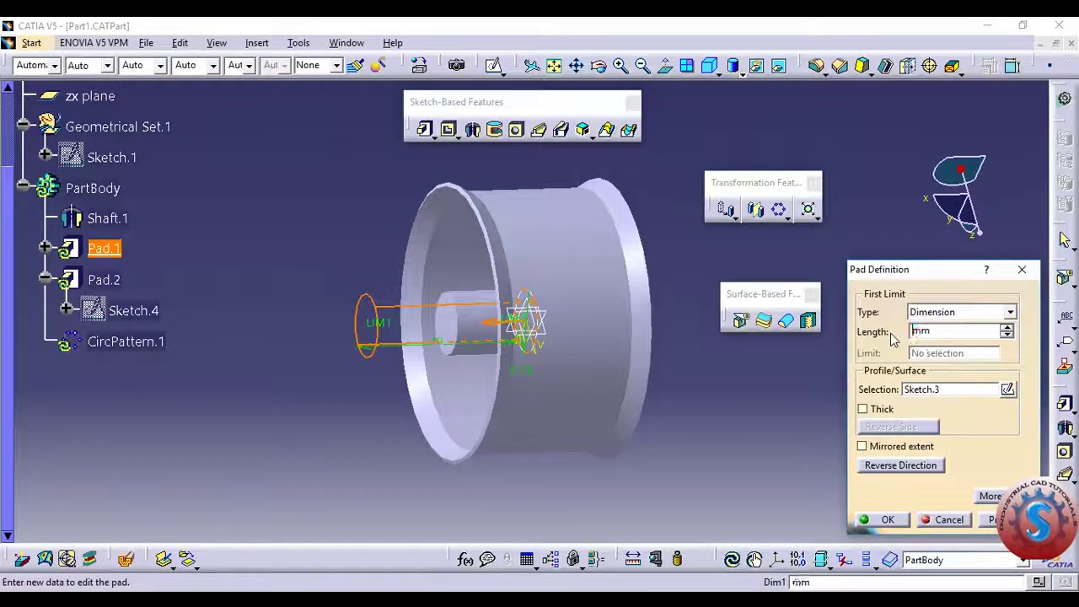
{"action": "middle_click_drag", "start_coordinate": [785, 396], "coordinate": [709, 405]}
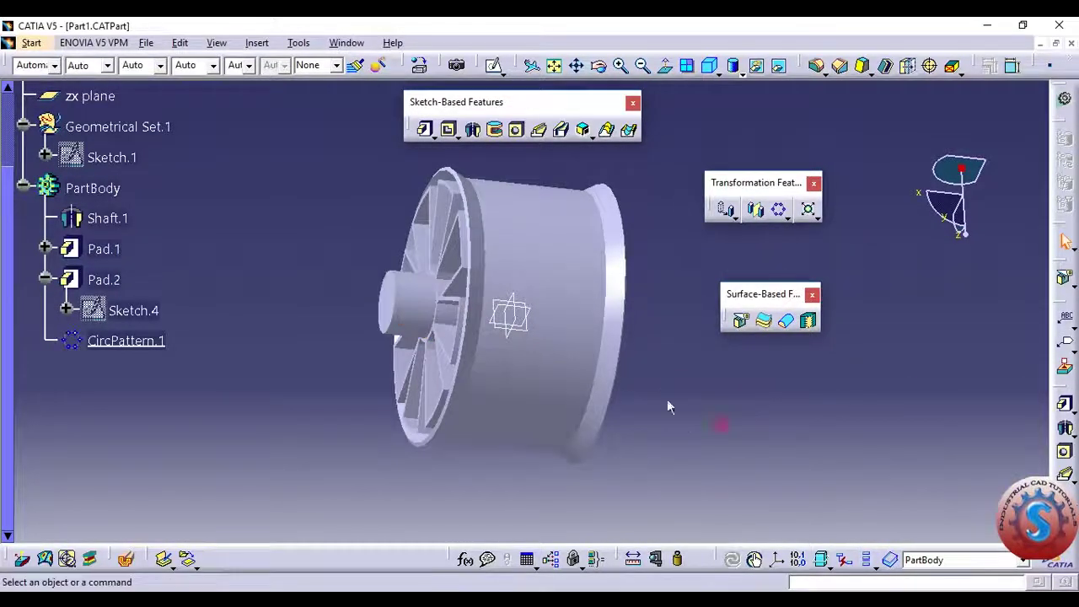
{"action": "middle_click_drag", "start_coordinate": [670, 405], "coordinate": [414, 366]}
Step: Change the blade Pad.2's first limit length to 30 mm, preview, and confirm
{"action": "double_click", "coordinate": [109, 249]}
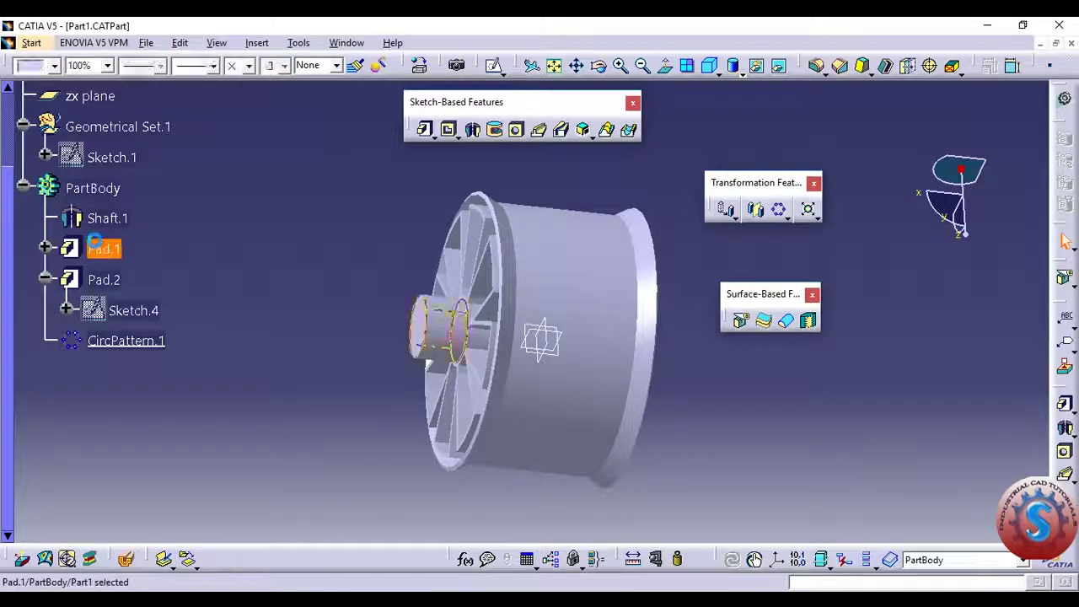
{"action": "left_click", "coordinate": [1023, 270]}
{"action": "double_click", "coordinate": [105, 311]}
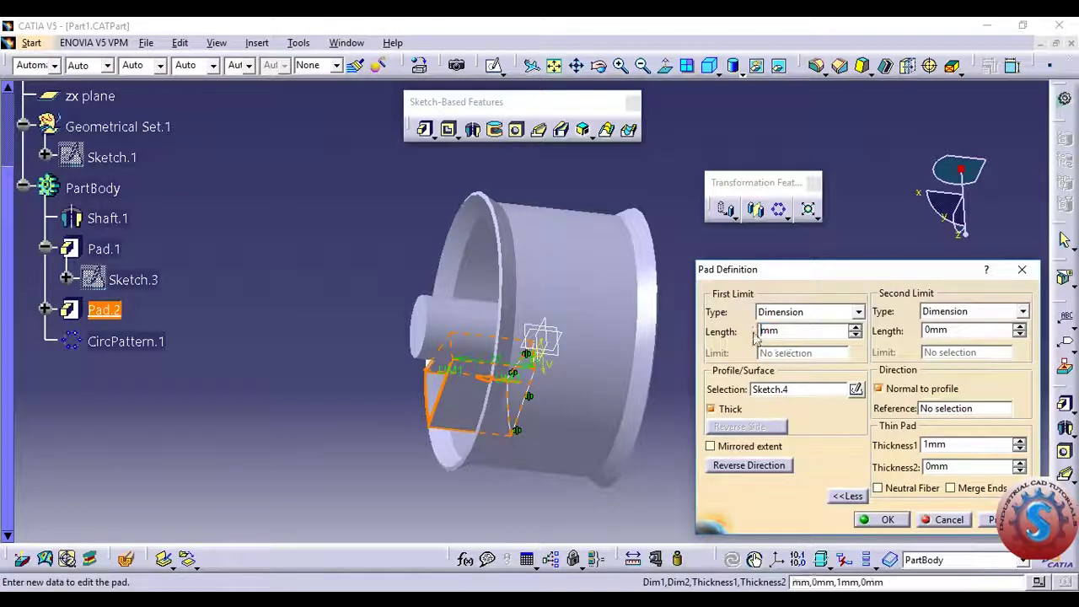
{"action": "type", "text": "30"}
{"action": "left_click", "coordinate": [1000, 520]}
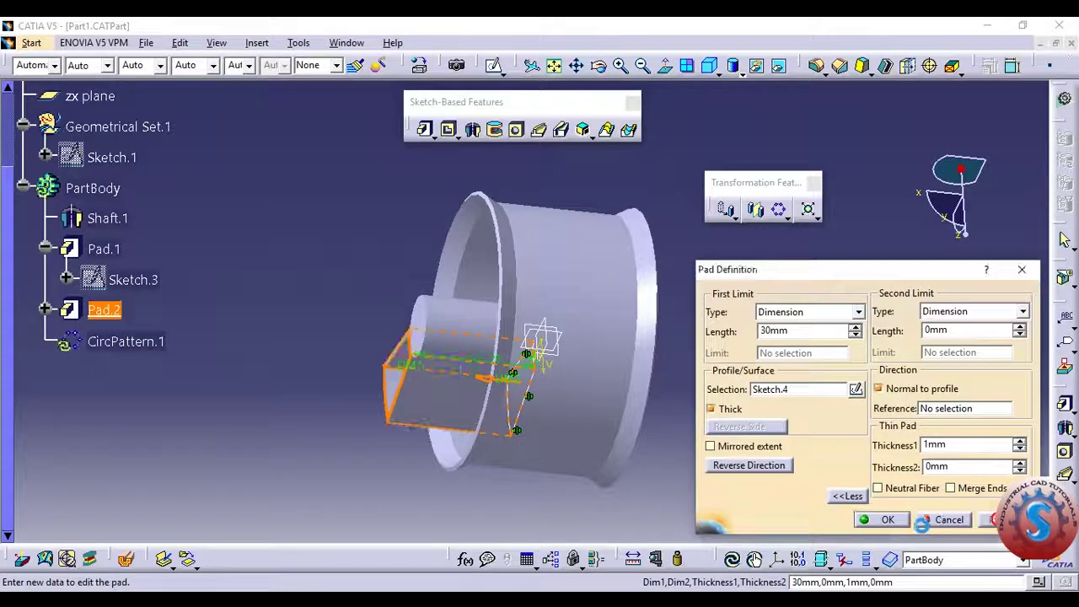
{"action": "left_click", "coordinate": [888, 519]}
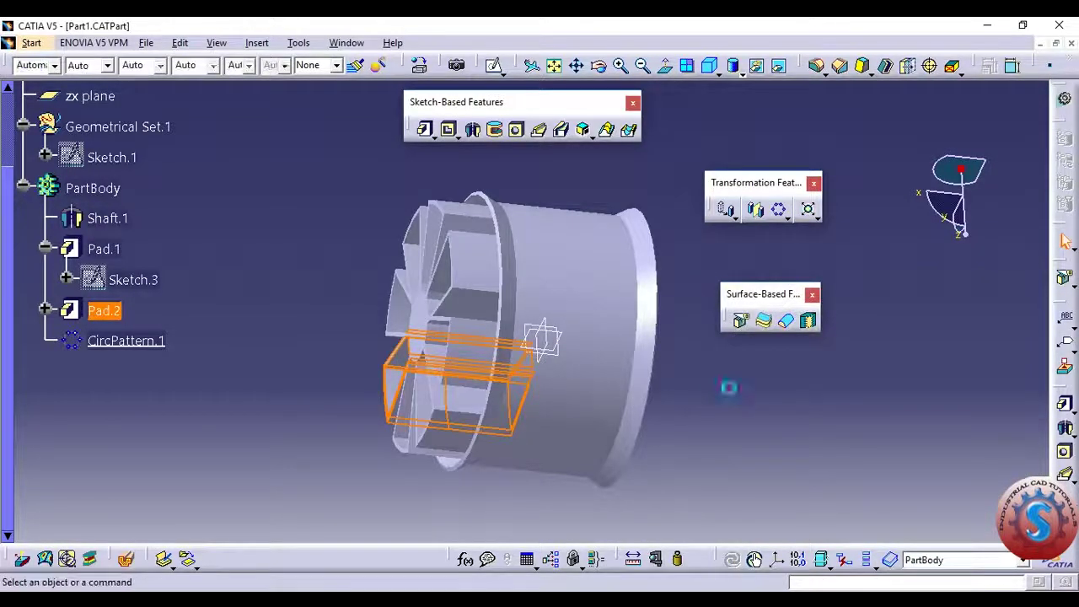
Step: Scroll the tree to the zx plane and start Sketch.6 on it
{"action": "mouse_move", "coordinate": [709, 363]}
{"action": "middle_mouse_down"}
{"action": "mouse_move", "coordinate": [658, 293]}
{"action": "mouse_move", "coordinate": [616, 298]}
{"action": "mouse_move", "coordinate": [634, 304]}
{"action": "middle_mouse_up"}
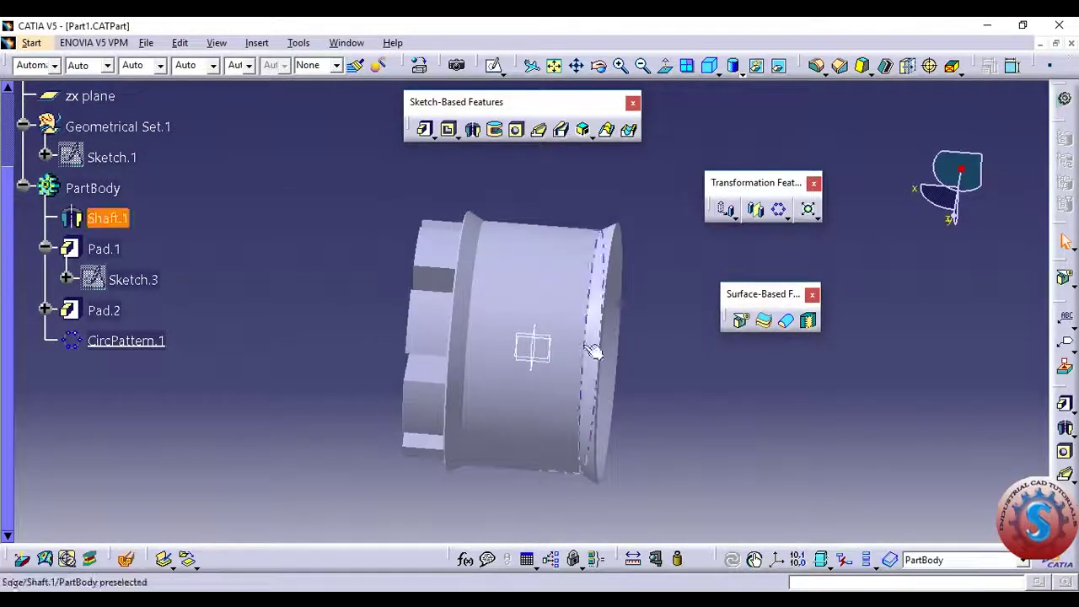
{"action": "scroll", "coordinate": [3, 177], "scroll_direction": "up", "scroll_amount": 1}
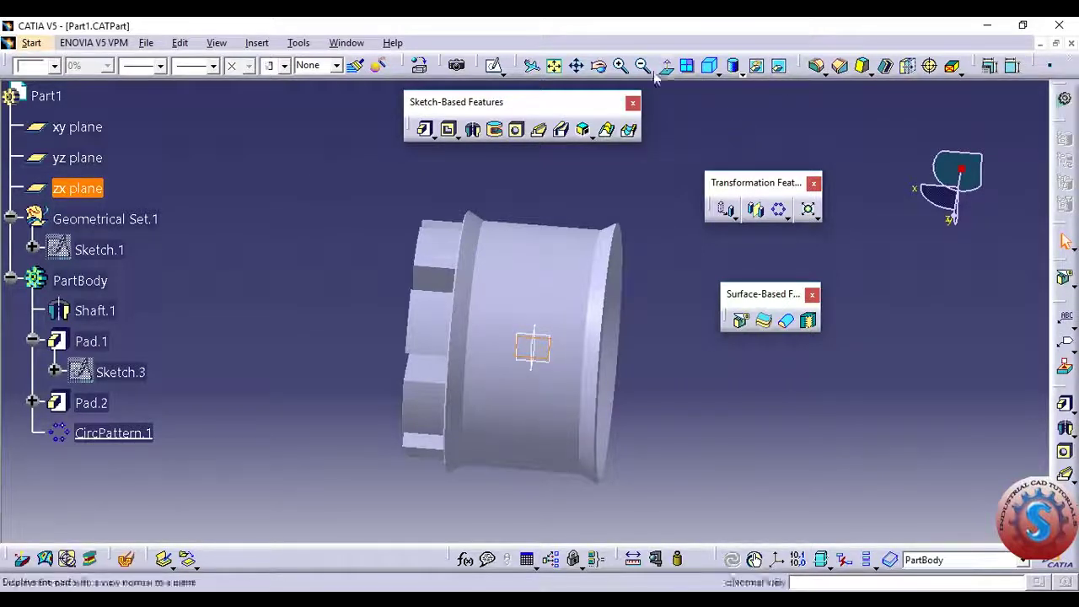
{"action": "left_click_drag", "start_coordinate": [482, 65], "coordinate": [877, 135]}
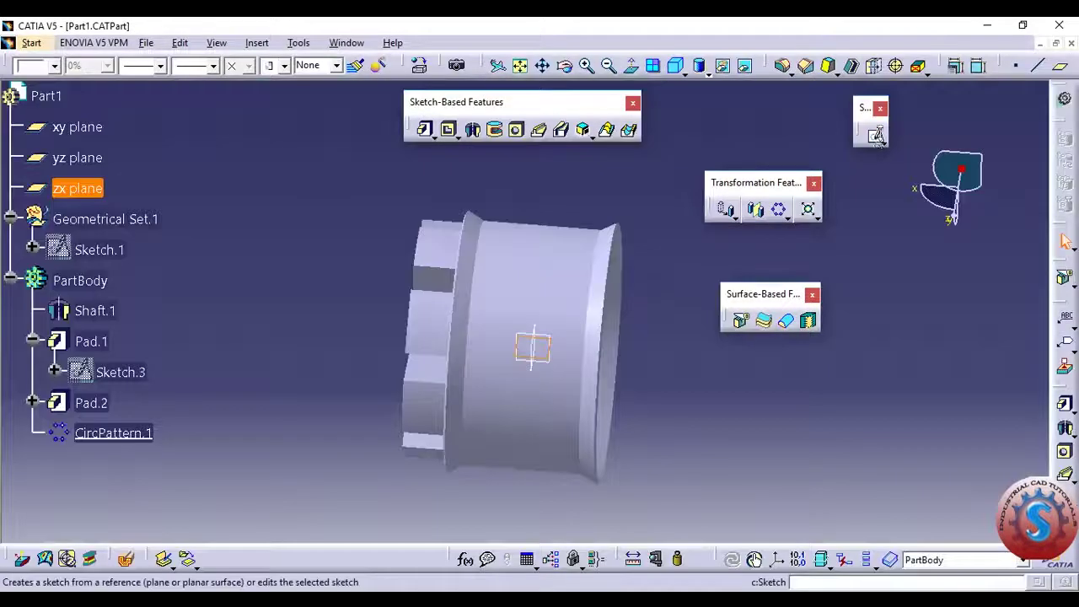
{"action": "left_click", "coordinate": [877, 135]}
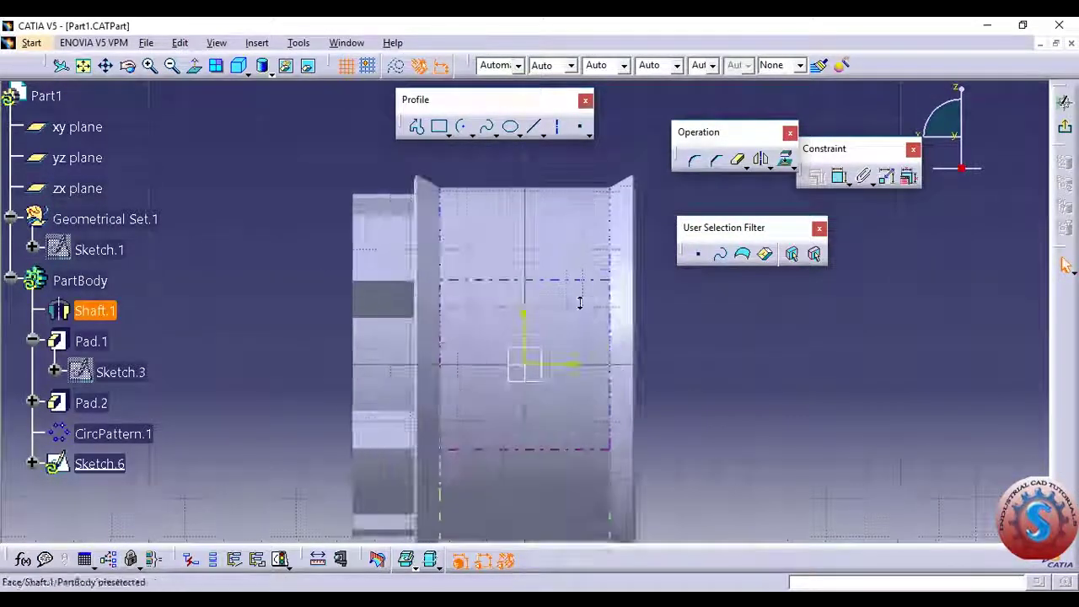
Step: Draw a trial profile line above the blade edge, save, then delete it
{"action": "left_click", "coordinate": [448, 132]}
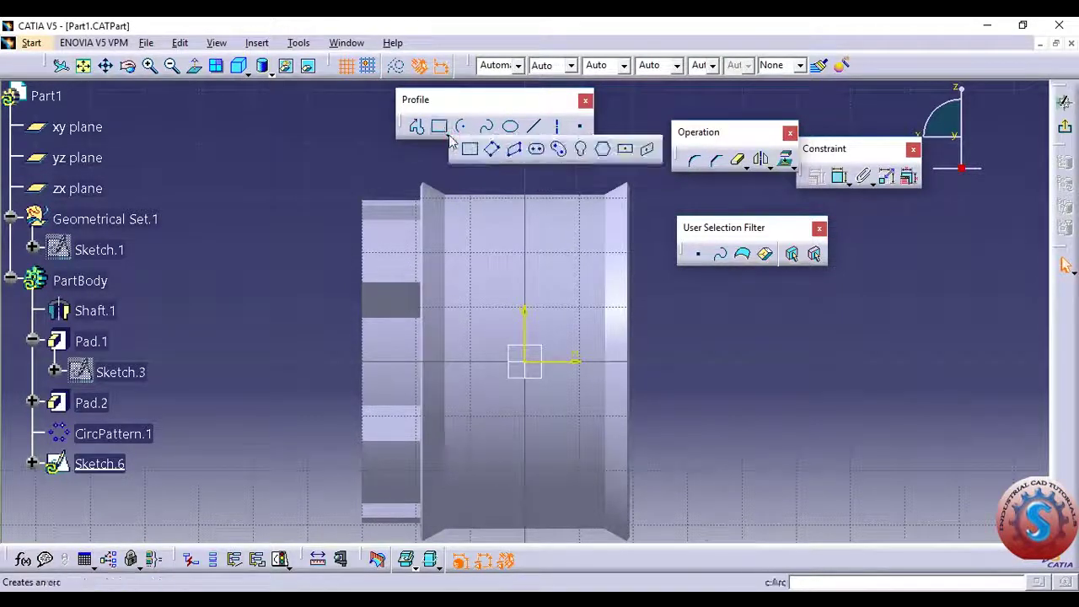
{"action": "left_click", "coordinate": [421, 131]}
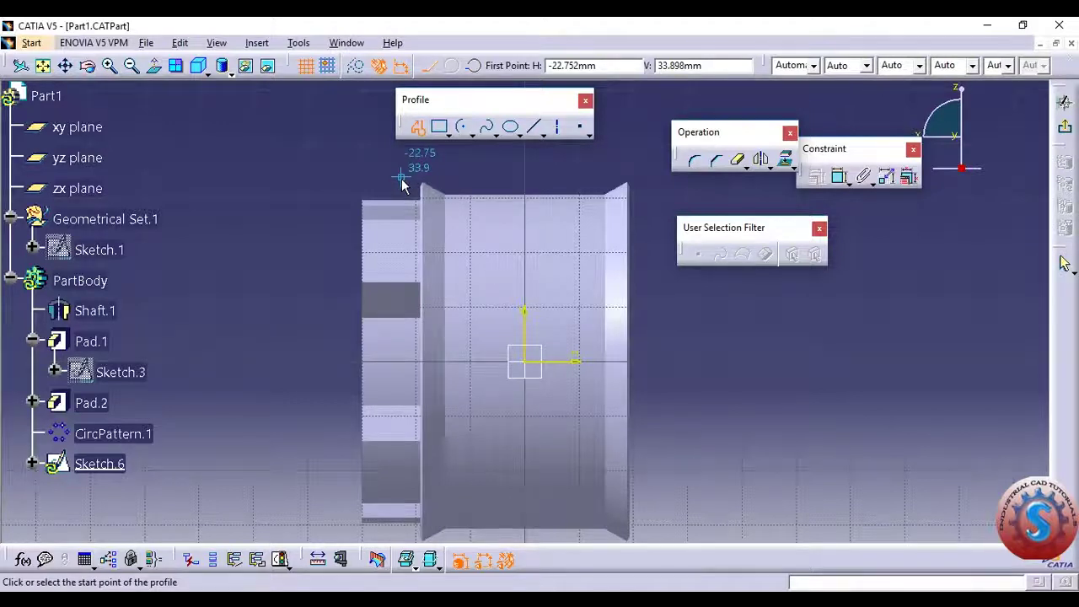
{"action": "left_click", "coordinate": [402, 178]}
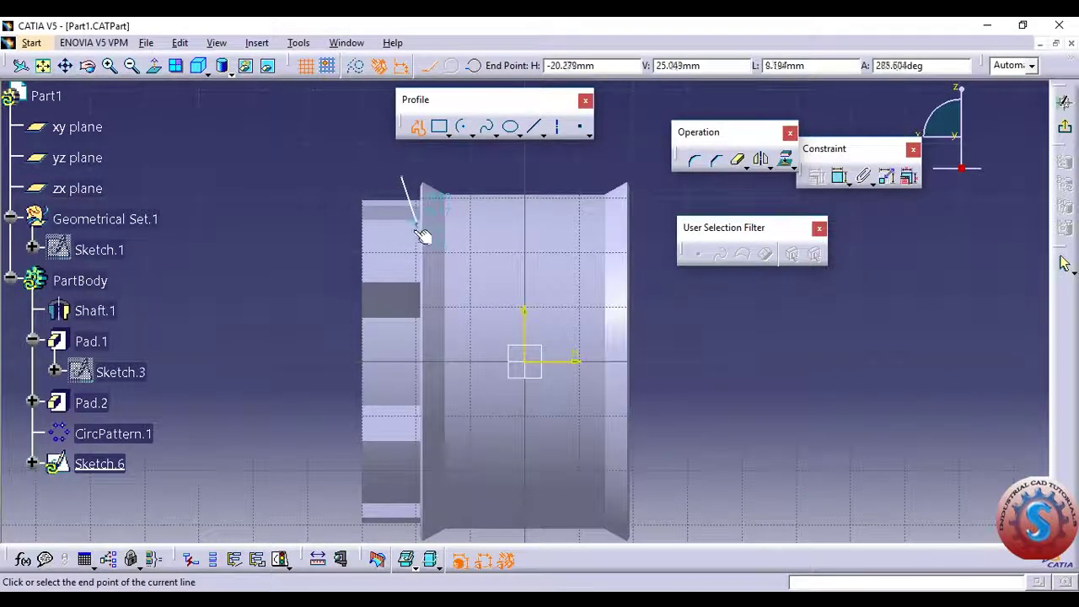
{"action": "left_click", "coordinate": [412, 258]}
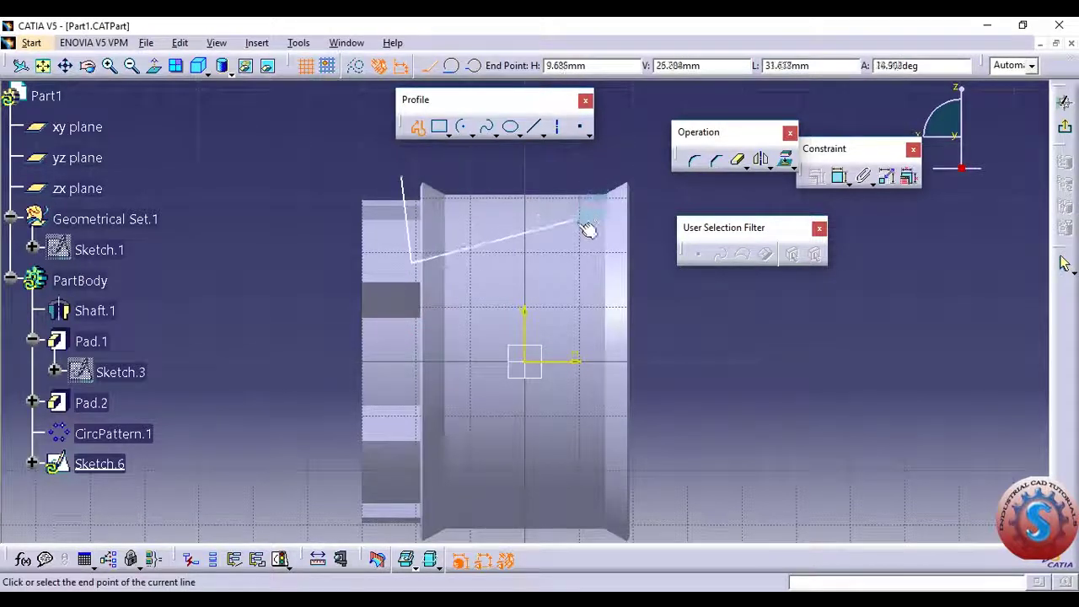
{"action": "key", "text": "ctrl+s"}
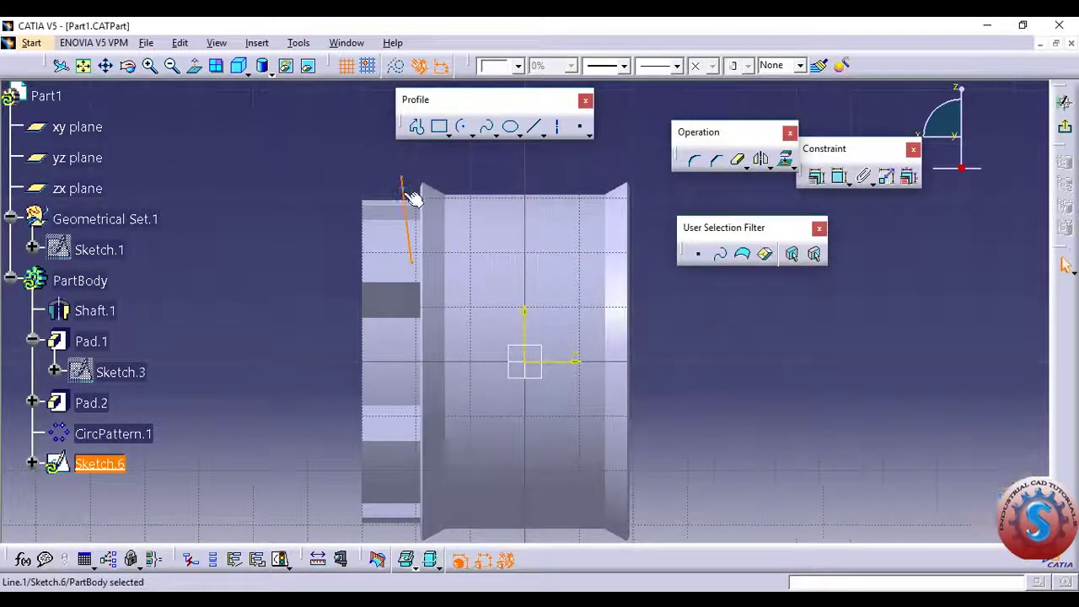
{"action": "key", "text": "Delete"}
{"action": "left_click", "coordinate": [462, 127]}
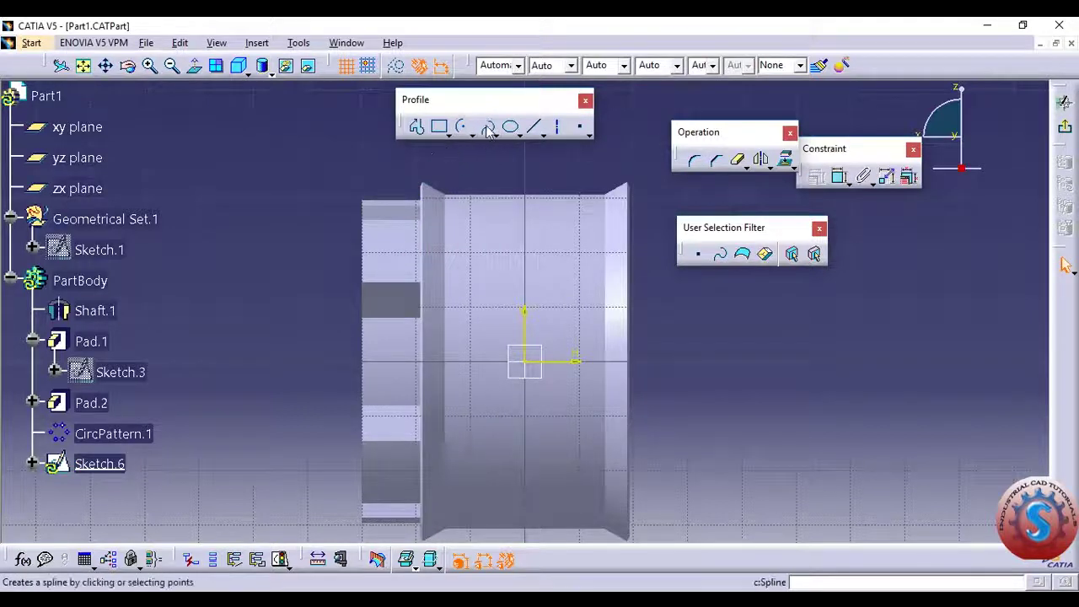
Step: Draw a spline running down beside the blade edge and save the part
{"action": "left_click", "coordinate": [488, 126]}
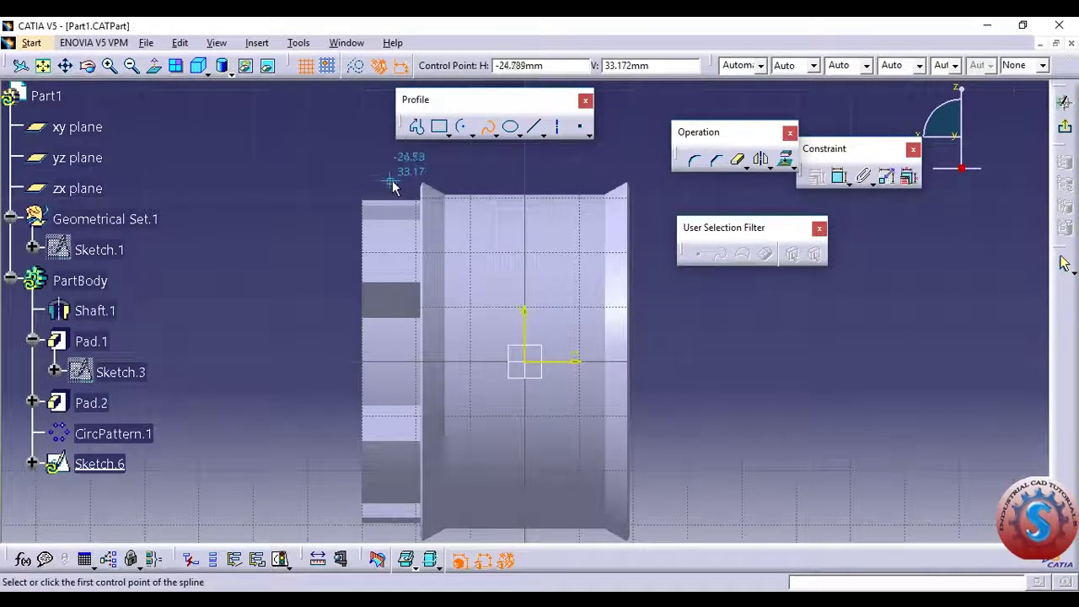
{"action": "left_click", "coordinate": [402, 183]}
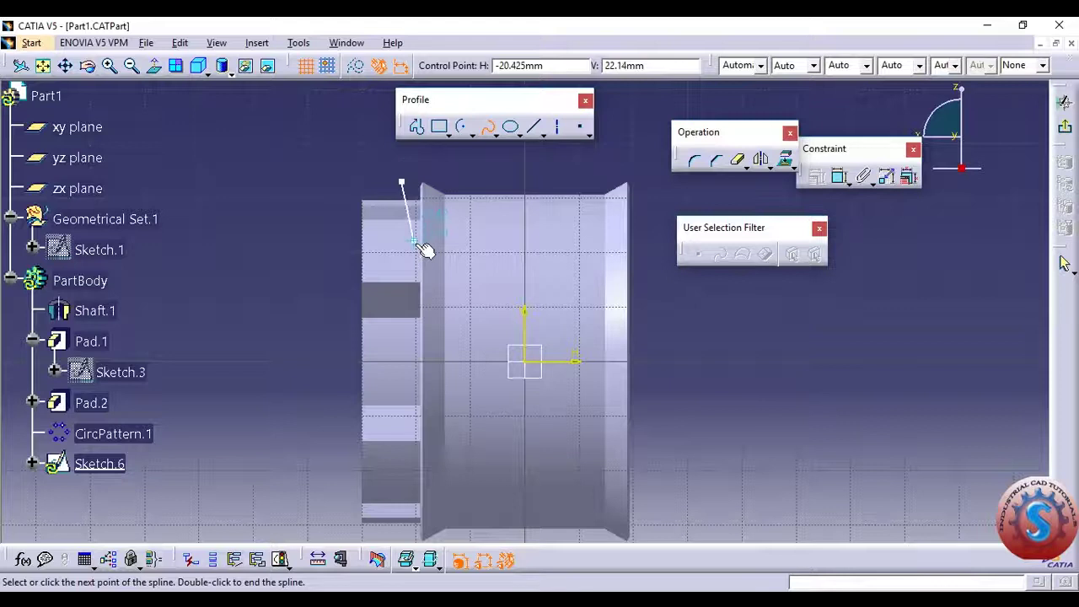
{"action": "left_click", "coordinate": [405, 328]}
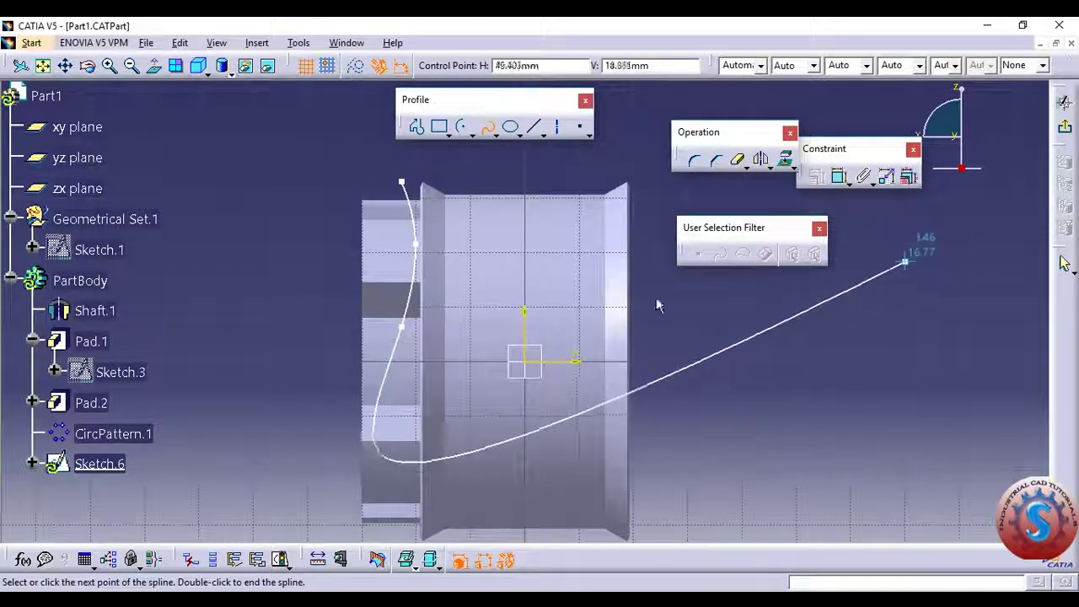
{"action": "key", "text": "ctrl+s"}
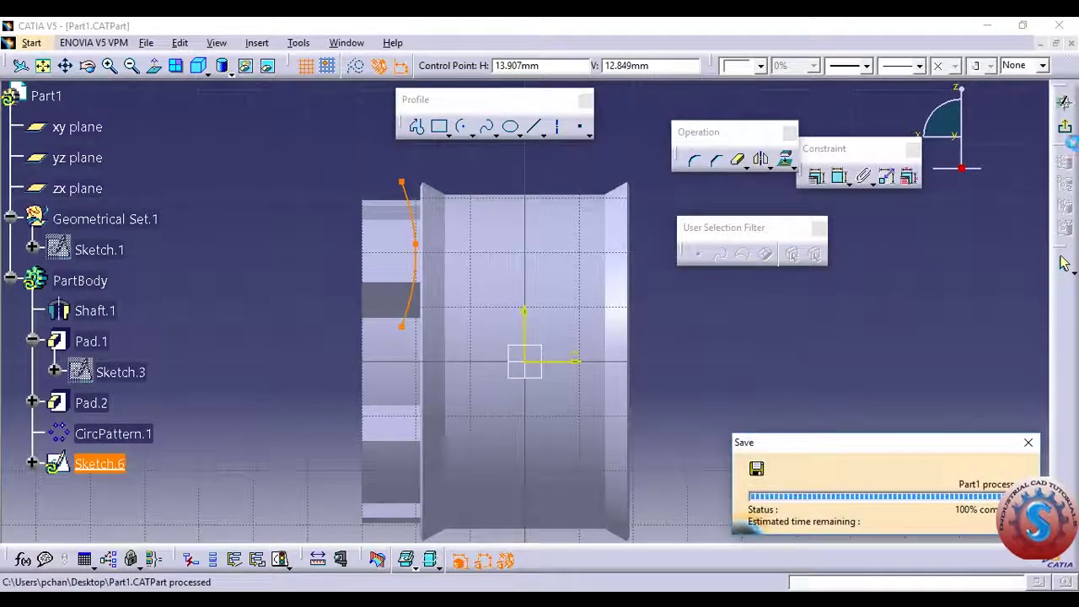
Step: Leave the sketch and switch to Wireframe and Surface Design to revolve Sketch.6
{"action": "left_click", "coordinate": [1068, 139]}
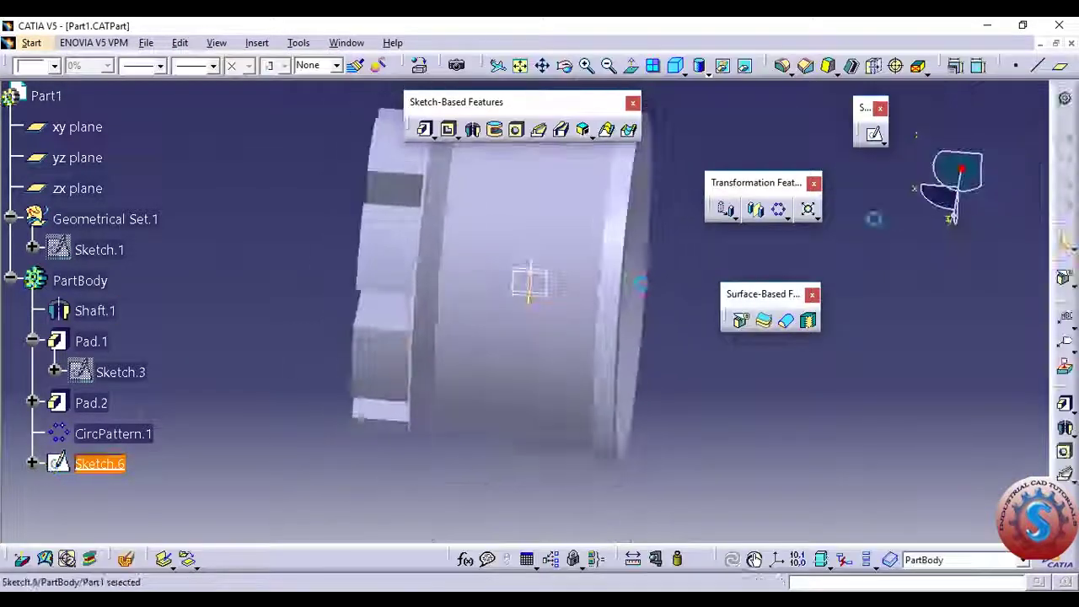
{"action": "mouse_move", "coordinate": [549, 315]}
{"action": "middle_mouse_down"}
{"action": "mouse_move", "coordinate": [648, 275]}
{"action": "mouse_move", "coordinate": [713, 284]}
{"action": "middle_mouse_up"}
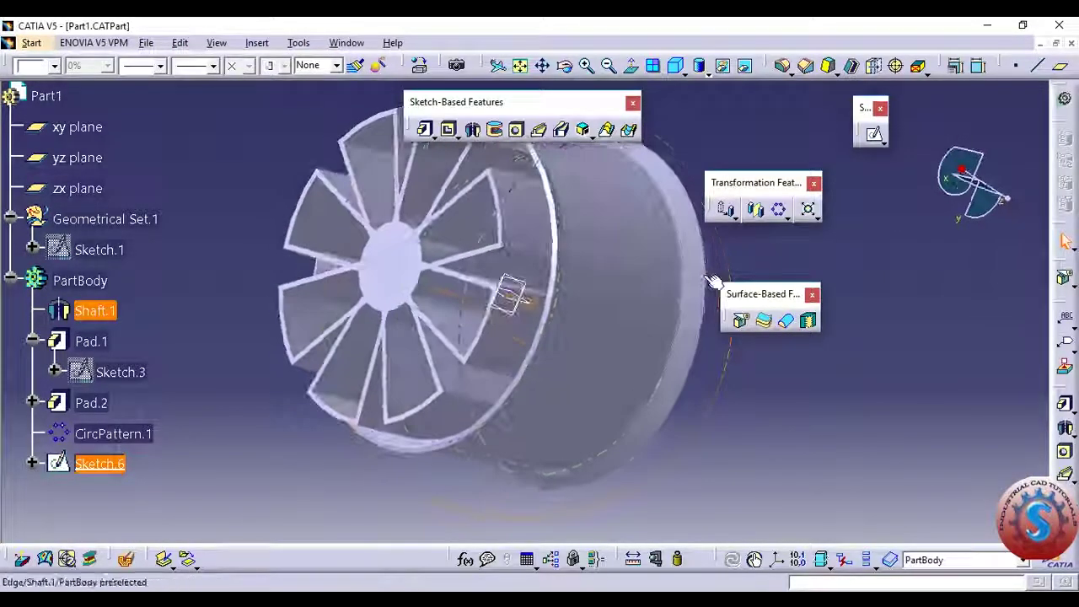
{"action": "left_click", "coordinate": [33, 43]}
{"action": "mouse_move", "coordinate": [80, 106]}
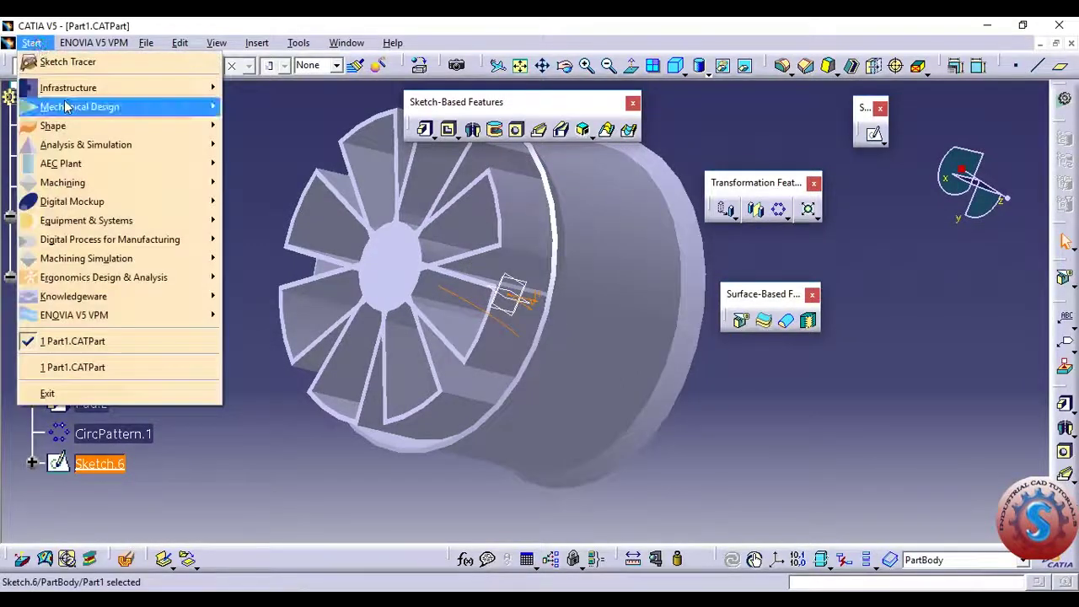
{"action": "left_click", "coordinate": [354, 411]}
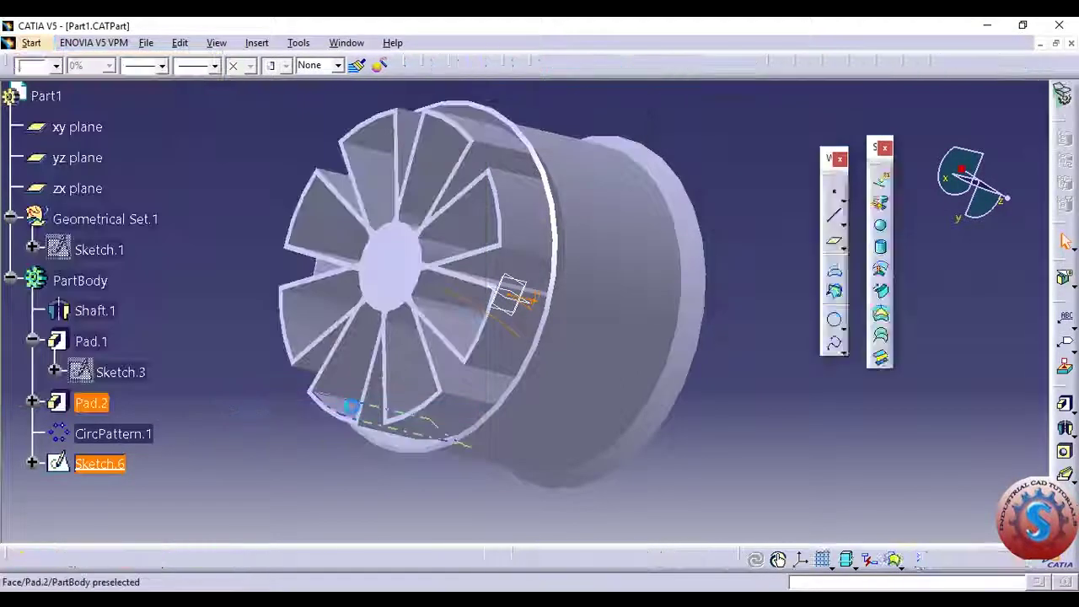
{"action": "left_click", "coordinate": [880, 202]}
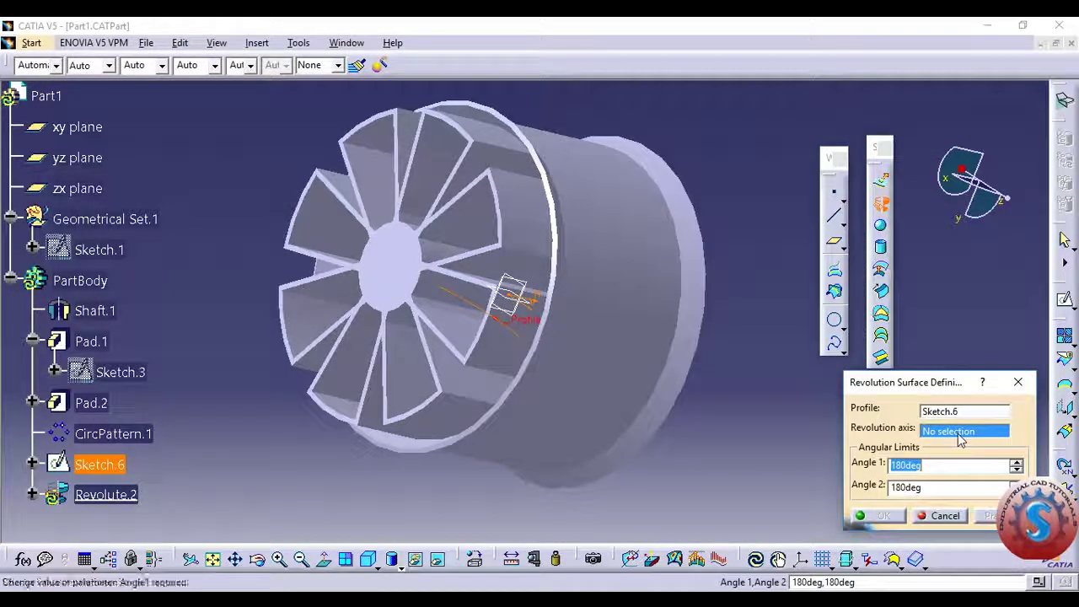
Step: Revolve Sketch.6 180deg each way about the horizontal direction as Revolute.2
{"action": "middle_click_drag", "start_coordinate": [542, 329], "coordinate": [403, 354]}
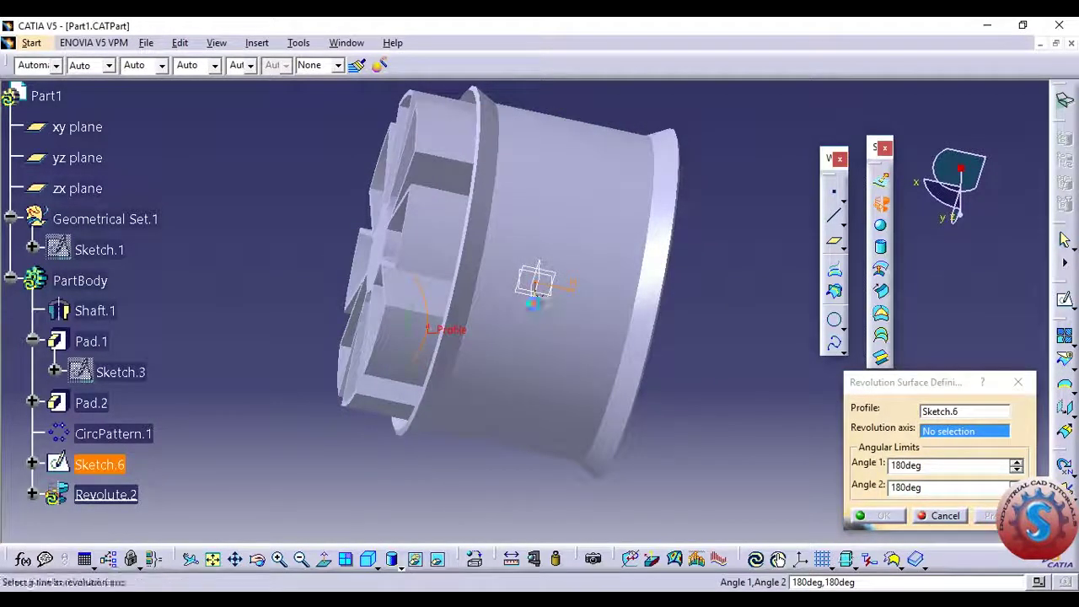
{"action": "left_click", "coordinate": [537, 307]}
{"action": "left_click", "coordinate": [571, 293]}
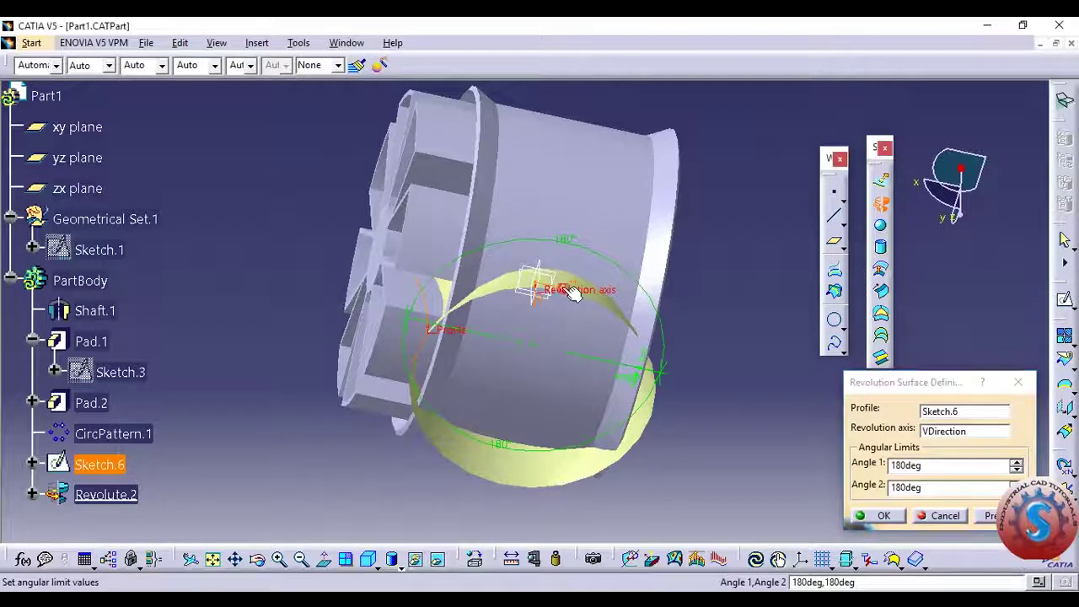
{"action": "left_click", "coordinate": [948, 438]}
{"action": "mouse_move", "coordinate": [595, 299]}
{"action": "middle_mouse_down"}
{"action": "mouse_move", "coordinate": [562, 349]}
{"action": "mouse_move", "coordinate": [569, 307]}
{"action": "mouse_move", "coordinate": [445, 272]}
{"action": "mouse_move", "coordinate": [448, 305]}
{"action": "mouse_move", "coordinate": [514, 324]}
{"action": "middle_mouse_up"}
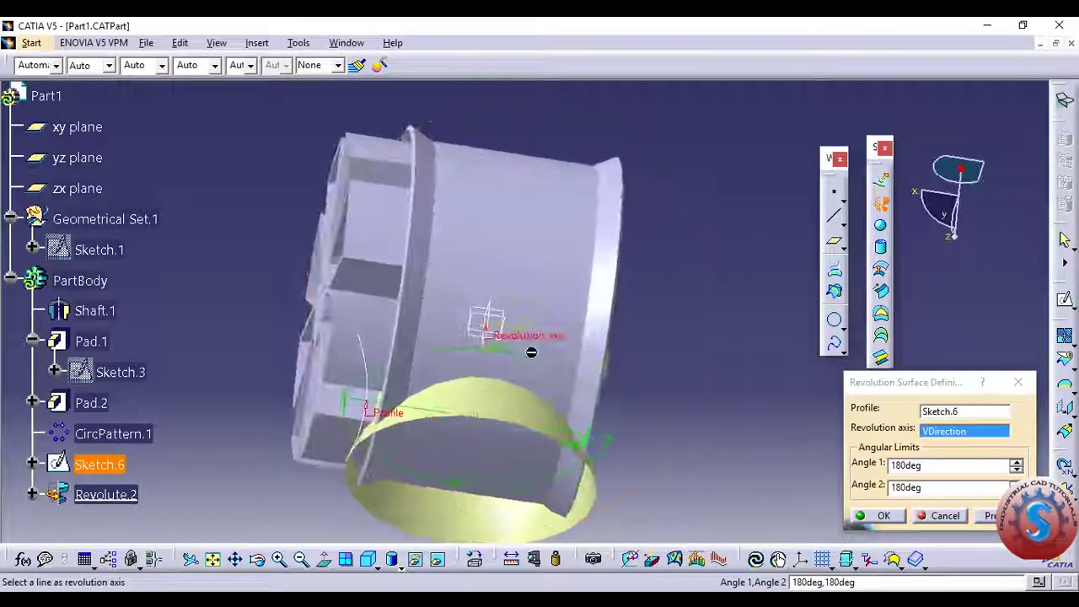
{"action": "left_click", "coordinate": [506, 332]}
{"action": "mouse_move", "coordinate": [583, 311]}
{"action": "middle_mouse_down"}
{"action": "mouse_move", "coordinate": [742, 381]}
{"action": "mouse_move", "coordinate": [718, 289]}
{"action": "mouse_move", "coordinate": [699, 326]}
{"action": "mouse_move", "coordinate": [544, 380]}
{"action": "mouse_move", "coordinate": [549, 309]}
{"action": "mouse_move", "coordinate": [605, 196]}
{"action": "mouse_move", "coordinate": [614, 145]}
{"action": "mouse_move", "coordinate": [571, 293]}
{"action": "middle_mouse_up"}
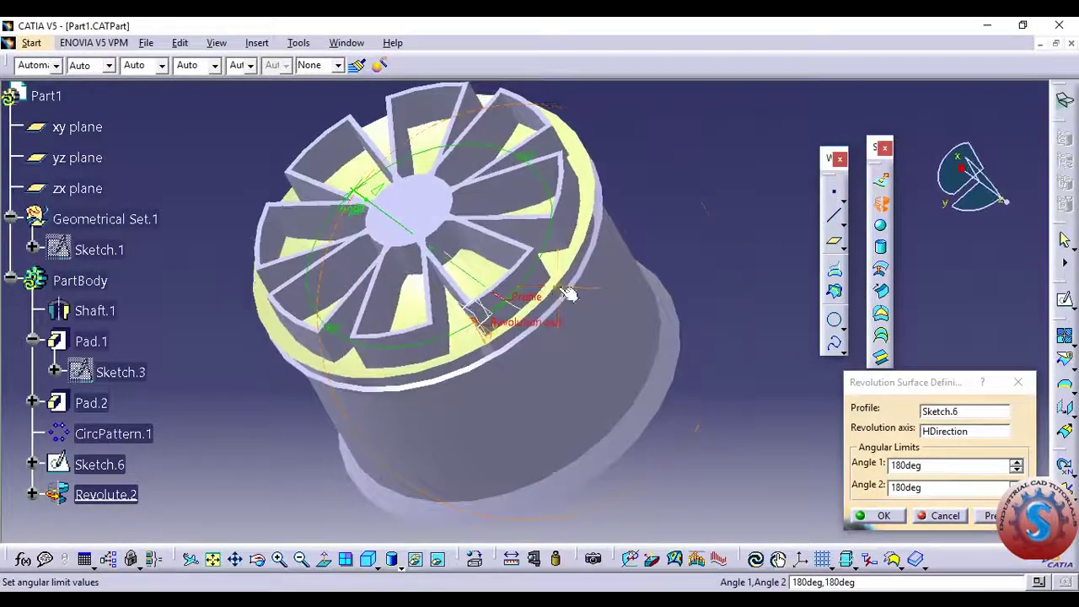
{"action": "left_click", "coordinate": [993, 517]}
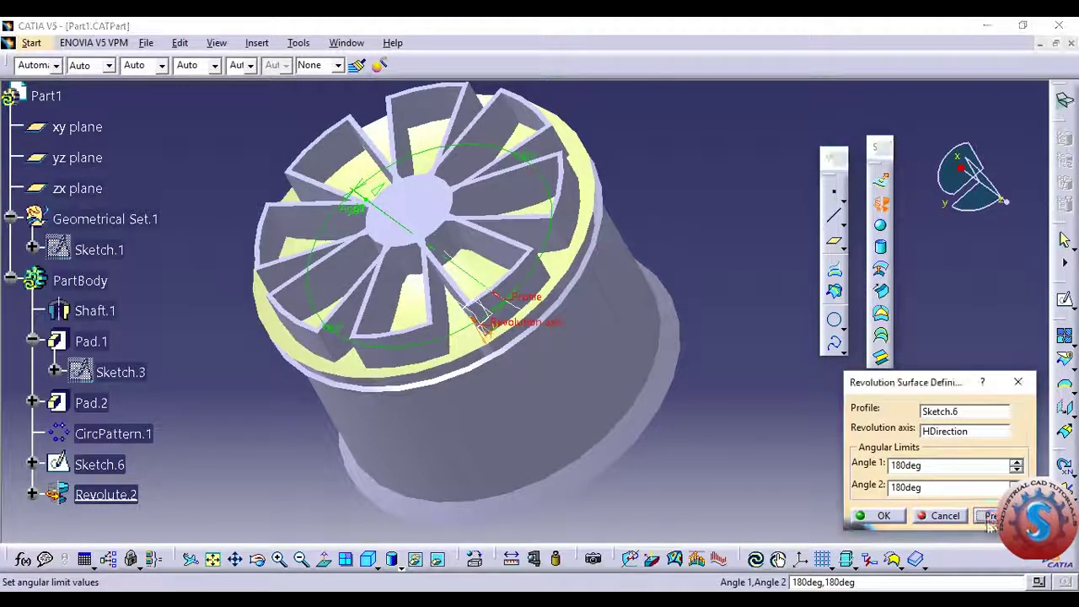
{"action": "left_click", "coordinate": [880, 516]}
{"action": "mouse_move", "coordinate": [707, 310]}
{"action": "middle_mouse_down"}
{"action": "mouse_move", "coordinate": [626, 275]}
{"action": "mouse_move", "coordinate": [559, 212]}
{"action": "mouse_move", "coordinate": [738, 544]}
{"action": "mouse_move", "coordinate": [414, 255]}
{"action": "mouse_move", "coordinate": [453, 345]}
{"action": "mouse_move", "coordinate": [441, 284]}
{"action": "mouse_move", "coordinate": [365, 174]}
{"action": "mouse_move", "coordinate": [427, 169]}
{"action": "mouse_move", "coordinate": [458, 229]}
{"action": "mouse_move", "coordinate": [542, 301]}
{"action": "middle_mouse_up"}
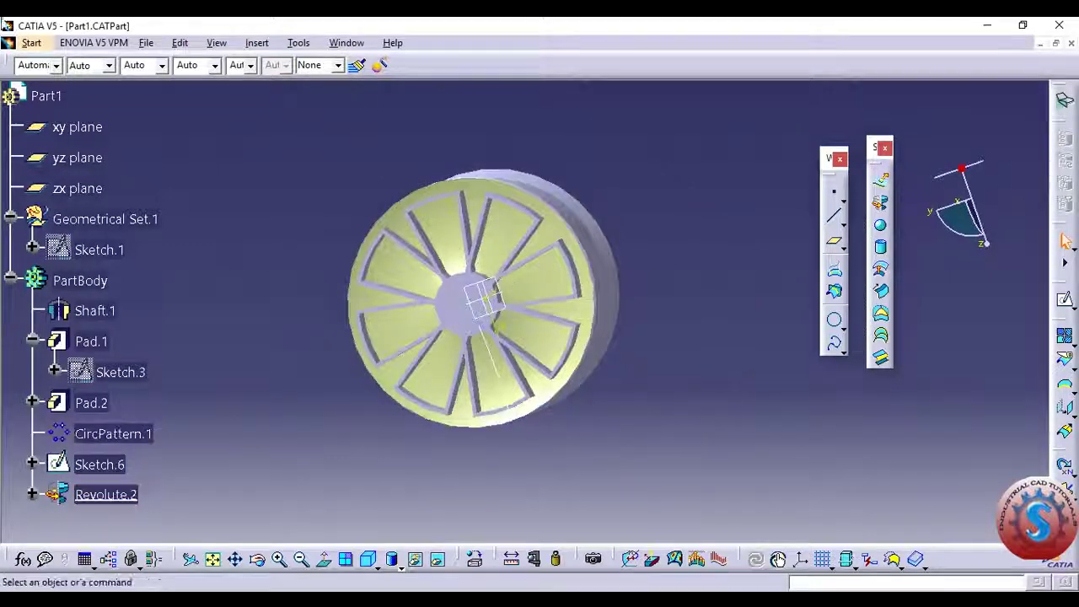
Step: Return to Part Design, split the body with Revolute.2, and dismiss the update error
{"action": "left_click", "coordinate": [32, 43]}
{"action": "mouse_move", "coordinate": [80, 106]}
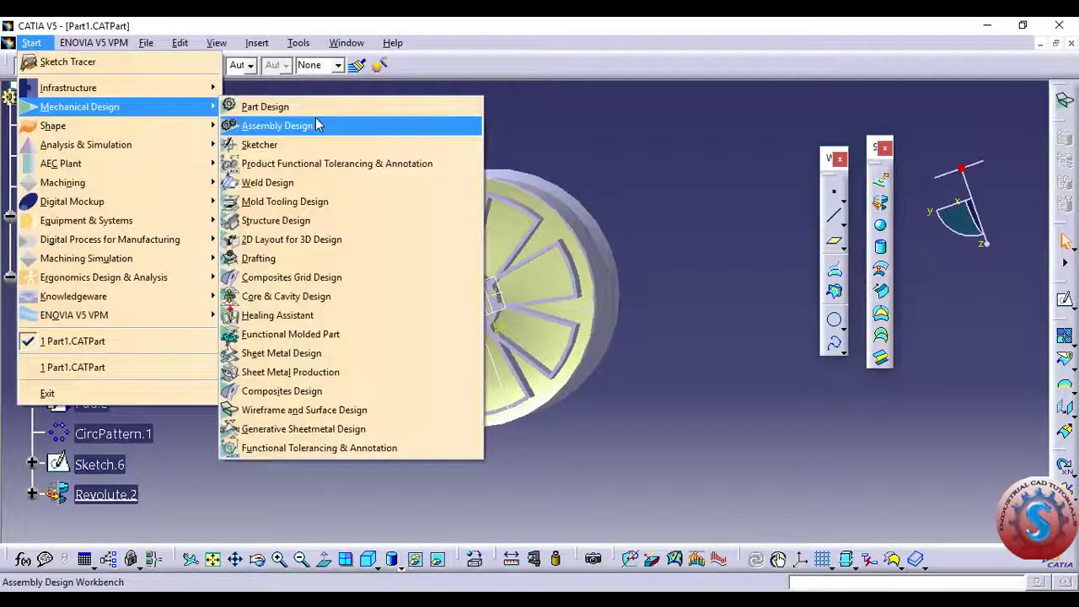
{"action": "left_click", "coordinate": [310, 108]}
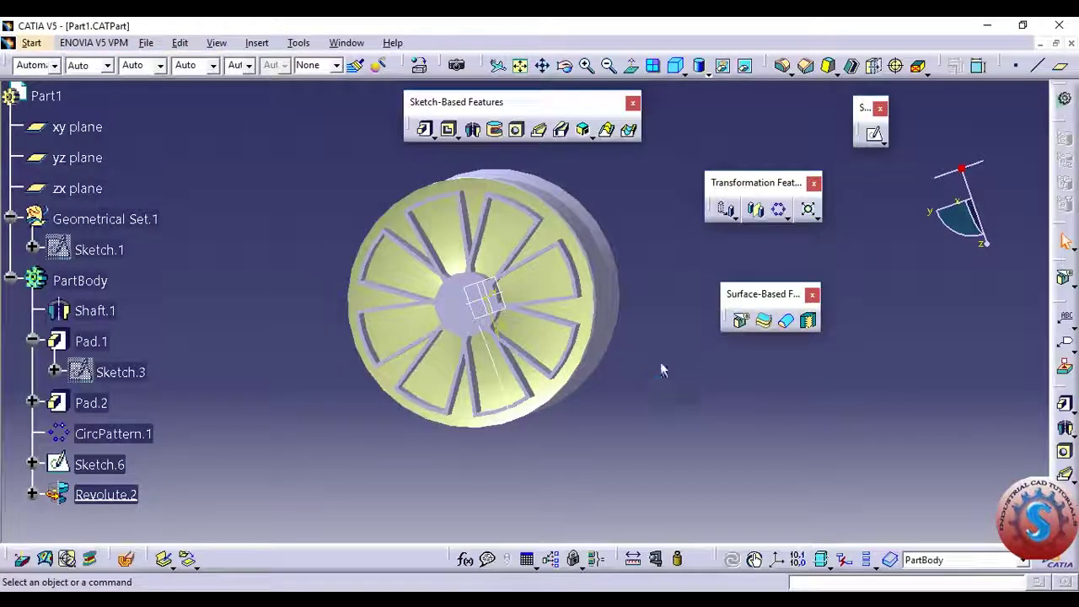
{"action": "left_click", "coordinate": [741, 321]}
{"action": "left_click", "coordinate": [580, 317]}
{"action": "middle_click_drag", "start_coordinate": [627, 431], "coordinate": [632, 480]}
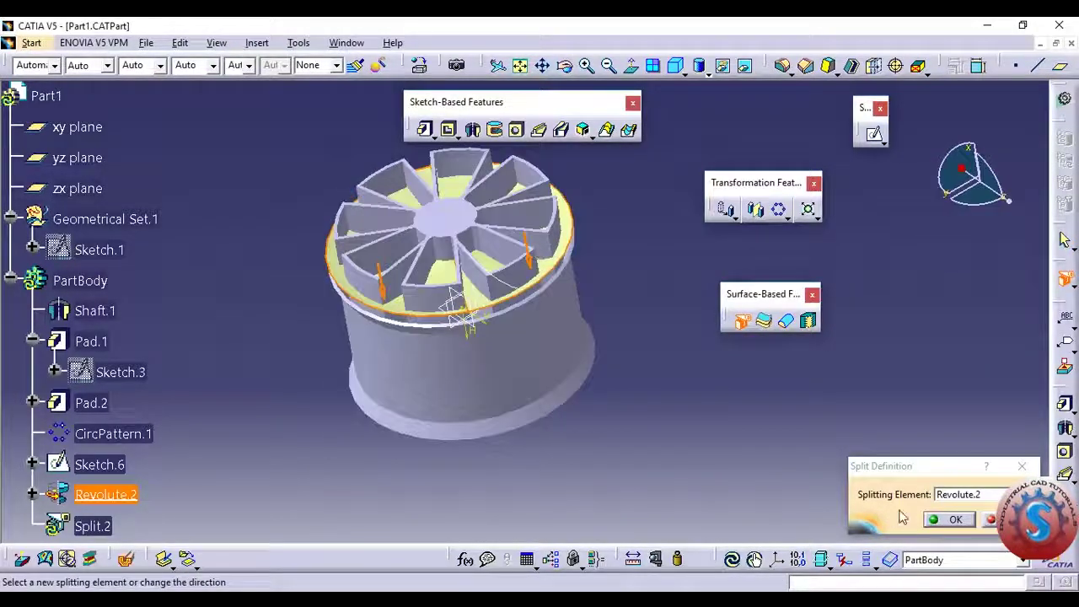
{"action": "left_click", "coordinate": [955, 520]}
{"action": "left_click", "coordinate": [691, 352]}
{"action": "mouse_move", "coordinate": [691, 352]}
{"action": "middle_mouse_down"}
{"action": "mouse_move", "coordinate": [438, 242]}
{"action": "mouse_move", "coordinate": [585, 337]}
{"action": "middle_mouse_up"}
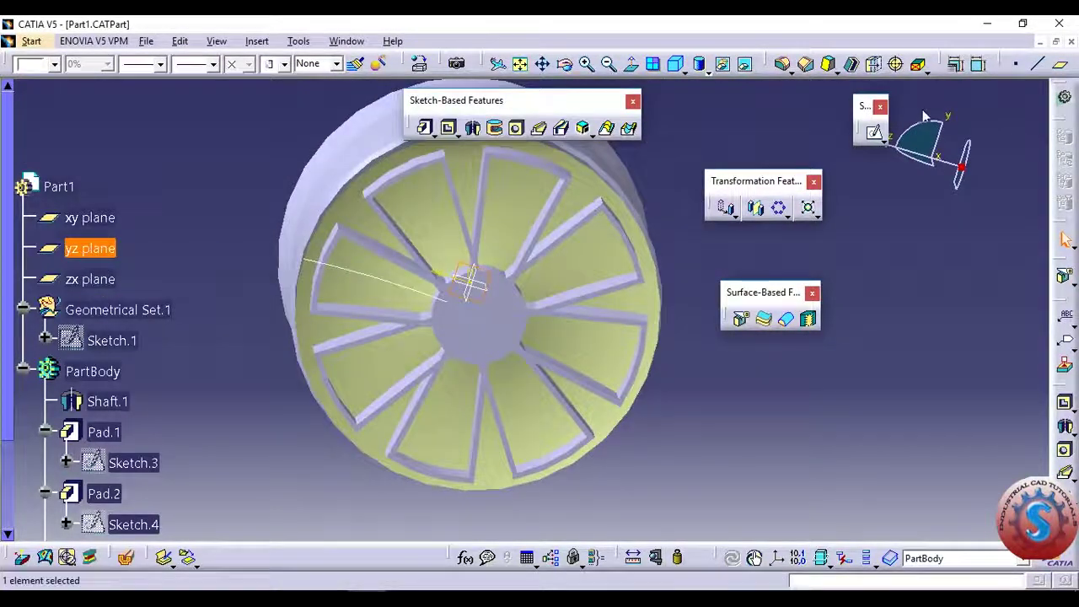
Step: Sketch a circle centred at the origin on the yz plane
{"action": "left_click", "coordinate": [876, 135]}
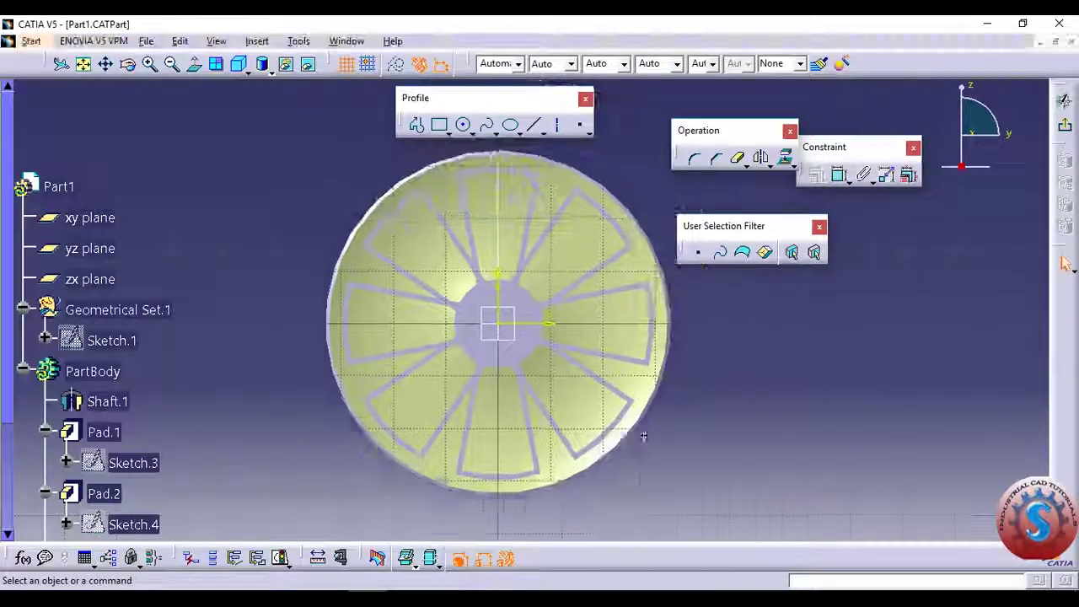
{"action": "left_click", "coordinate": [464, 125]}
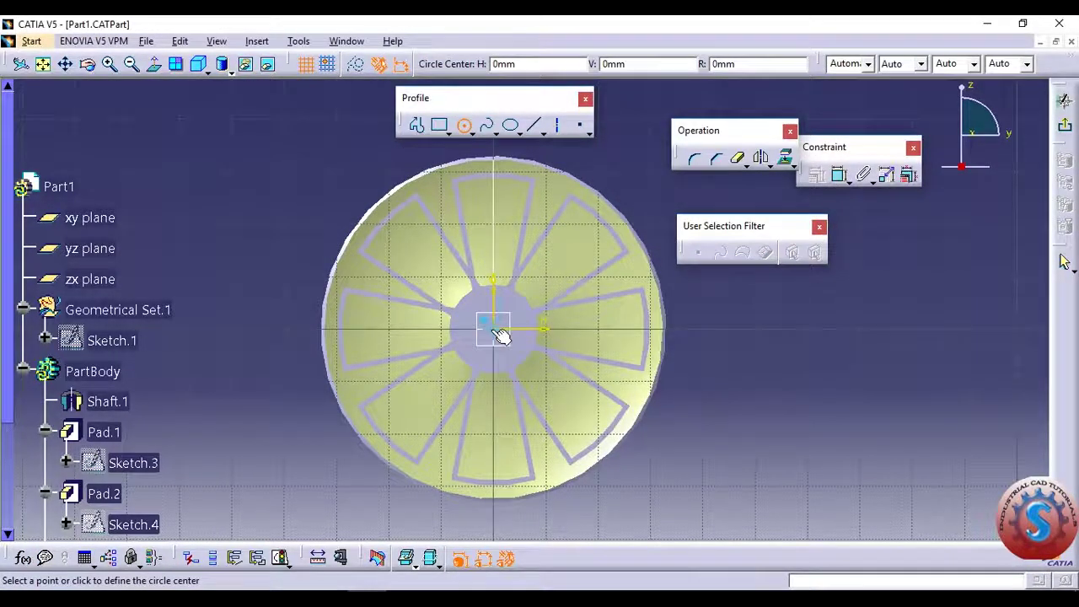
{"action": "left_click", "coordinate": [497, 332]}
{"action": "left_click", "coordinate": [518, 337]}
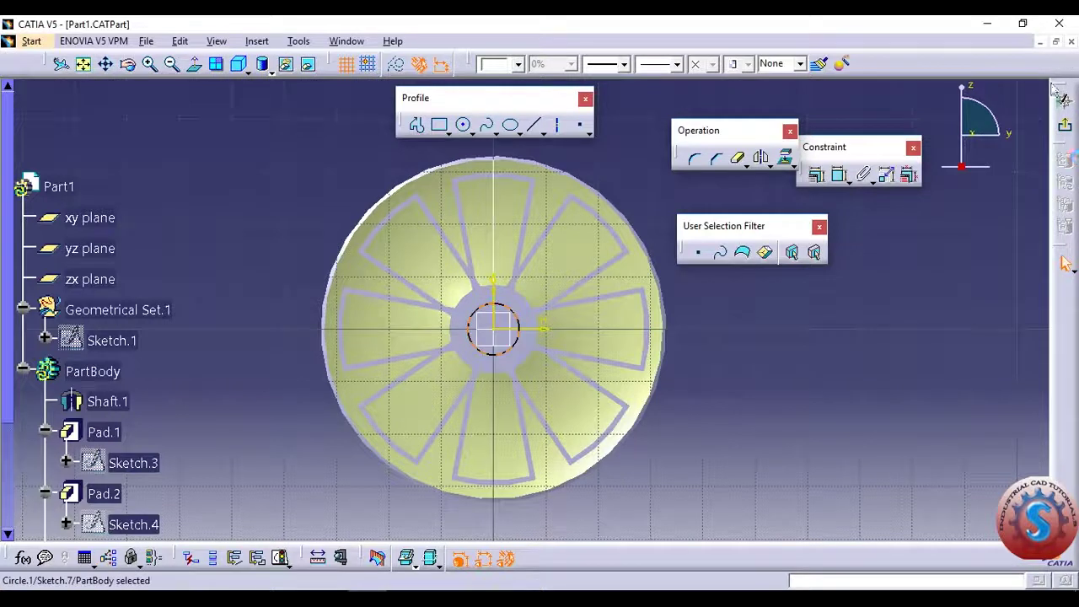
{"action": "left_click", "coordinate": [1067, 126]}
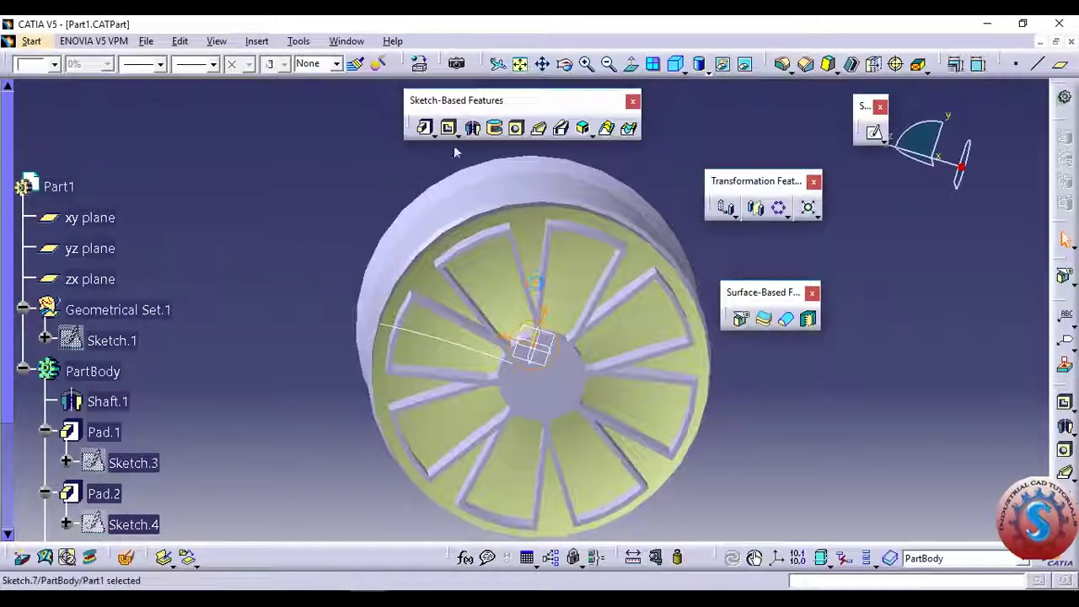
Step: Pocket the circle 30mm deep through the wheel's hub
{"action": "left_click", "coordinate": [450, 128]}
{"action": "middle_click_drag", "start_coordinate": [432, 351], "coordinate": [368, 251]}
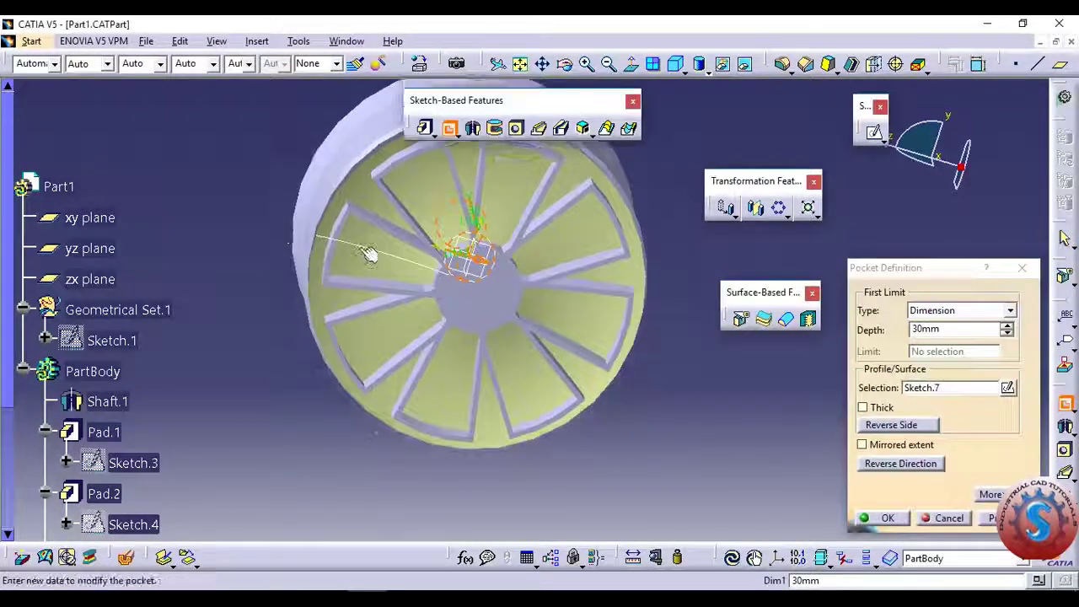
{"action": "middle_click_drag", "start_coordinate": [432, 238], "coordinate": [506, 297]}
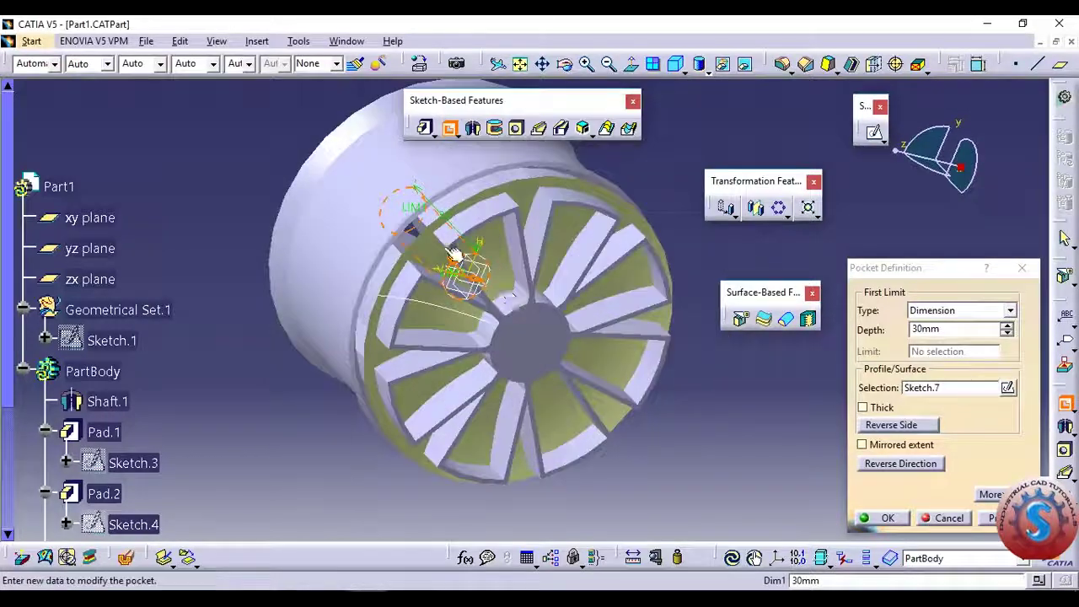
{"action": "middle_click_drag", "start_coordinate": [454, 253], "coordinate": [462, 289]}
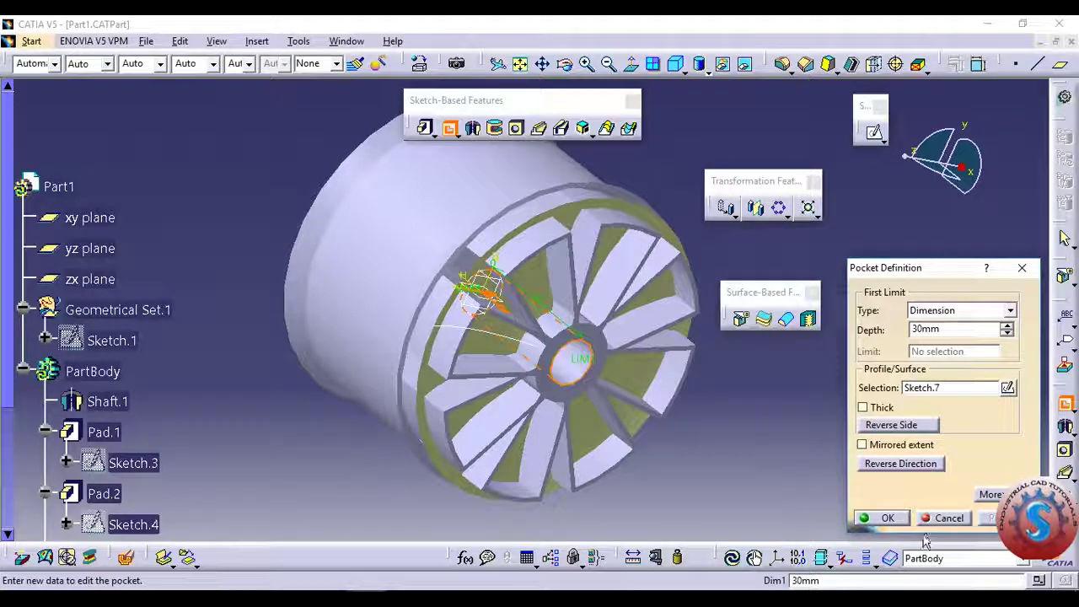
{"action": "left_click", "coordinate": [885, 517]}
{"action": "mouse_move", "coordinate": [720, 398]}
{"action": "middle_mouse_down"}
{"action": "mouse_move", "coordinate": [588, 422]}
{"action": "mouse_move", "coordinate": [644, 357]}
{"action": "middle_mouse_up"}
Step: Retry splitting the body with Revolute.2, then cancel after repeated update errors
{"action": "left_click", "coordinate": [741, 319]}
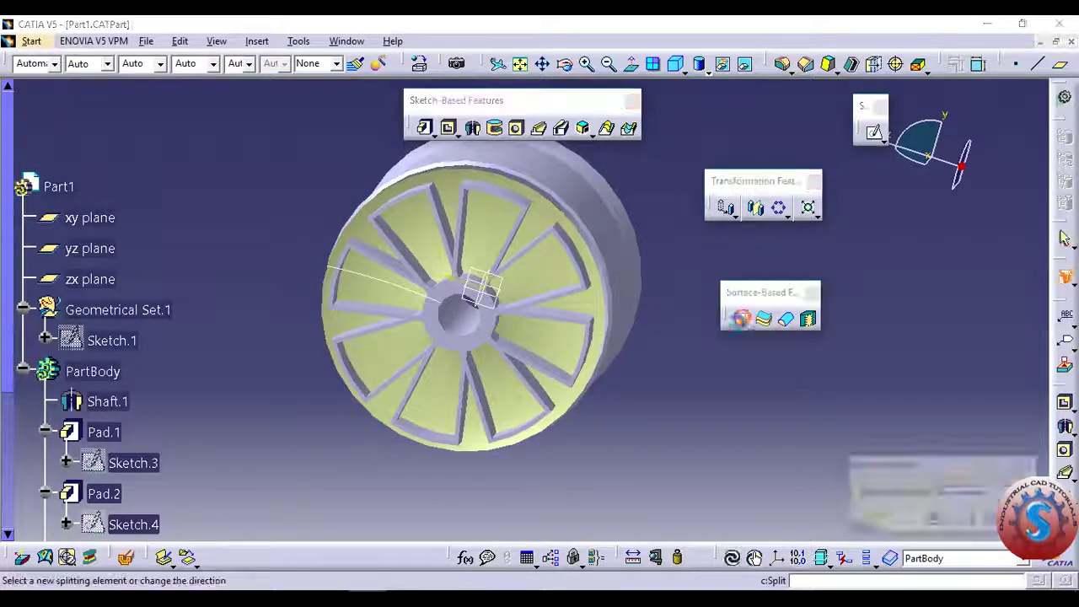
{"action": "left_click", "coordinate": [595, 311]}
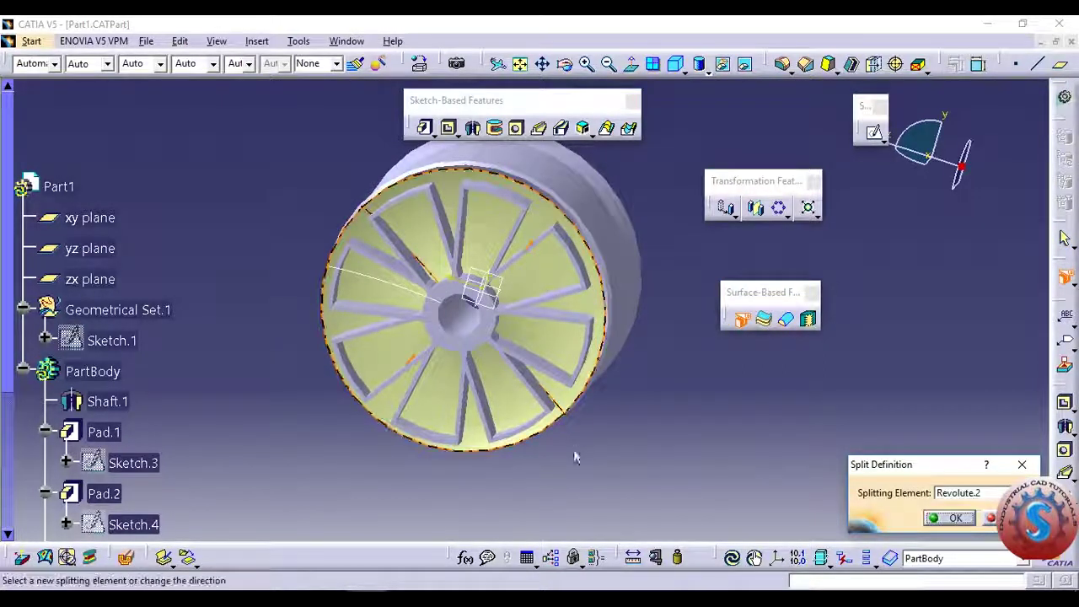
{"action": "left_click", "coordinate": [956, 518]}
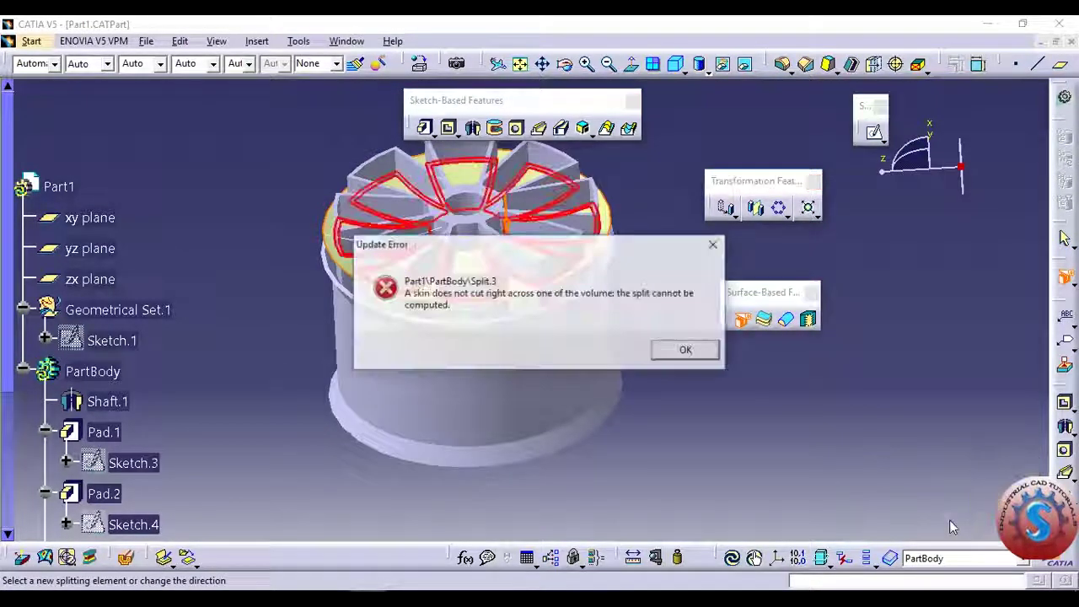
{"action": "left_click", "coordinate": [685, 349]}
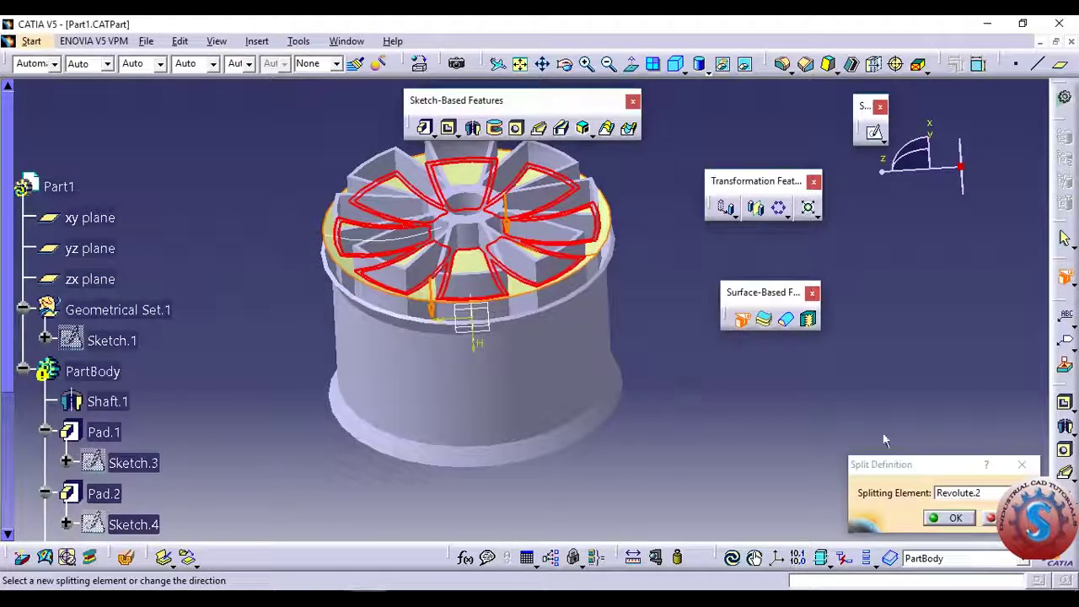
{"action": "left_click", "coordinate": [956, 519]}
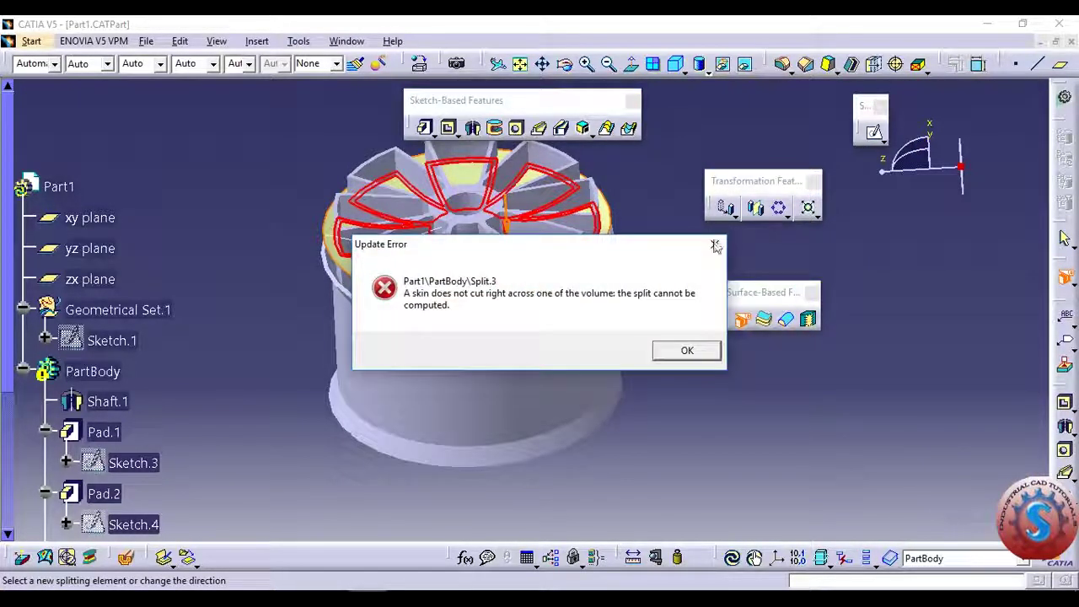
{"action": "left_click", "coordinate": [715, 246]}
{"action": "left_click", "coordinate": [1031, 464]}
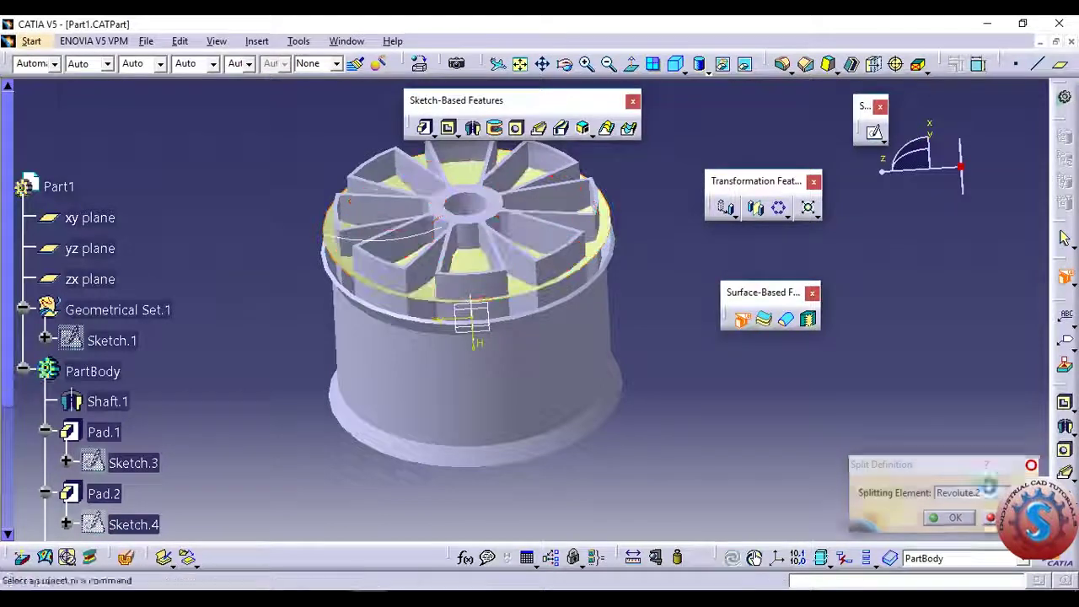
Step: Edit Sketch.6 and drag the spline's middle point so it bows further
{"action": "middle_click_drag", "start_coordinate": [646, 285], "coordinate": [645, 349]}
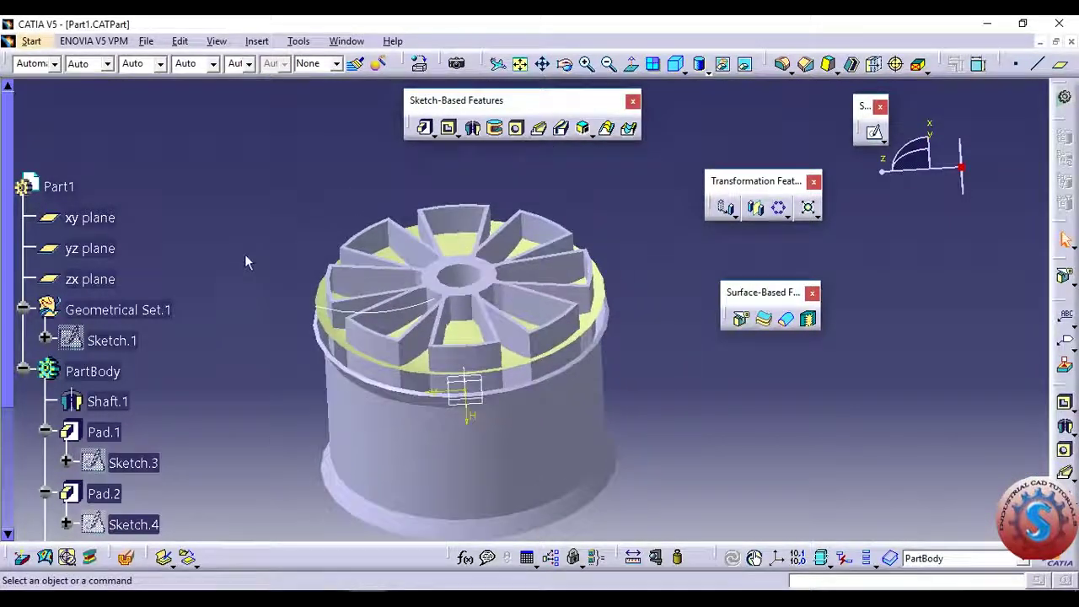
{"action": "scroll", "coordinate": [229, 283], "scroll_direction": "down", "scroll_amount": 3}
{"action": "scroll", "coordinate": [228, 284], "scroll_direction": "up", "scroll_amount": 1}
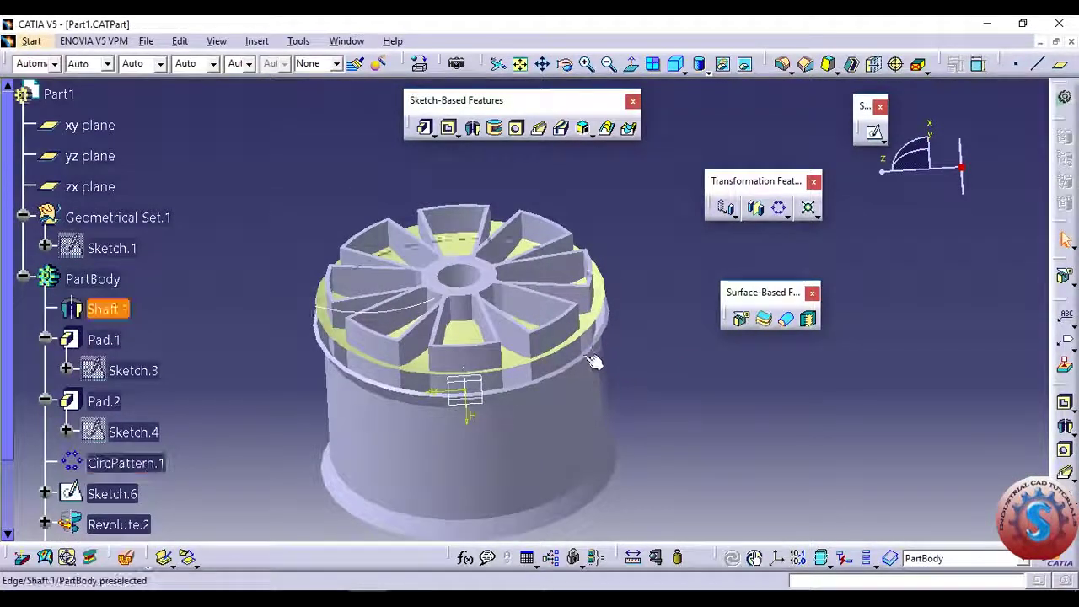
{"action": "middle_click_drag", "start_coordinate": [621, 330], "coordinate": [524, 315]}
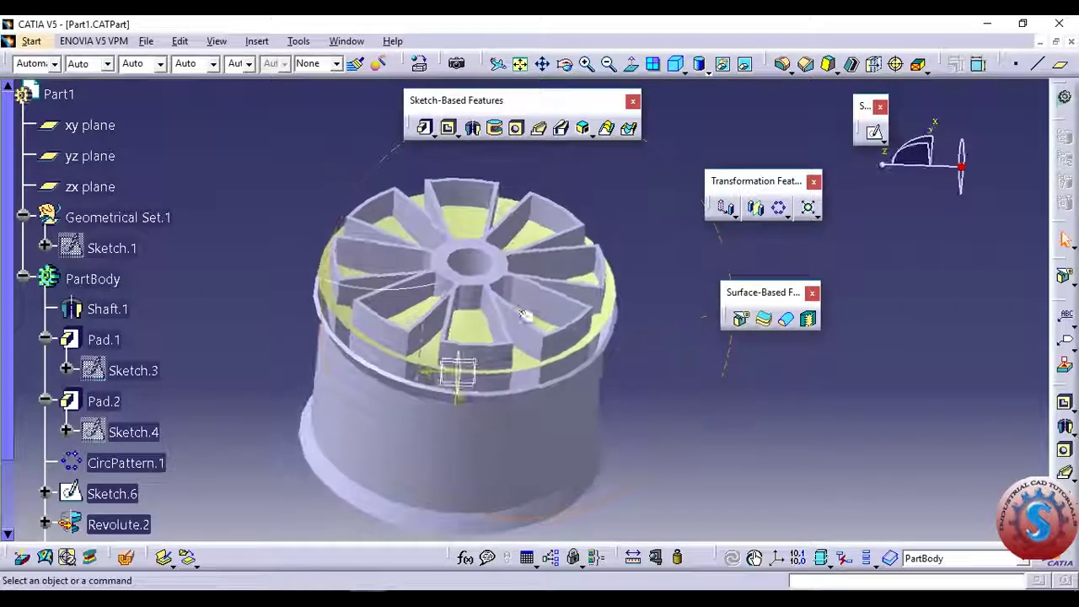
{"action": "double_click", "coordinate": [416, 288]}
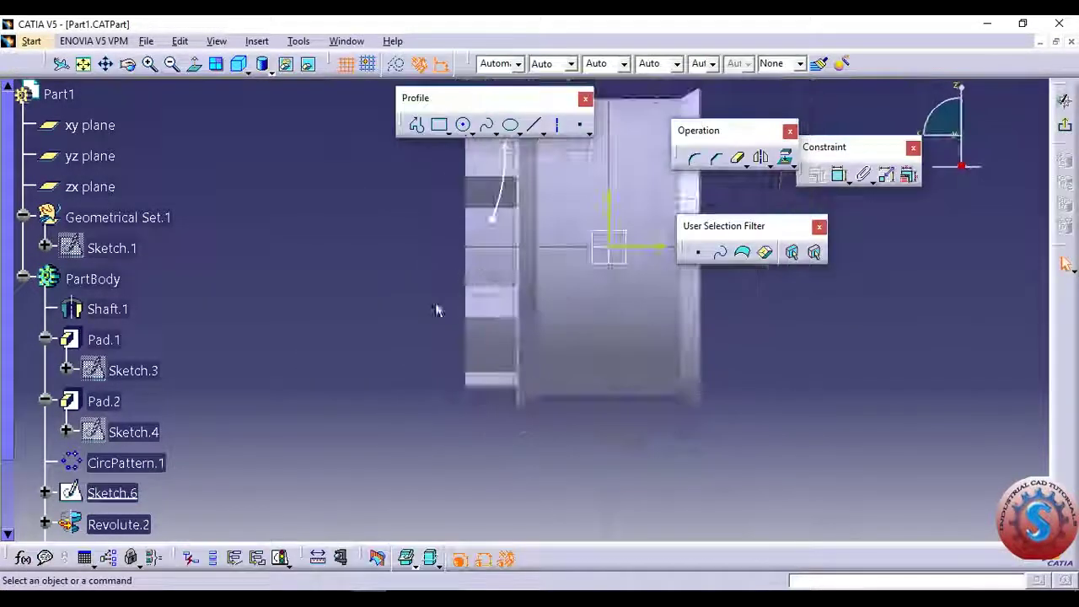
{"action": "left_click_drag", "start_coordinate": [425, 301], "coordinate": [429, 295]}
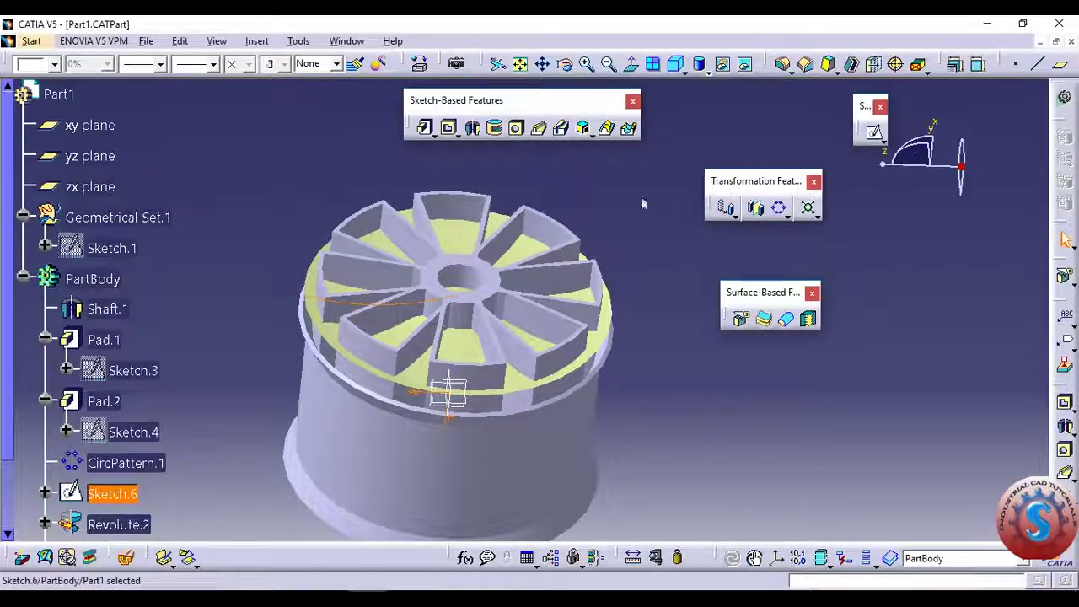
Step: Split the body with Revolute.2 selected from the specification tree
{"action": "left_click", "coordinate": [742, 321]}
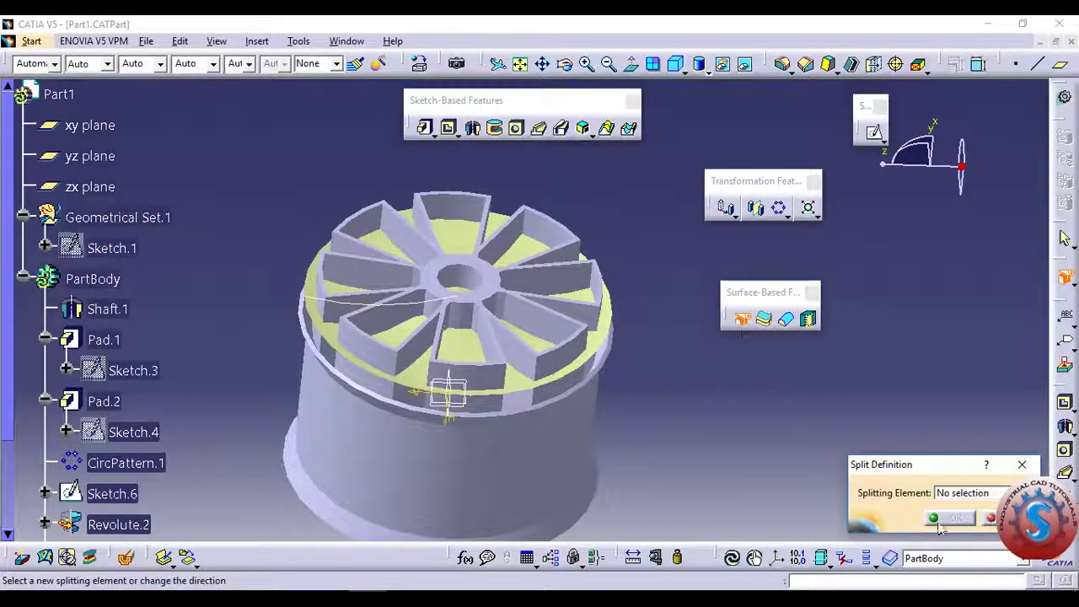
{"action": "left_click", "coordinate": [118, 525]}
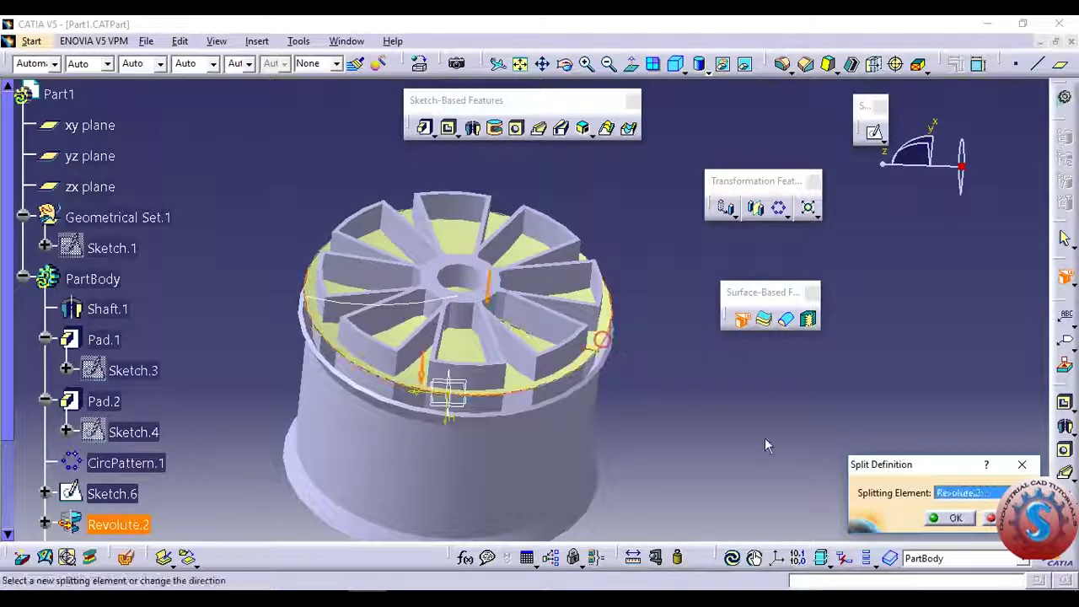
{"action": "left_click", "coordinate": [962, 517]}
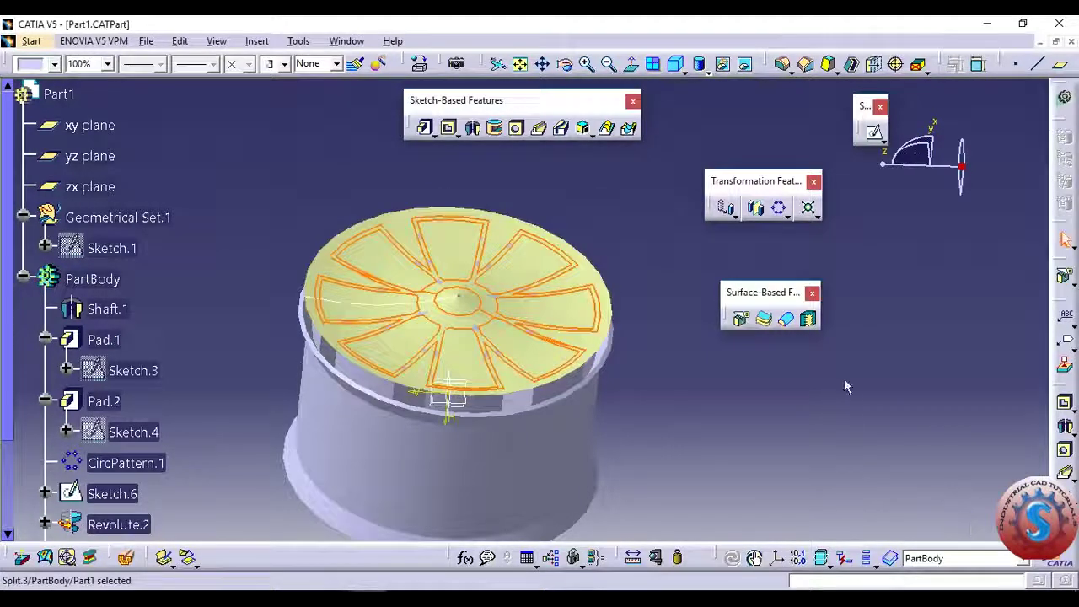
{"action": "mouse_move", "coordinate": [723, 394]}
{"action": "middle_mouse_down"}
{"action": "mouse_move", "coordinate": [652, 211]}
{"action": "mouse_move", "coordinate": [633, 377]}
{"action": "mouse_move", "coordinate": [644, 321]}
{"action": "mouse_move", "coordinate": [586, 372]}
{"action": "middle_mouse_up"}
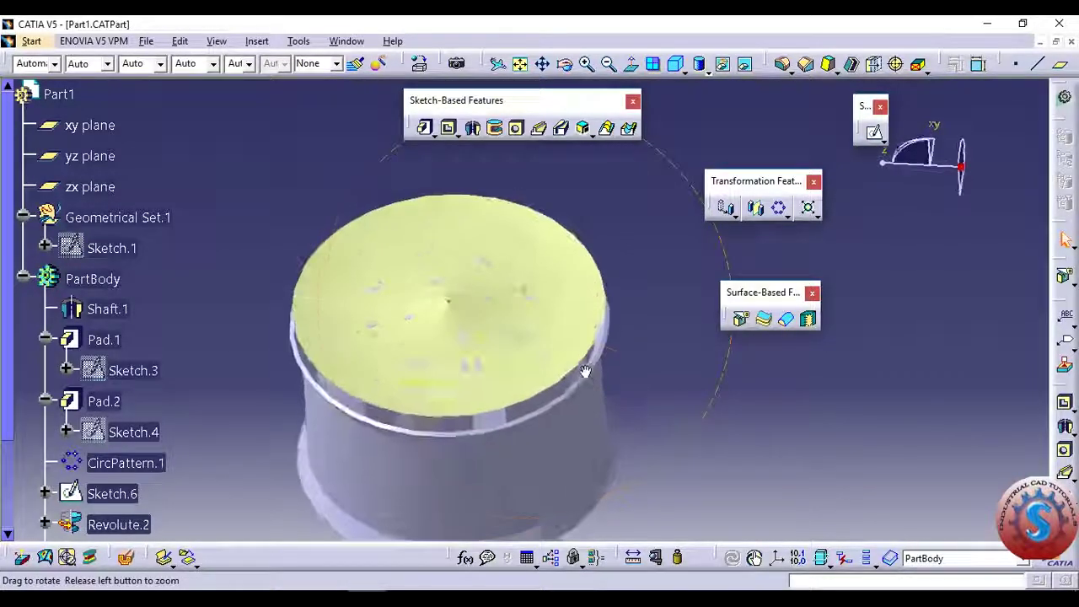
Step: Hide the Revolute.2 surface to reveal the curved blades
{"action": "right_click", "coordinate": [570, 345]}
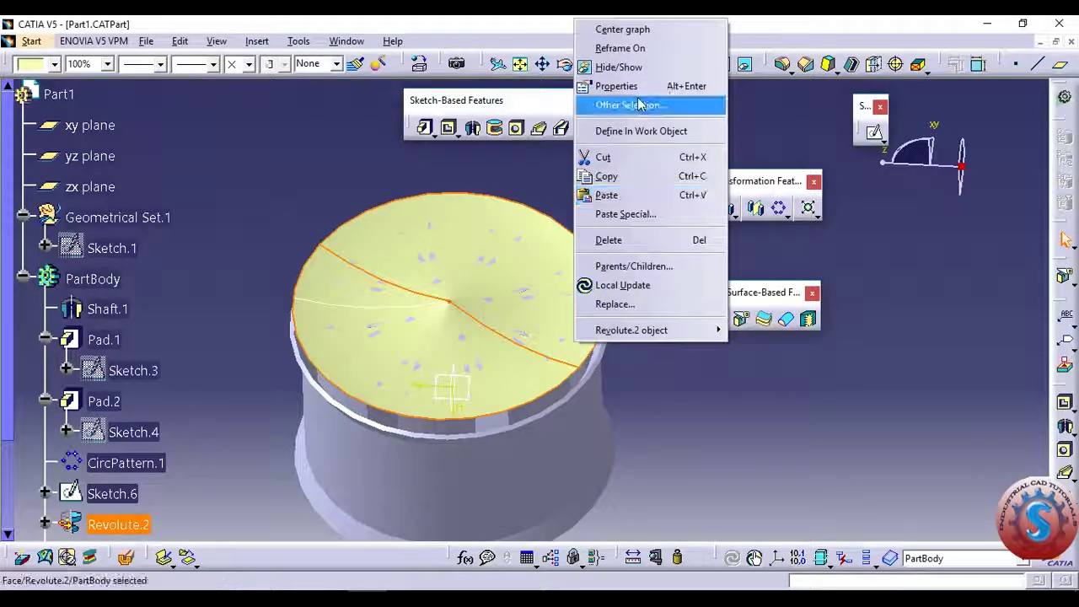
{"action": "left_click", "coordinate": [619, 67]}
{"action": "mouse_move", "coordinate": [638, 241]}
{"action": "middle_mouse_down"}
{"action": "mouse_move", "coordinate": [516, 382]}
{"action": "mouse_move", "coordinate": [597, 410]}
{"action": "mouse_move", "coordinate": [559, 455]}
{"action": "middle_mouse_up"}
{"action": "mouse_move", "coordinate": [494, 422]}
{"action": "middle_mouse_down"}
{"action": "mouse_move", "coordinate": [610, 443]}
{"action": "mouse_move", "coordinate": [571, 451]}
{"action": "middle_mouse_up"}
Step: Hide Sketch.6 with Hide/Show so only the solid wheel remains
{"action": "left_click", "coordinate": [373, 341]}
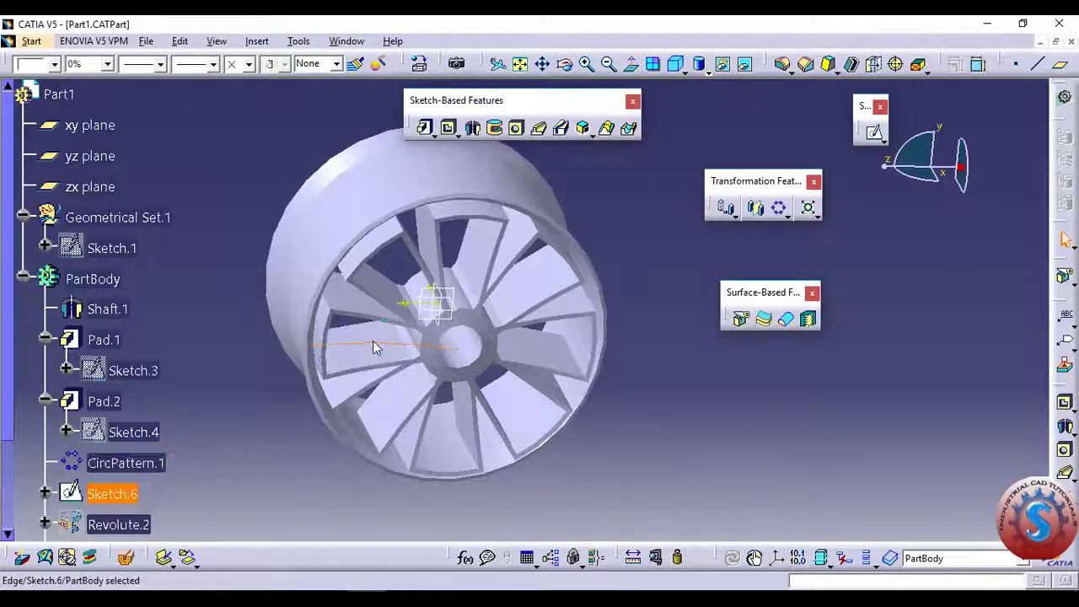
{"action": "right_click", "coordinate": [373, 340]}
{"action": "left_click", "coordinate": [448, 68]}
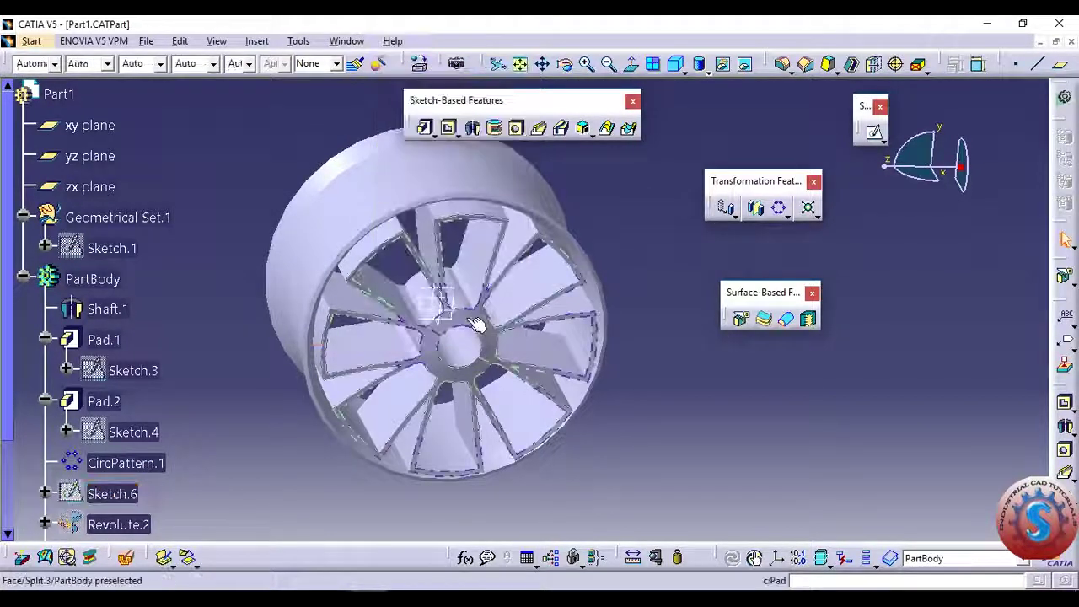
{"action": "mouse_move", "coordinate": [396, 422]}
{"action": "middle_mouse_down"}
{"action": "mouse_move", "coordinate": [344, 531]}
{"action": "mouse_move", "coordinate": [517, 313]}
{"action": "mouse_move", "coordinate": [585, 281]}
{"action": "mouse_move", "coordinate": [667, 371]}
{"action": "mouse_move", "coordinate": [493, 354]}
{"action": "mouse_move", "coordinate": [467, 376]}
{"action": "mouse_move", "coordinate": [634, 424]}
{"action": "mouse_move", "coordinate": [513, 437]}
{"action": "mouse_move", "coordinate": [327, 363]}
{"action": "mouse_move", "coordinate": [631, 289]}
{"action": "mouse_move", "coordinate": [323, 323]}
{"action": "mouse_move", "coordinate": [89, 187]}
{"action": "mouse_move", "coordinate": [693, 453]}
{"action": "mouse_move", "coordinate": [652, 532]}
{"action": "mouse_move", "coordinate": [622, 415]}
{"action": "mouse_move", "coordinate": [535, 287]}
{"action": "mouse_move", "coordinate": [727, 429]}
{"action": "mouse_move", "coordinate": [498, 299]}
{"action": "mouse_move", "coordinate": [592, 407]}
{"action": "mouse_move", "coordinate": [460, 347]}
{"action": "middle_mouse_up"}
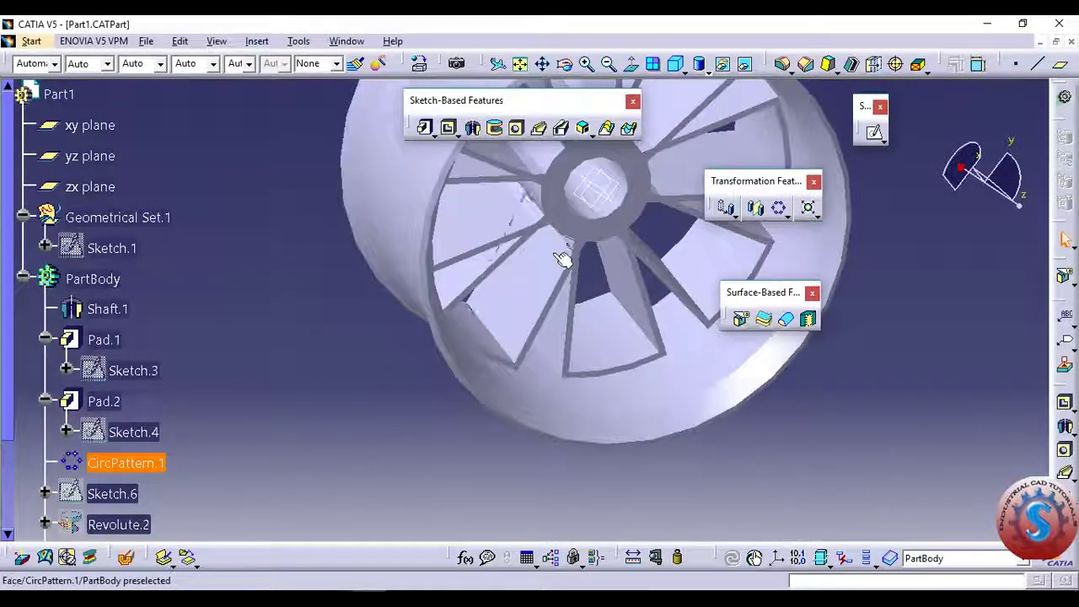
Step: On the spoke face, sketch a small circle just left of the hub centre
{"action": "middle_click_drag", "start_coordinate": [561, 253], "coordinate": [472, 279]}
{"action": "left_click", "coordinate": [126, 463]}
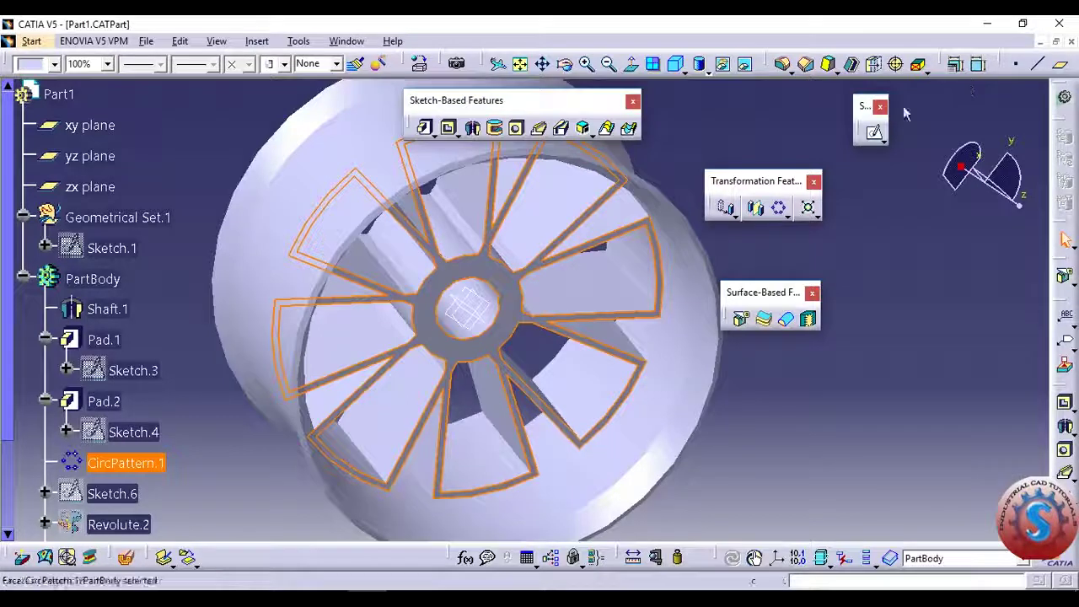
{"action": "left_click", "coordinate": [877, 138]}
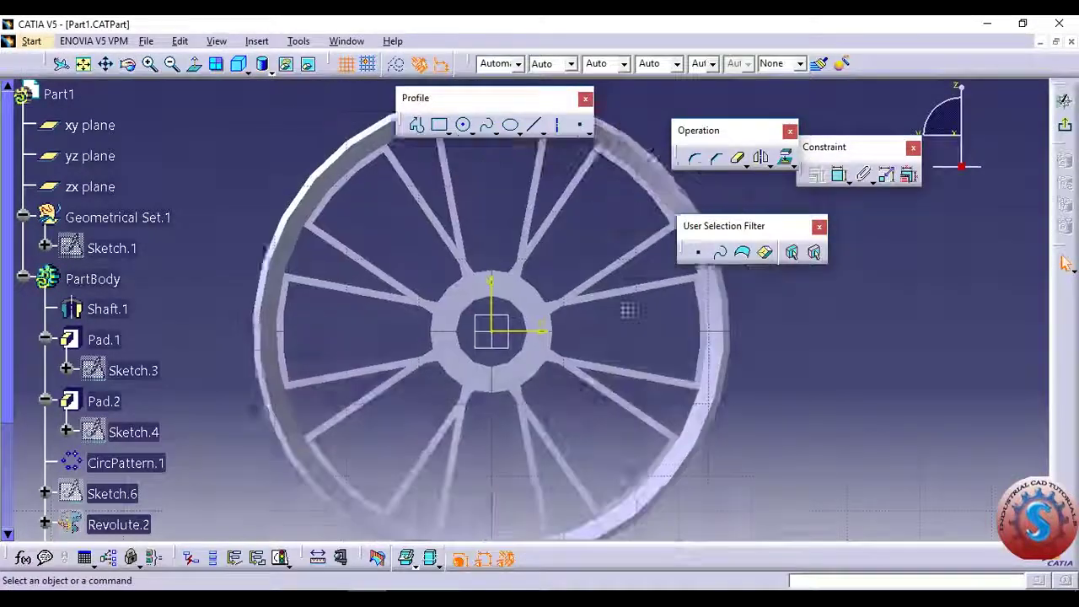
{"action": "left_click", "coordinate": [466, 127]}
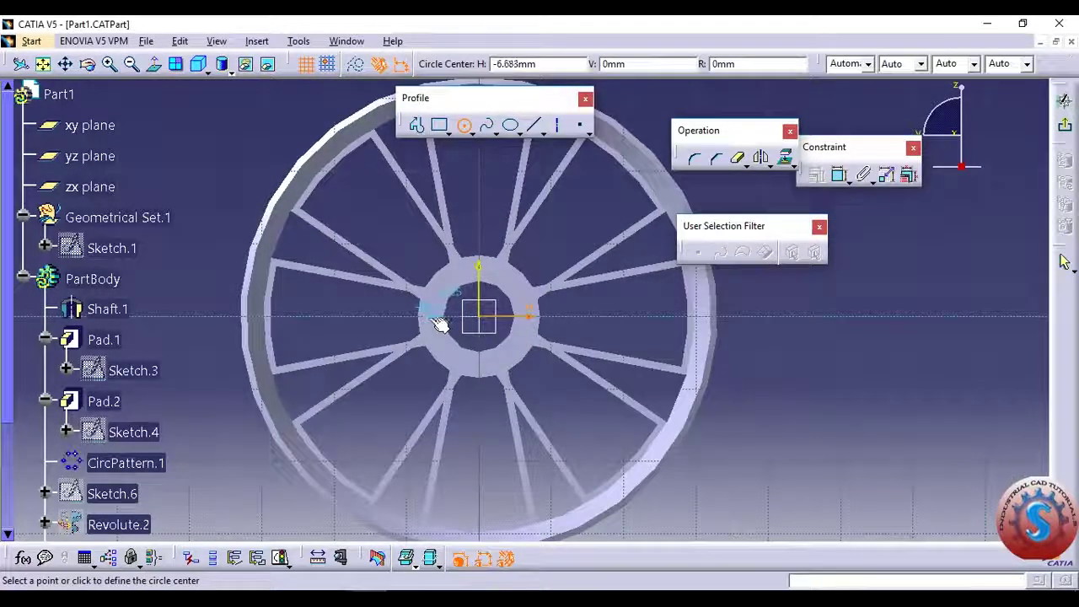
{"action": "left_click", "coordinate": [432, 317]}
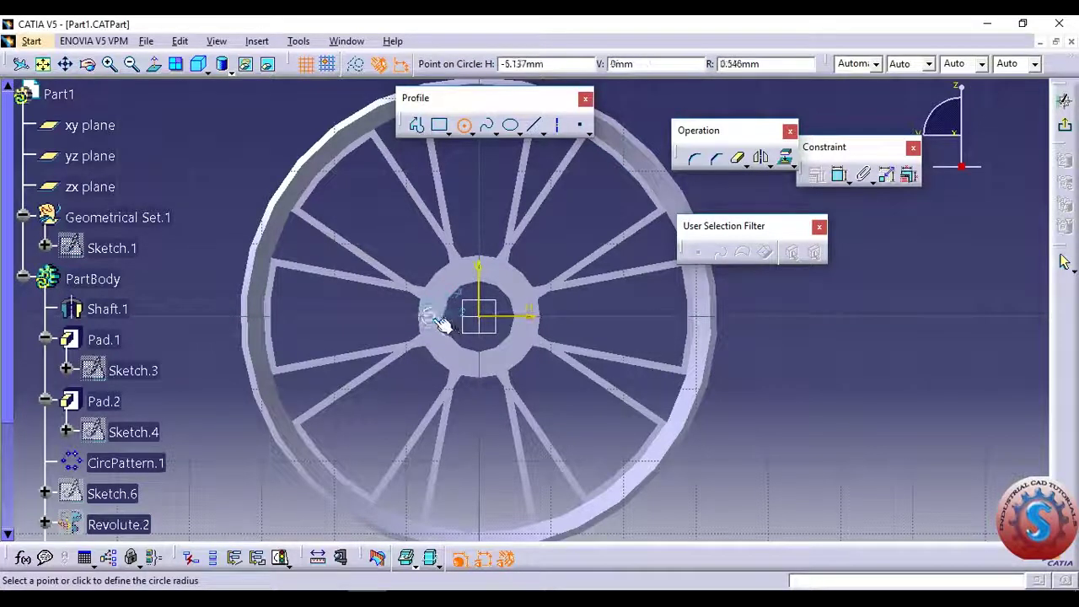
{"action": "left_click", "coordinate": [445, 322]}
{"action": "middle_click_drag", "start_coordinate": [434, 352], "coordinate": [481, 272], "text": "ctrl"}
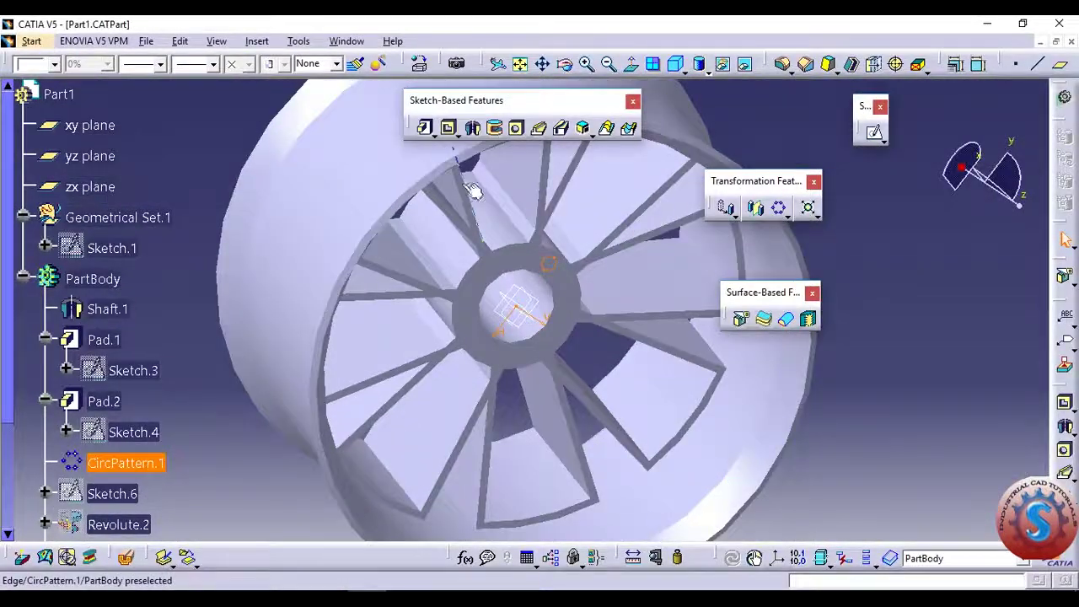
{"action": "left_click", "coordinate": [526, 294]}
{"action": "middle_click_drag", "start_coordinate": [526, 295], "coordinate": [424, 149]}
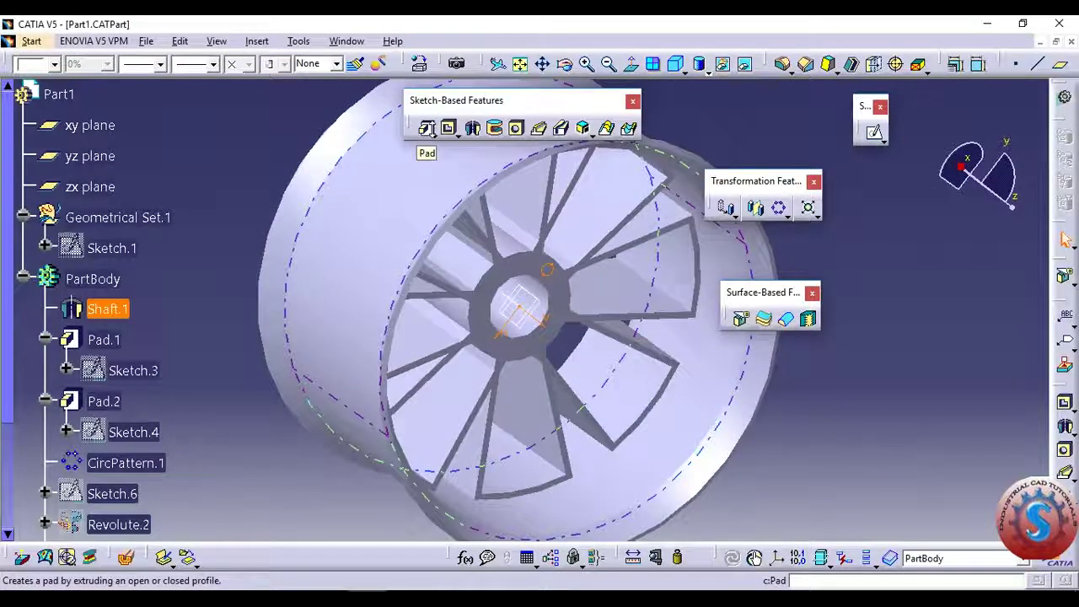
Step: Cancel the pad and pocket Sketch.8's circle 30mm deep as Pocket.2
{"action": "left_click", "coordinate": [425, 128]}
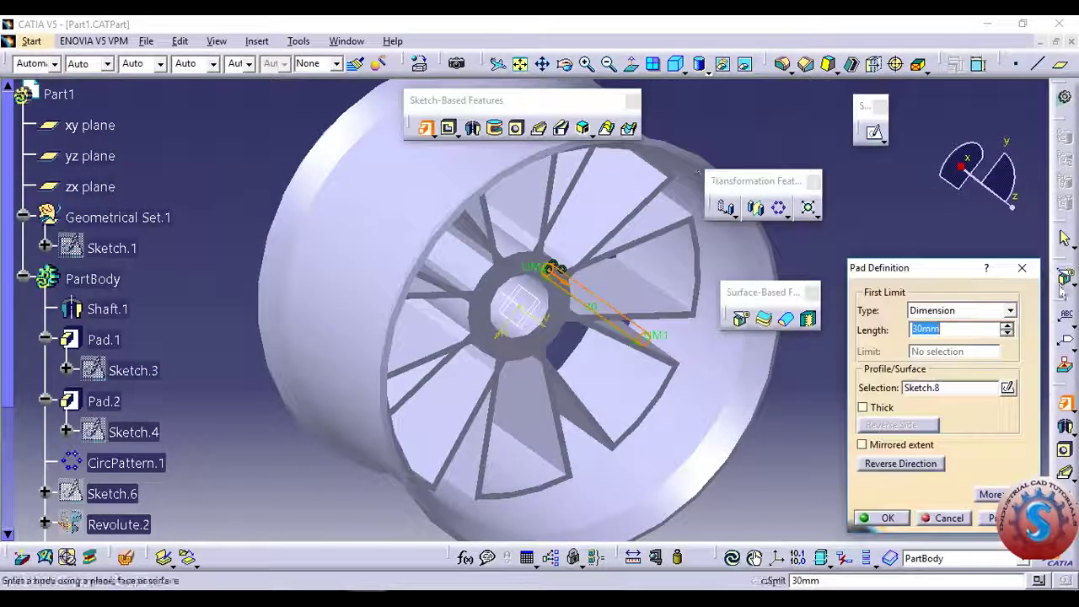
{"action": "left_click", "coordinate": [1023, 268]}
{"action": "left_click", "coordinate": [449, 128]}
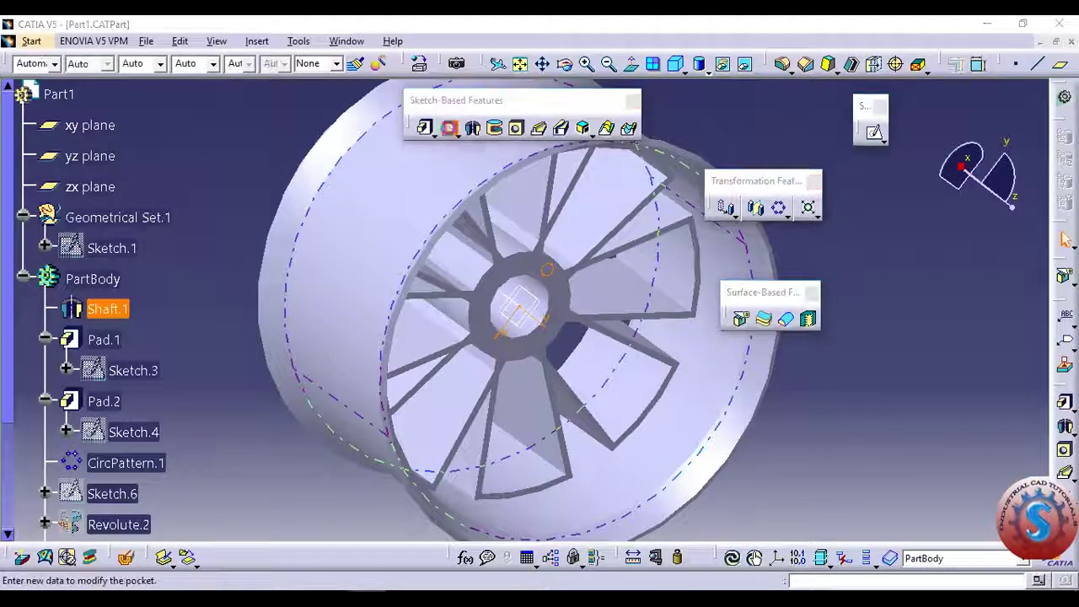
{"action": "middle_click_drag", "start_coordinate": [579, 296], "coordinate": [574, 301]}
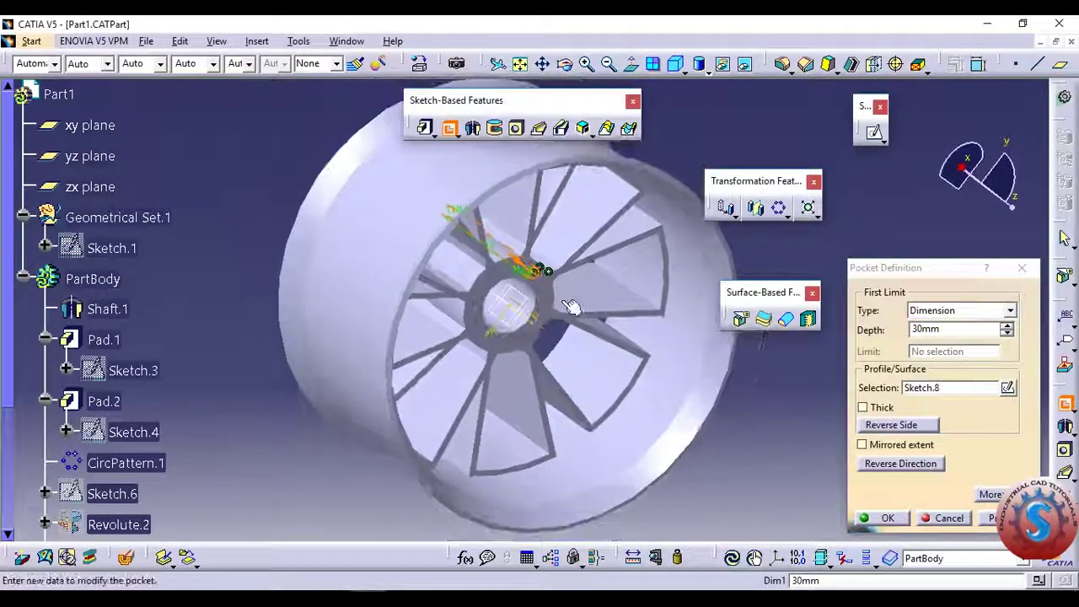
{"action": "left_click", "coordinate": [928, 329]}
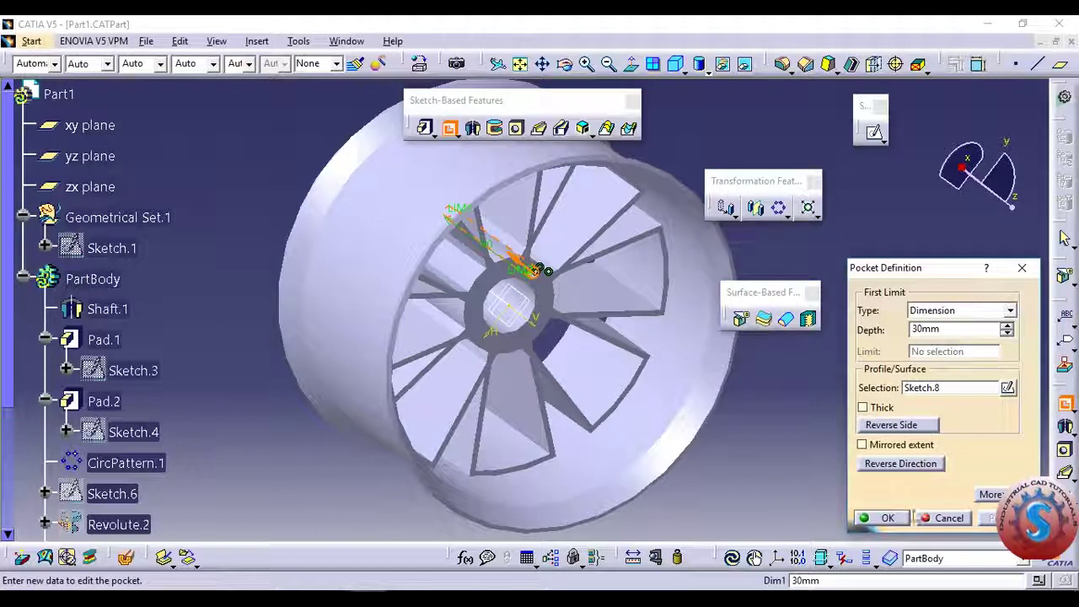
{"action": "left_click", "coordinate": [896, 520]}
{"action": "middle_click_drag", "start_coordinate": [669, 439], "coordinate": [582, 341]}
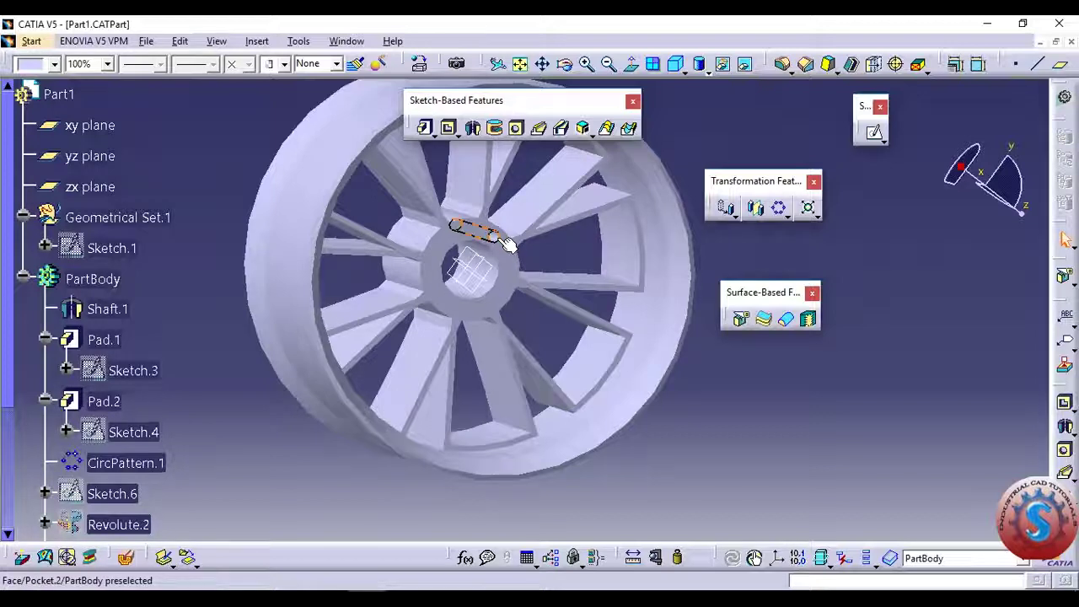
Step: Circularly pattern Pocket.2 with 6 instances, using the spoke face as reference
{"action": "left_click", "coordinate": [781, 210]}
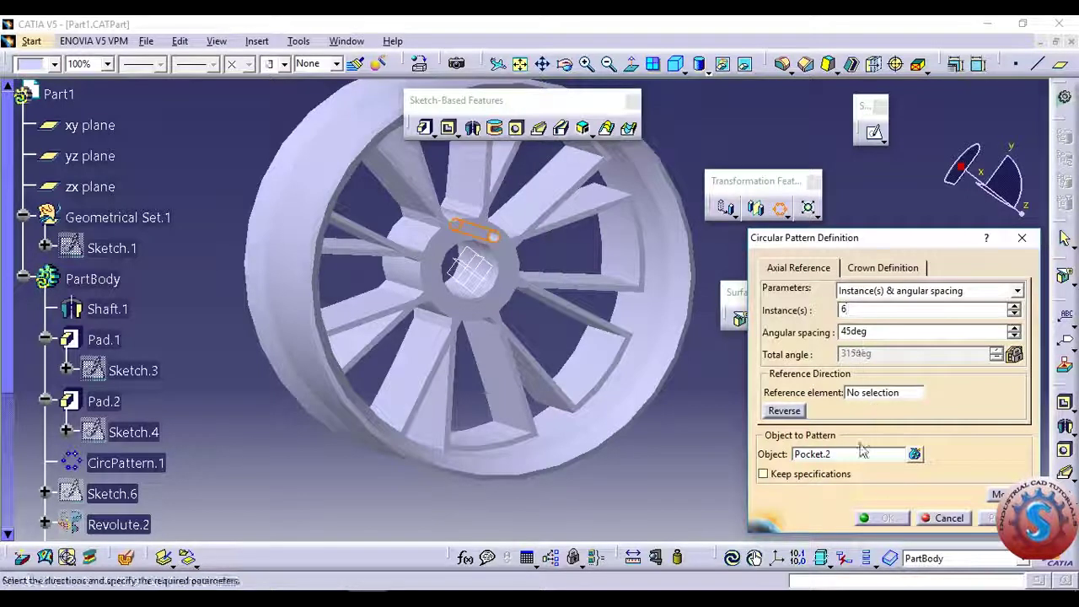
{"action": "left_click", "coordinate": [875, 396]}
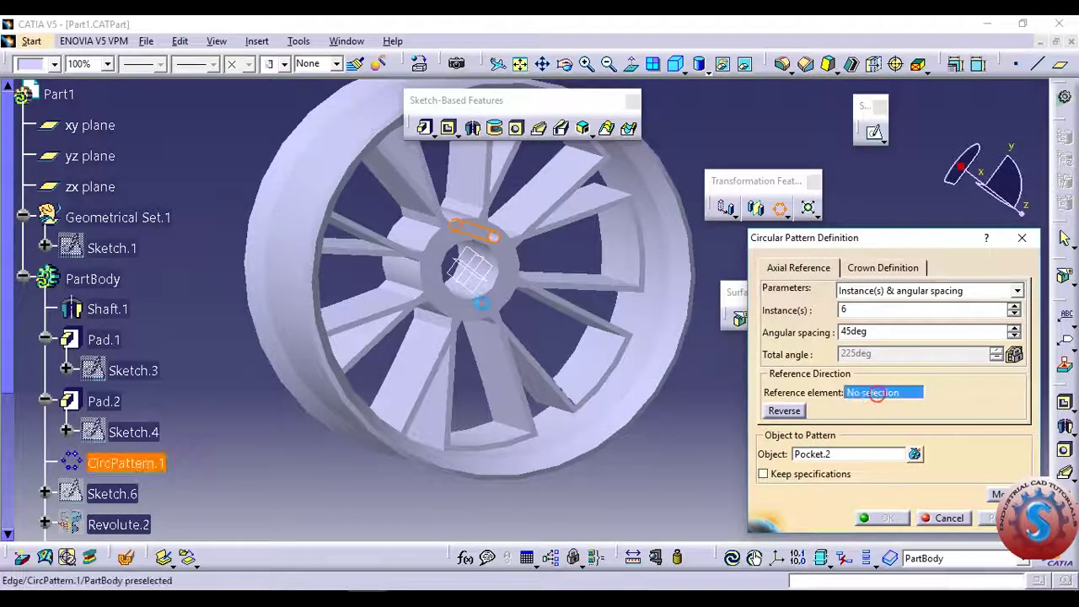
{"action": "left_click", "coordinate": [442, 307]}
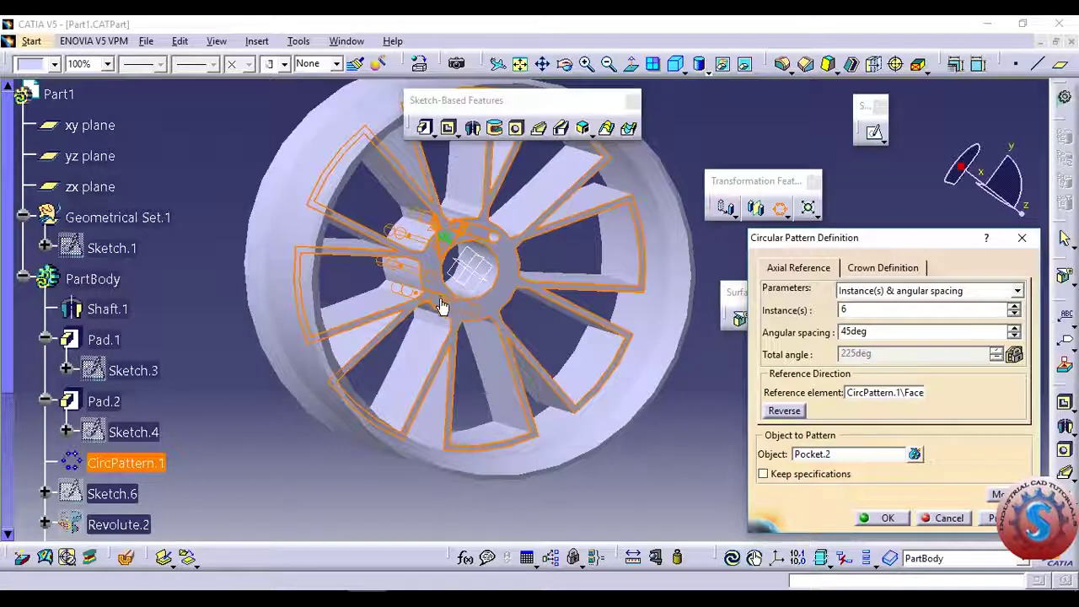
{"action": "middle_click_drag", "start_coordinate": [445, 347], "coordinate": [359, 343]}
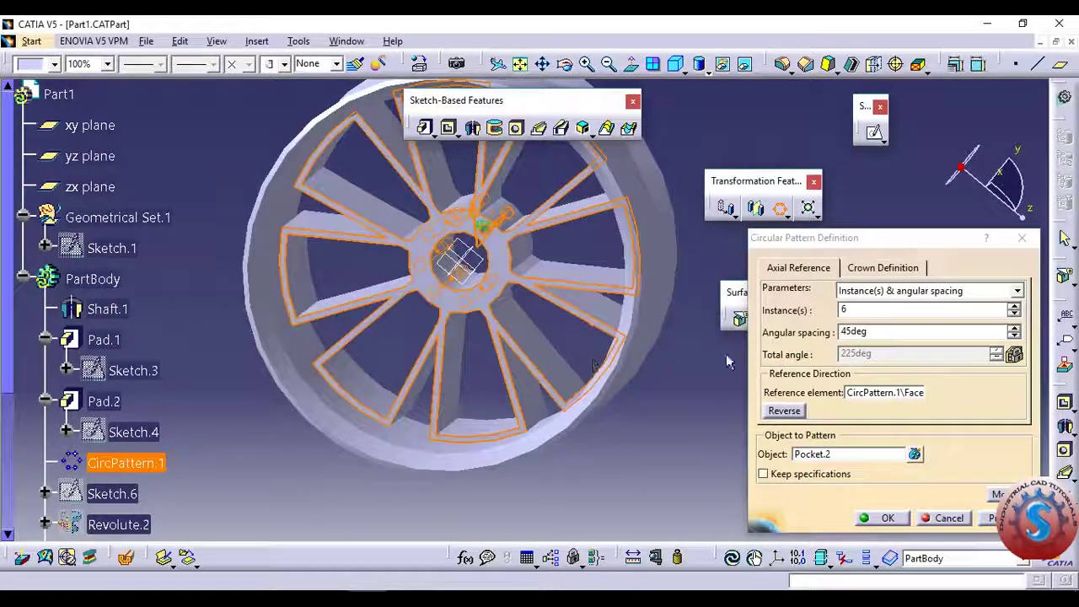
{"action": "double_click", "coordinate": [852, 332]}
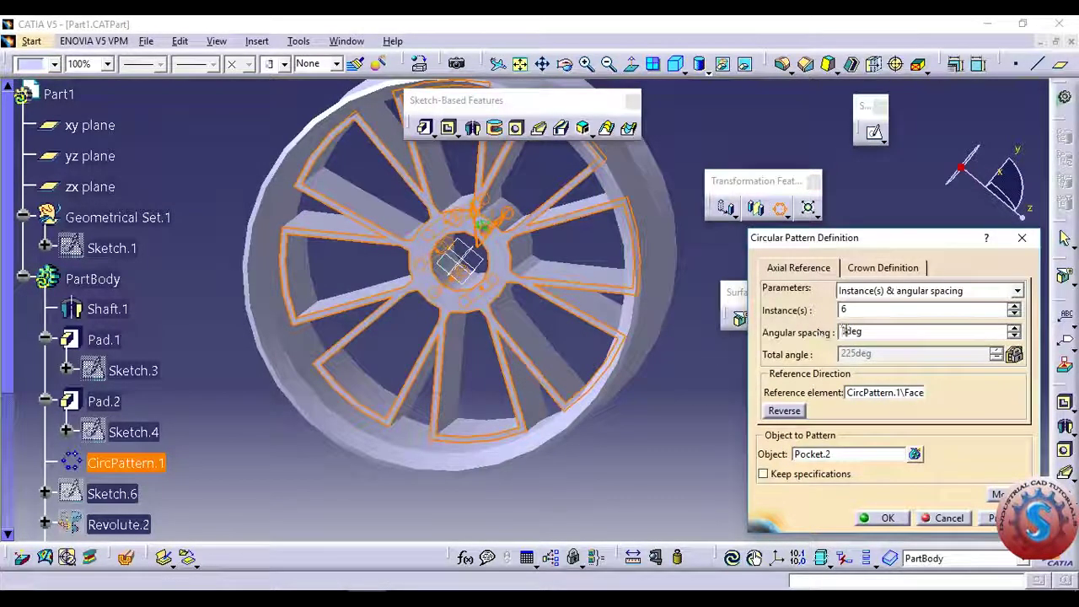
{"action": "type", "text": "30"}
{"action": "left_click", "coordinate": [697, 422]}
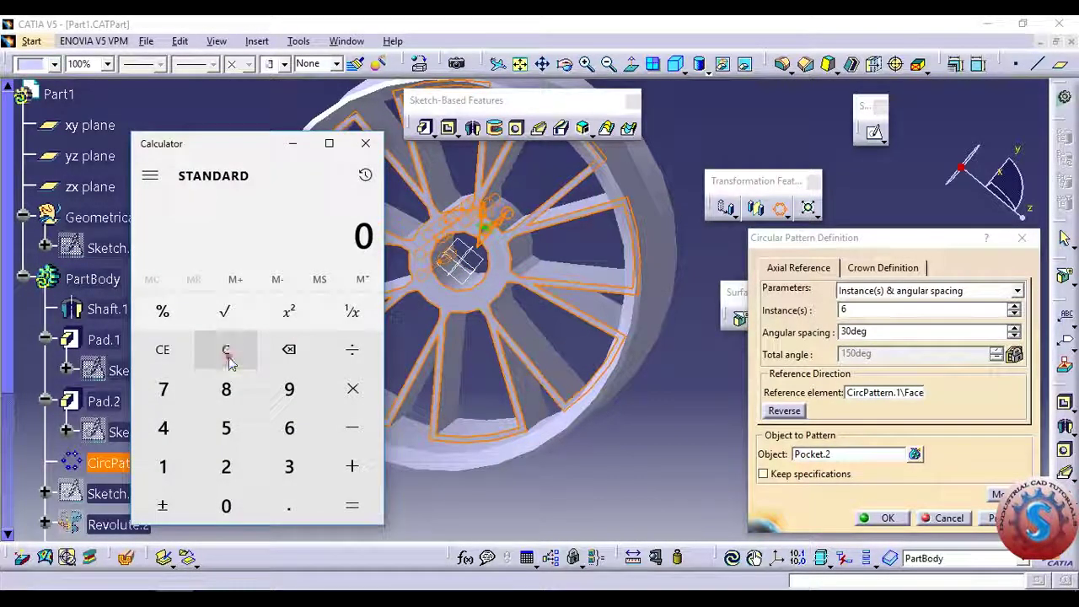
Step: Set the angular spacing to 60deg (360/6) and confirm the six-hole pattern
{"action": "left_click", "coordinate": [231, 361]}
{"action": "type", "text": "60"}
{"action": "left_click", "coordinate": [365, 172]}
{"action": "left_click", "coordinate": [365, 143]}
{"action": "left_click", "coordinate": [850, 332]}
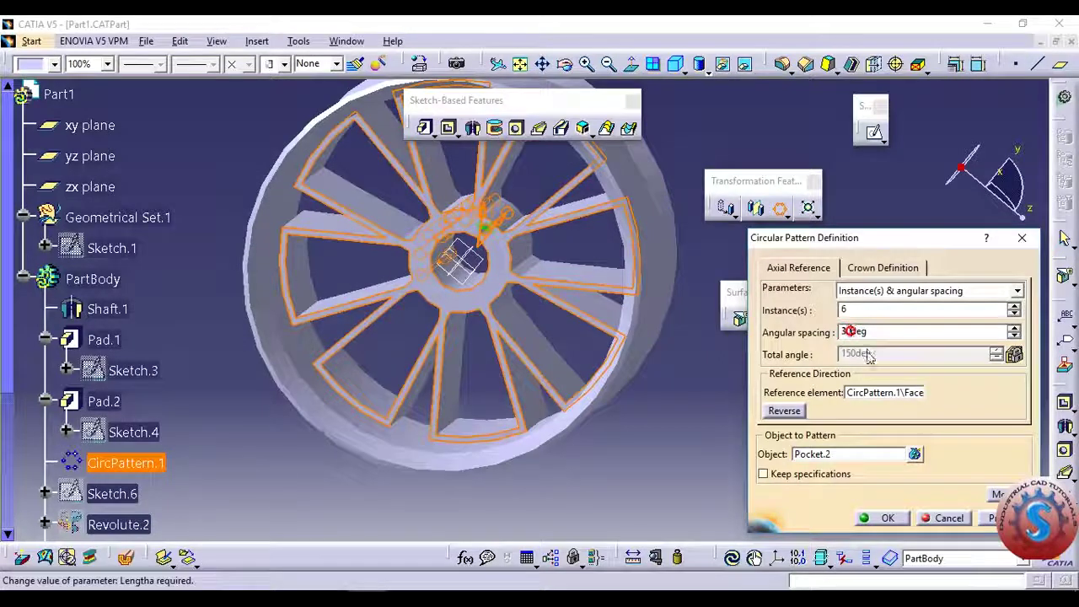
{"action": "key", "text": "Return"}
{"action": "middle_click_drag", "start_coordinate": [656, 440], "coordinate": [732, 378]}
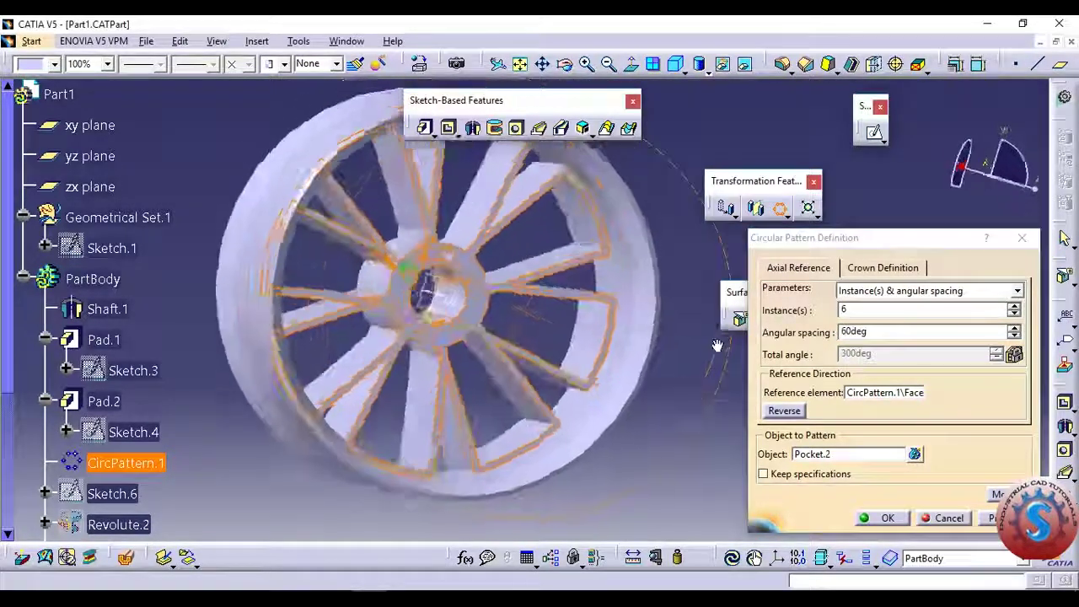
{"action": "left_click", "coordinate": [888, 518]}
{"action": "mouse_move", "coordinate": [659, 372]}
{"action": "middle_mouse_down"}
{"action": "mouse_move", "coordinate": [576, 414]}
{"action": "mouse_move", "coordinate": [639, 431]}
{"action": "mouse_move", "coordinate": [477, 338]}
{"action": "mouse_move", "coordinate": [548, 252]}
{"action": "mouse_move", "coordinate": [578, 234]}
{"action": "mouse_move", "coordinate": [538, 215]}
{"action": "mouse_move", "coordinate": [547, 309]}
{"action": "middle_mouse_up"}
Step: Apply a 0.2 mm edge fillet to the selected spoke face edges
{"action": "left_click", "coordinate": [548, 312]}
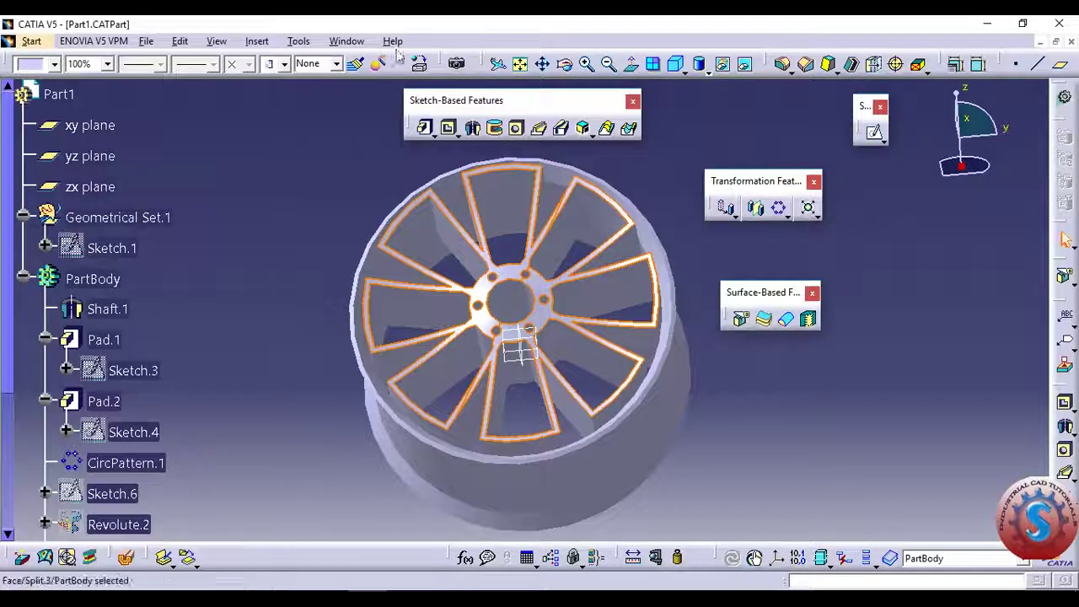
{"action": "left_click", "coordinate": [789, 70]}
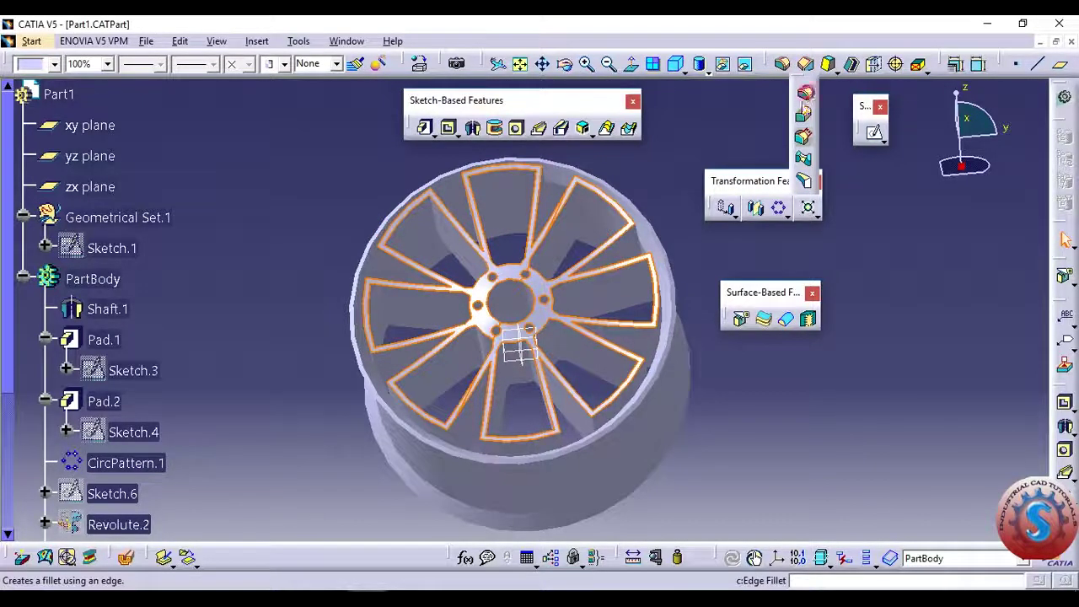
{"action": "left_click", "coordinate": [806, 93]}
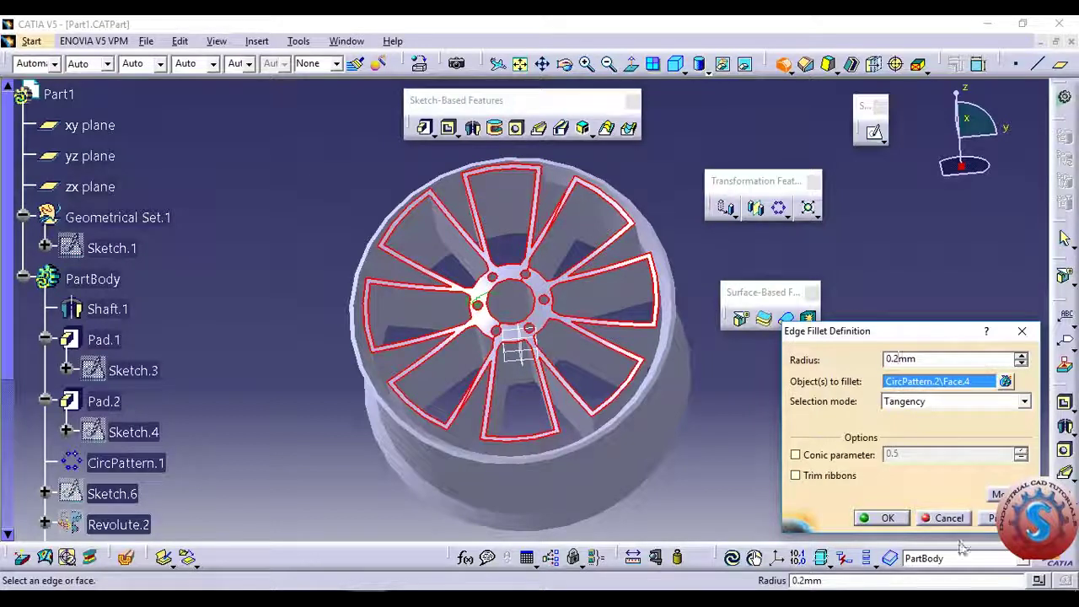
{"action": "key", "text": "Return"}
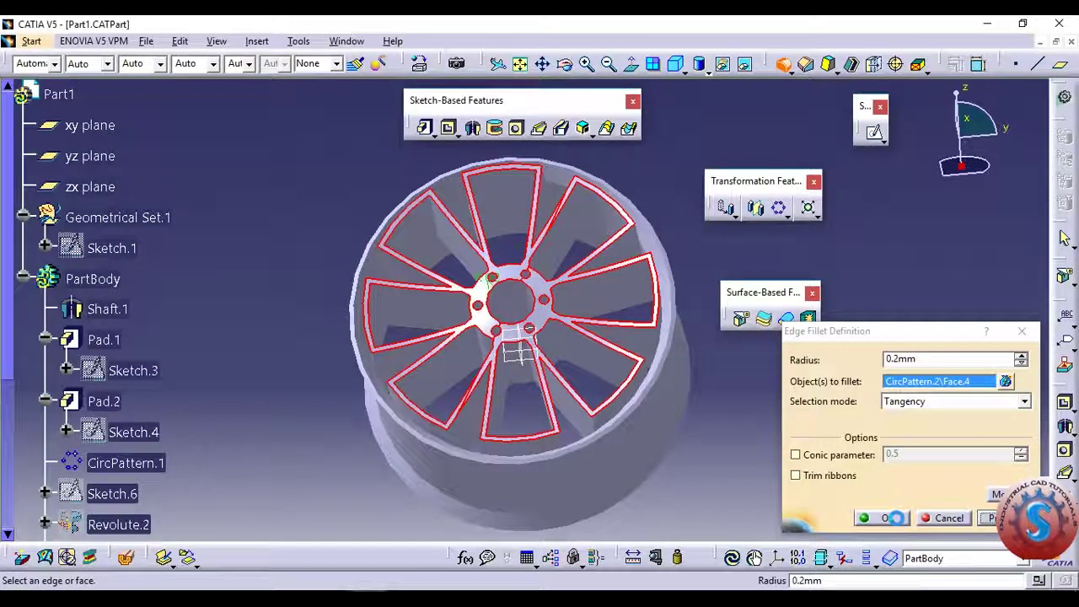
{"action": "left_click", "coordinate": [894, 518]}
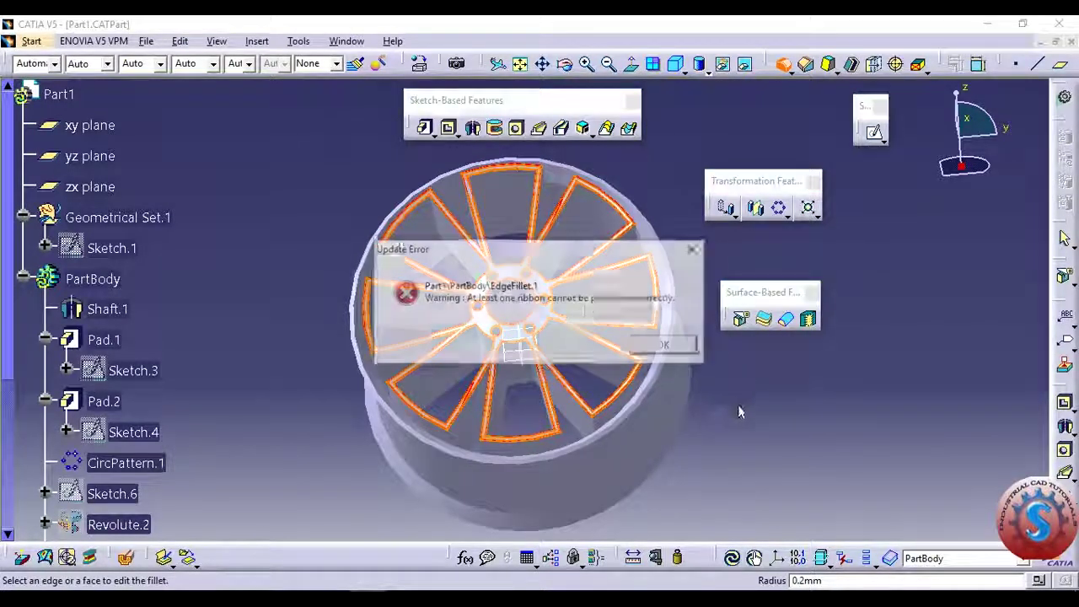
Step: Resolve the fillet error by keeping specified edges, commit at 0.1 mm, and dismiss the warnings
{"action": "left_click", "coordinate": [666, 345]}
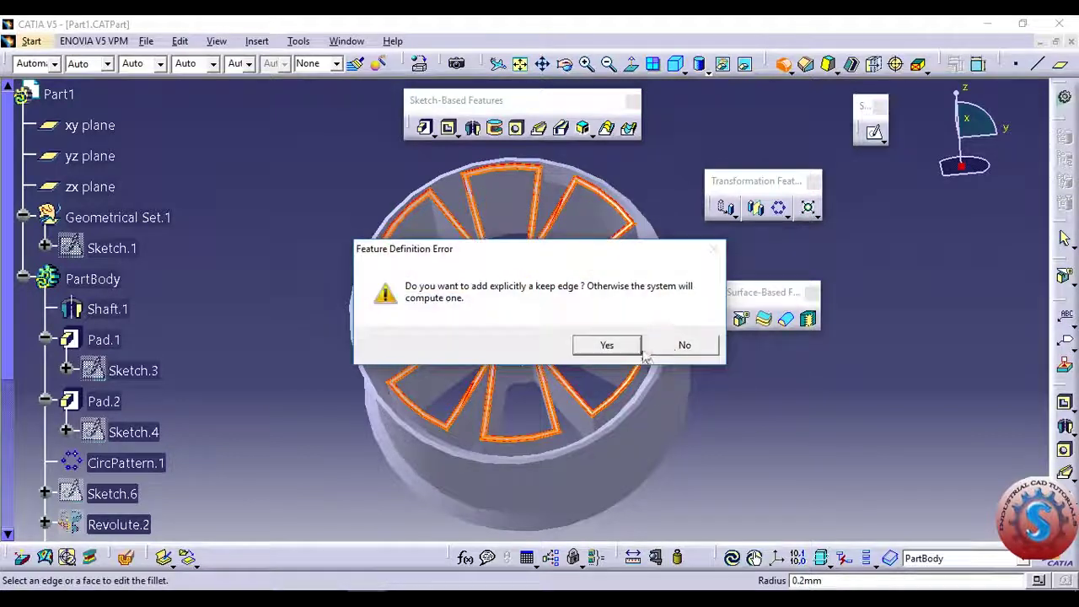
{"action": "left_click", "coordinate": [608, 345]}
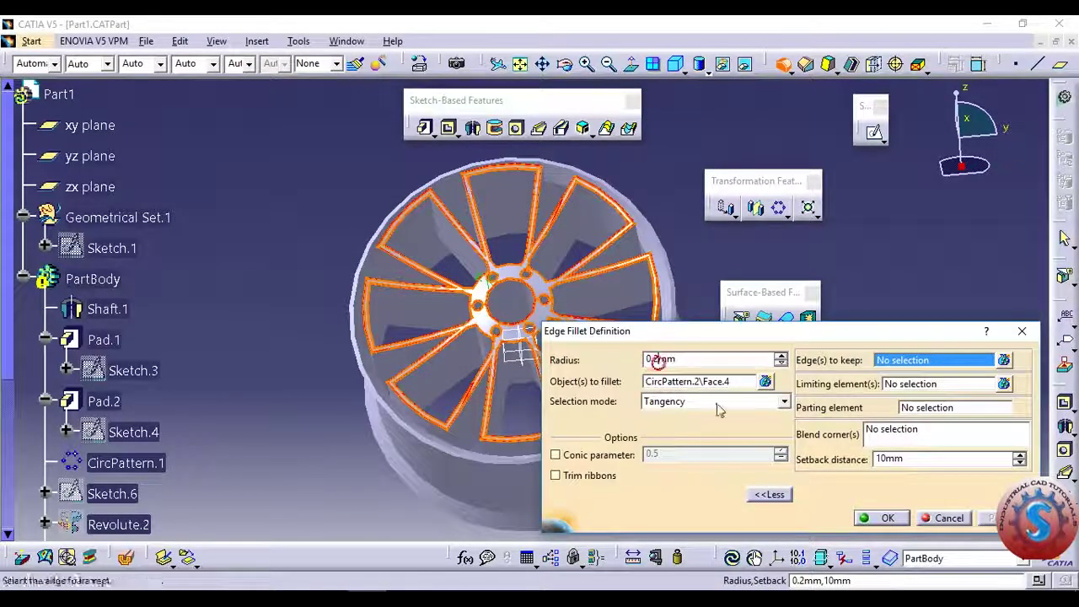
{"action": "left_click", "coordinate": [884, 518]}
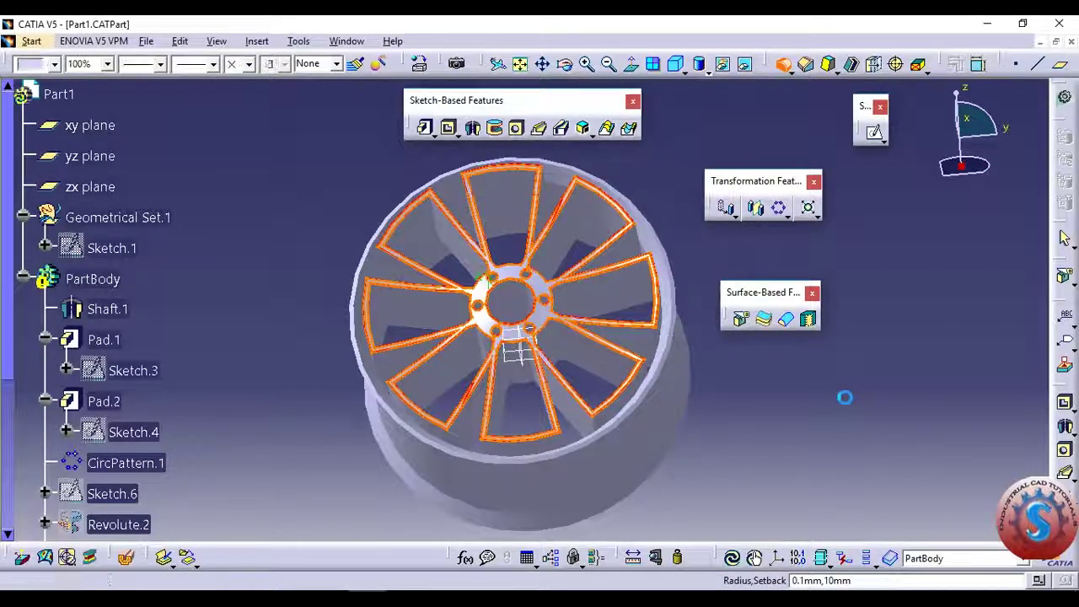
{"action": "left_click", "coordinate": [989, 513]}
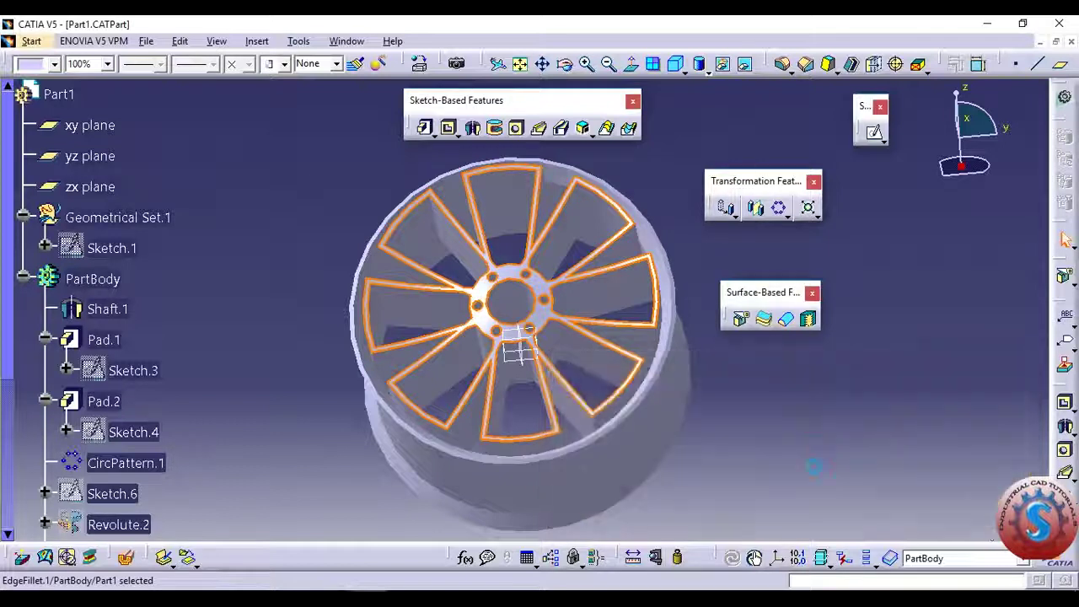
{"action": "mouse_move", "coordinate": [741, 433]}
{"action": "middle_mouse_down"}
{"action": "mouse_move", "coordinate": [707, 359]}
{"action": "mouse_move", "coordinate": [650, 480]}
{"action": "mouse_move", "coordinate": [616, 385]}
{"action": "mouse_move", "coordinate": [581, 484]}
{"action": "mouse_move", "coordinate": [565, 451]}
{"action": "mouse_move", "coordinate": [595, 510]}
{"action": "mouse_move", "coordinate": [590, 494]}
{"action": "mouse_move", "coordinate": [385, 332]}
{"action": "mouse_move", "coordinate": [511, 302]}
{"action": "mouse_move", "coordinate": [454, 413]}
{"action": "mouse_move", "coordinate": [667, 390]}
{"action": "mouse_move", "coordinate": [736, 414]}
{"action": "mouse_move", "coordinate": [416, 326]}
{"action": "middle_mouse_up"}
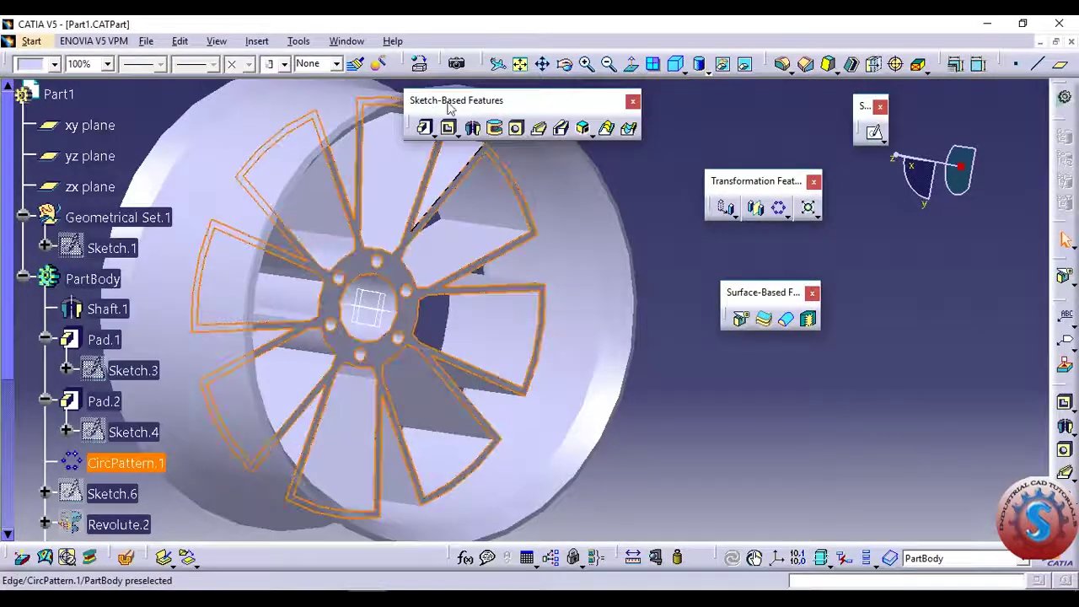
Step: Add another 0.1 mm edge fillet around the patterned spoke faces
{"action": "left_click", "coordinate": [785, 65]}
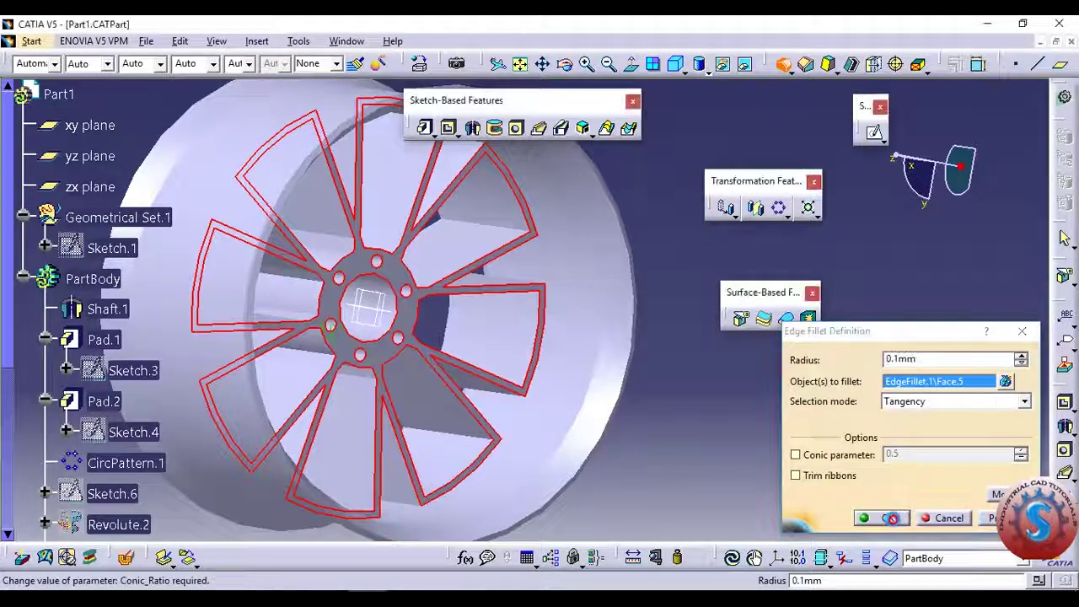
{"action": "left_click", "coordinate": [885, 518]}
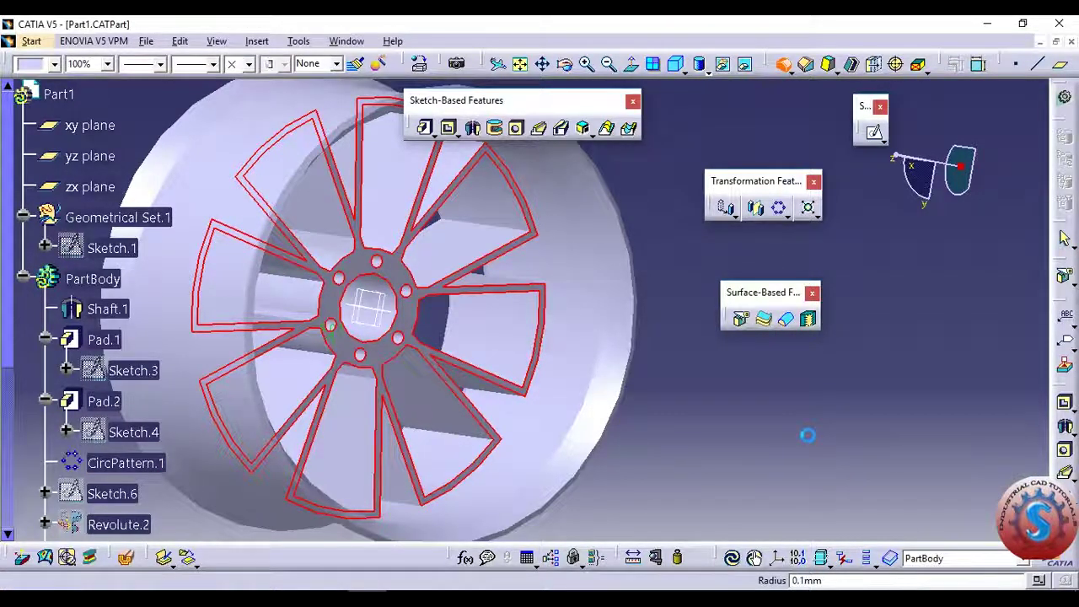
{"action": "left_click", "coordinate": [750, 434]}
{"action": "mouse_move", "coordinate": [651, 425]}
{"action": "middle_mouse_down"}
{"action": "mouse_move", "coordinate": [559, 356]}
{"action": "mouse_move", "coordinate": [494, 329]}
{"action": "mouse_move", "coordinate": [485, 269]}
{"action": "middle_mouse_up"}
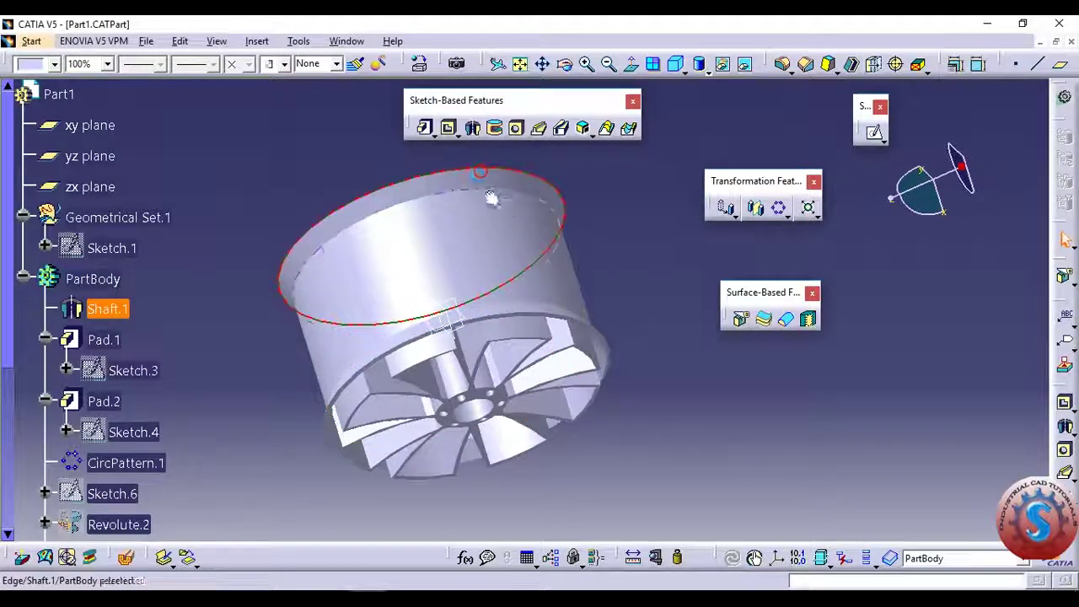
Step: Try a Pad on the selected shaft face twice, cancelling it both times
{"action": "left_click", "coordinate": [426, 129]}
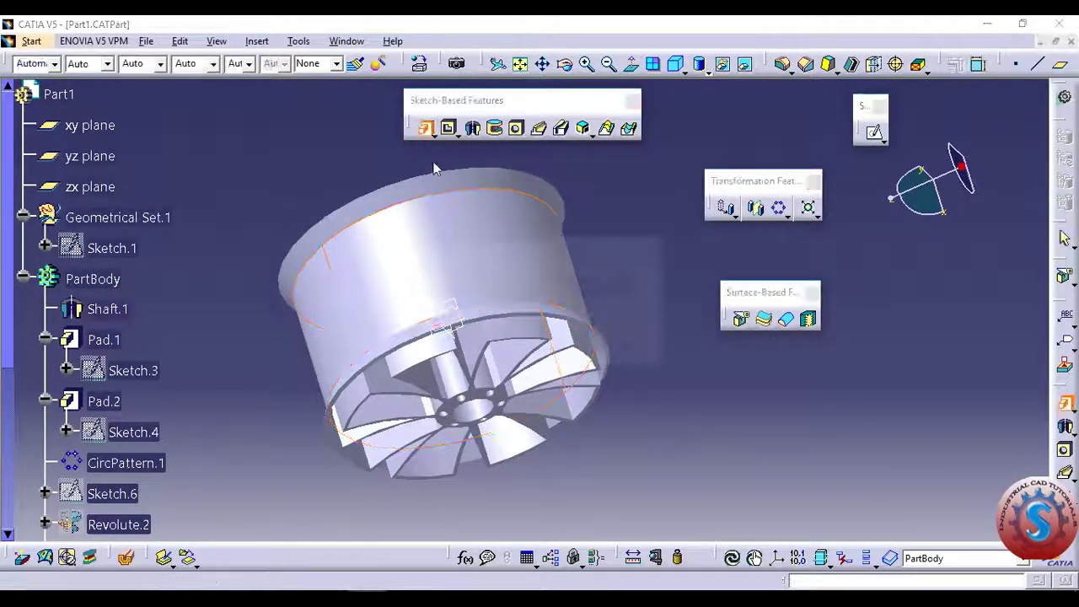
{"action": "left_click", "coordinate": [551, 350]}
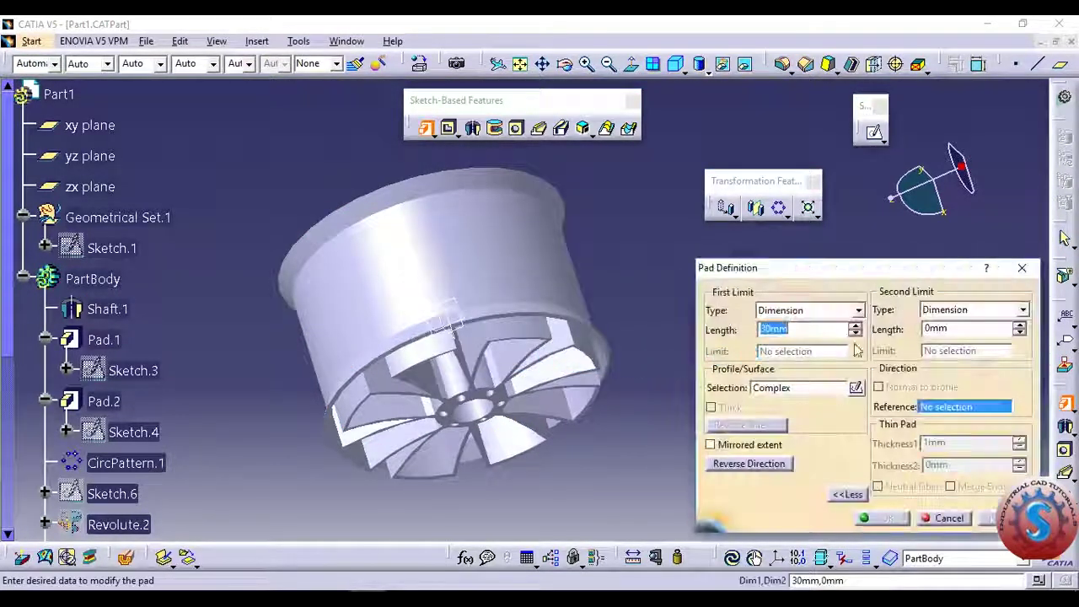
{"action": "left_click", "coordinate": [1028, 269]}
{"action": "mouse_move", "coordinate": [723, 374]}
{"action": "middle_mouse_down"}
{"action": "mouse_move", "coordinate": [458, 384]}
{"action": "mouse_move", "coordinate": [532, 312]}
{"action": "middle_mouse_up"}
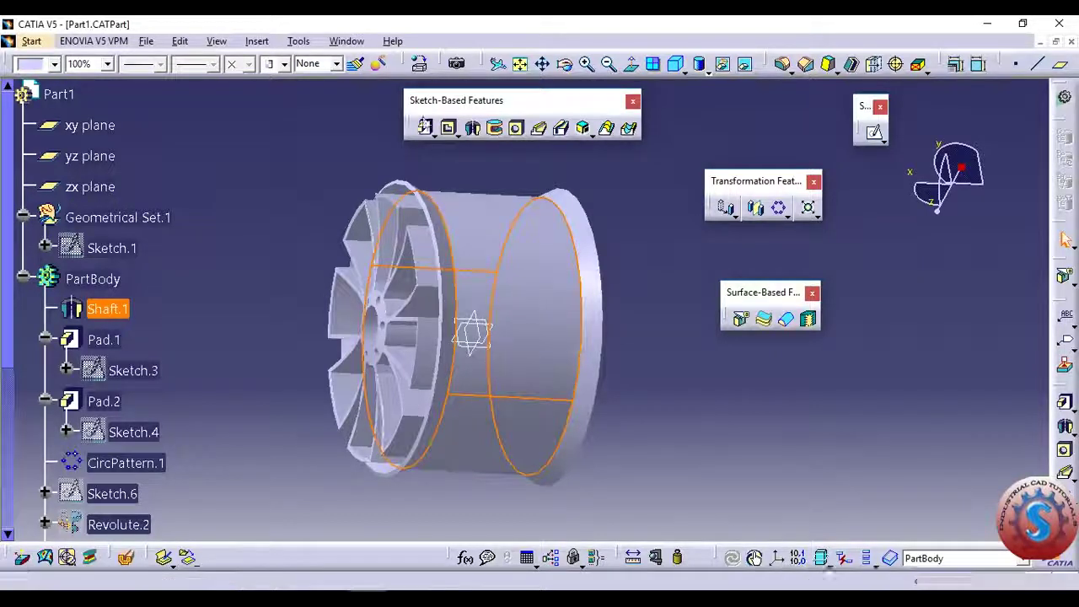
{"action": "left_click", "coordinate": [426, 128]}
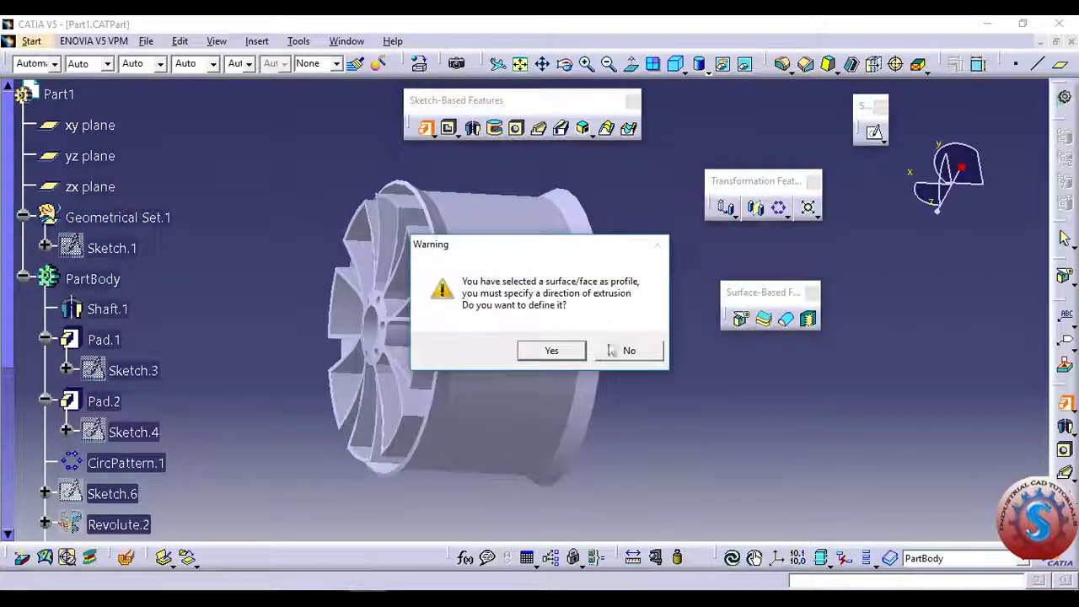
{"action": "left_click", "coordinate": [552, 349]}
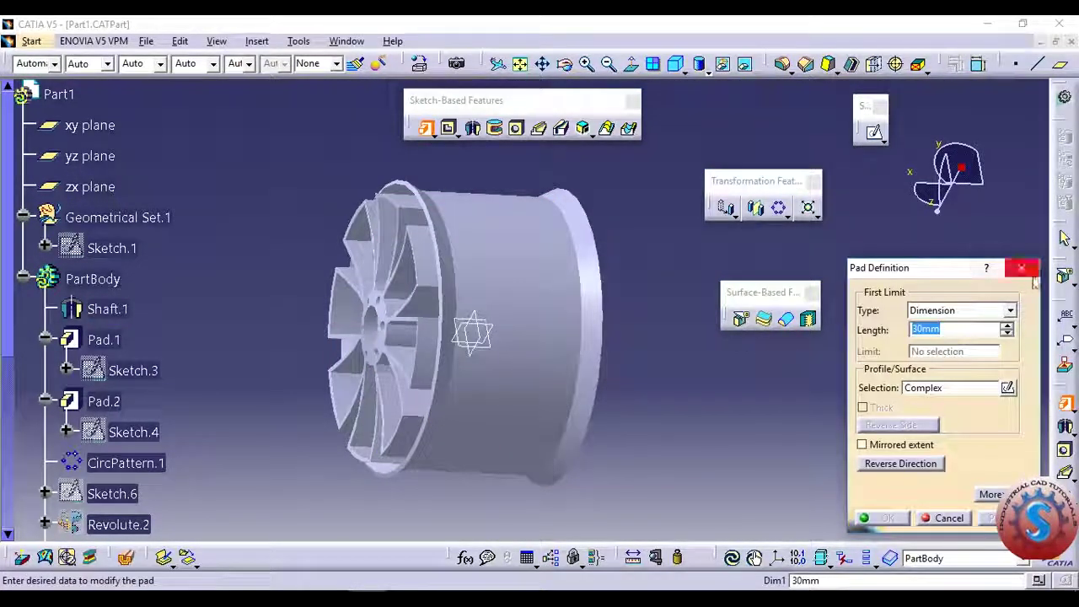
{"action": "left_click", "coordinate": [1021, 268]}
Step: Round the shaft's circular edges with a 0.1 mm edge fillet
{"action": "left_click", "coordinate": [558, 343]}
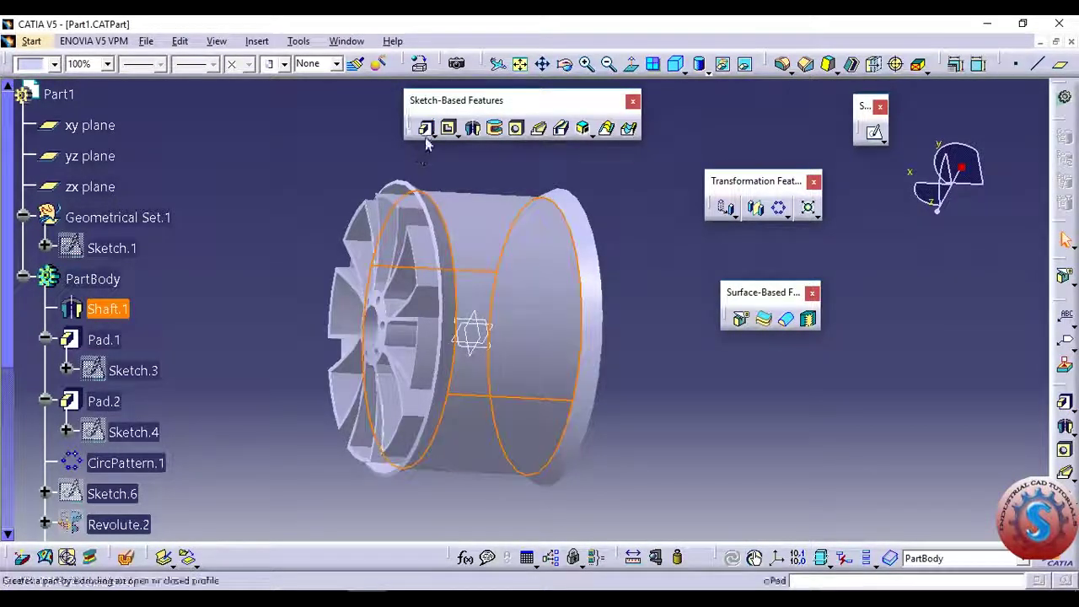
{"action": "left_click", "coordinate": [784, 64]}
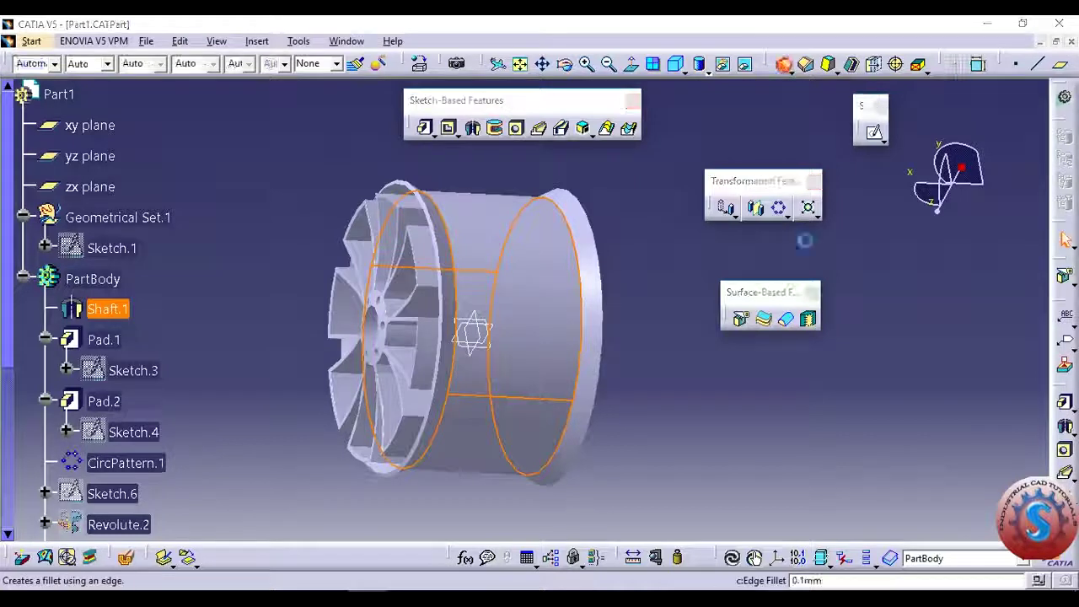
{"action": "left_click", "coordinate": [888, 518]}
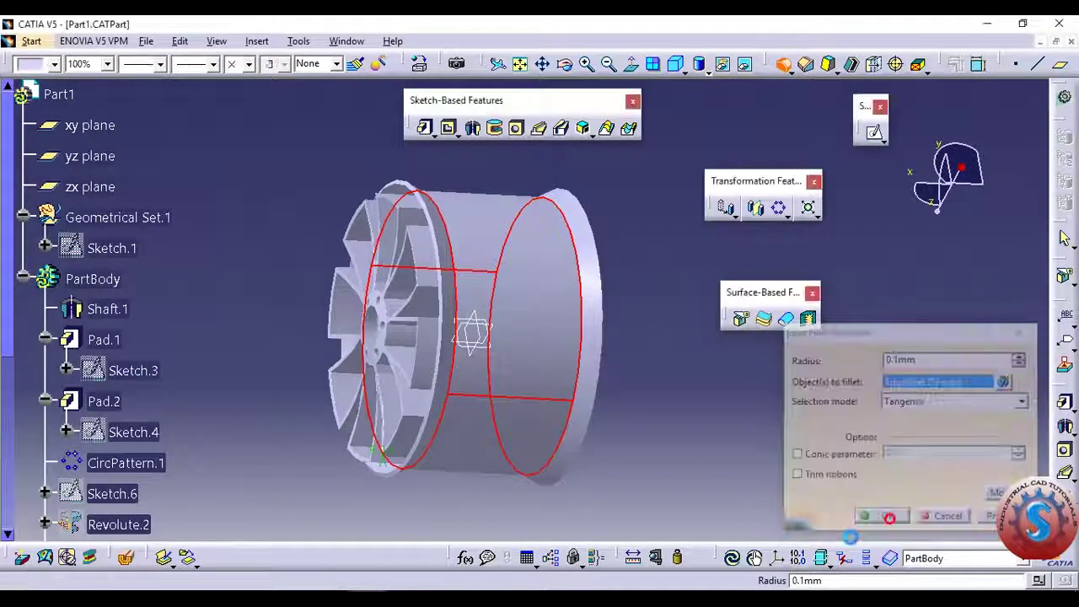
{"action": "mouse_move", "coordinate": [636, 400]}
{"action": "middle_mouse_down"}
{"action": "mouse_move", "coordinate": [494, 371]}
{"action": "mouse_move", "coordinate": [449, 343]}
{"action": "mouse_move", "coordinate": [493, 393]}
{"action": "mouse_move", "coordinate": [473, 363]}
{"action": "middle_mouse_up"}
{"action": "left_click_drag", "start_coordinate": [30, 119], "coordinate": [29, 210]}
Step: Collapse the PartBody and Geometrical Set.1 branches in the specification tree
{"action": "scroll", "coordinate": [29, 211], "scroll_direction": "down", "scroll_amount": 3}
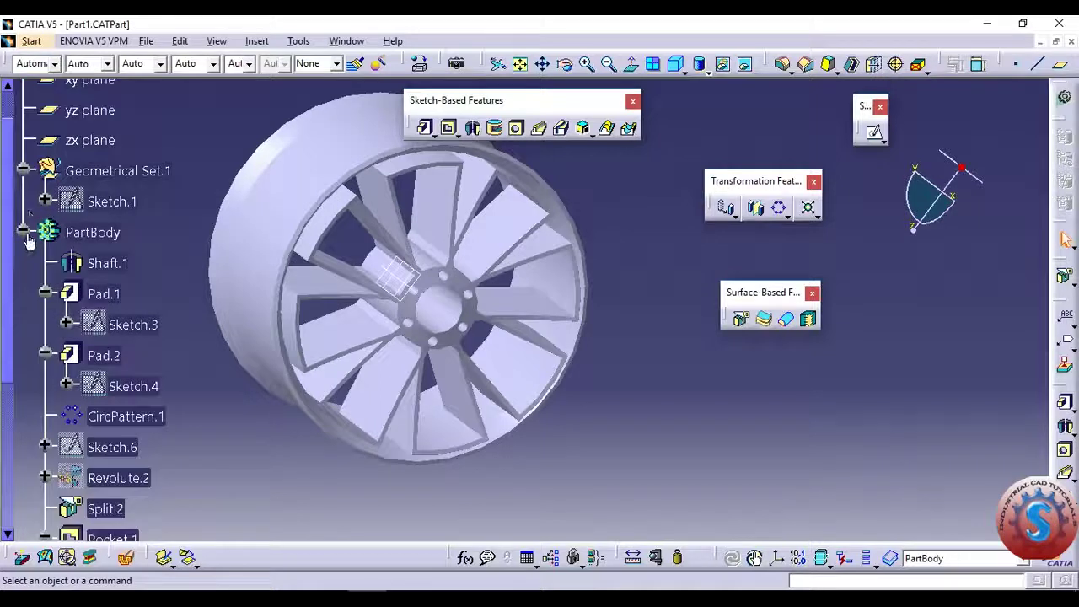
{"action": "left_click", "coordinate": [22, 231]}
{"action": "left_click", "coordinate": [23, 172]}
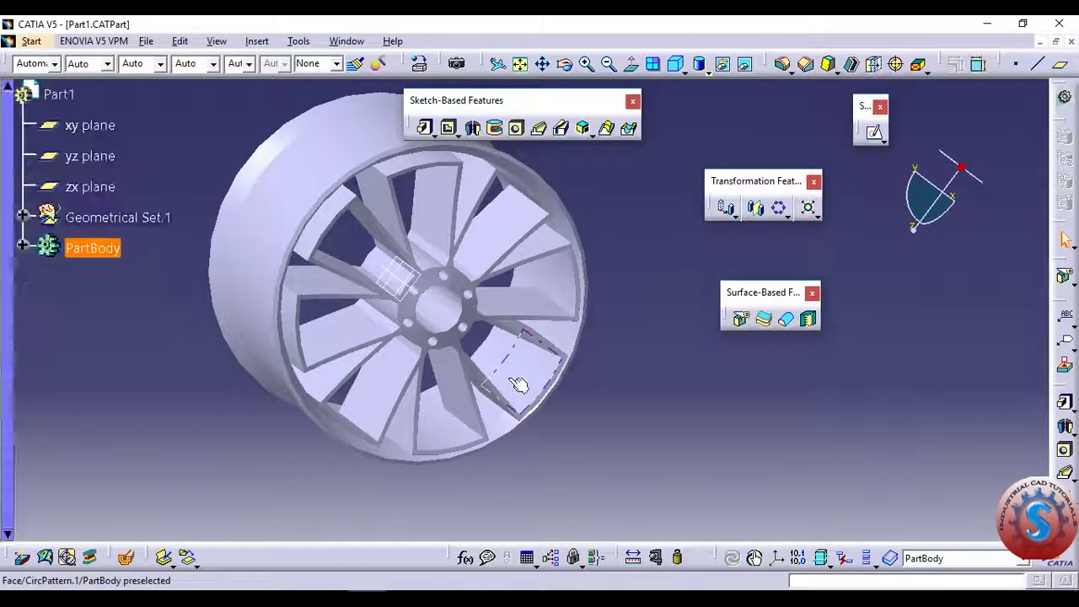
Step: Dock the floating sketch-based, transformation and surface-based feature toolbars into the top row
{"action": "left_click_drag", "start_coordinate": [531, 110], "coordinate": [540, 63]}
{"action": "mouse_move", "coordinate": [708, 181]}
{"action": "left_mouse_down"}
{"action": "mouse_move", "coordinate": [1012, 349]}
{"action": "mouse_move", "coordinate": [937, 49]}
{"action": "left_mouse_up"}
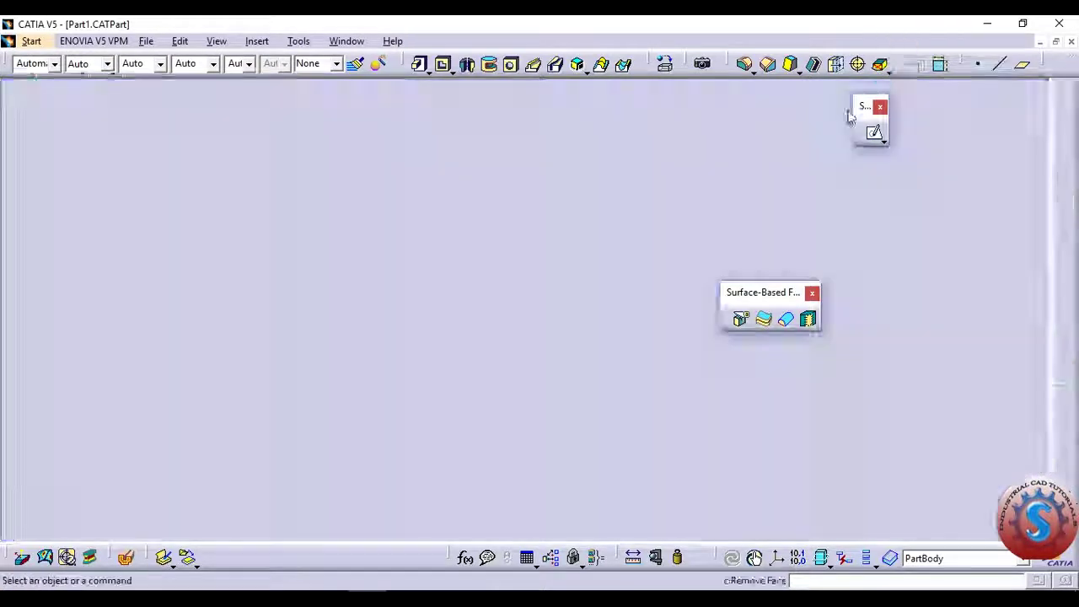
{"action": "left_click_drag", "start_coordinate": [755, 106], "coordinate": [675, 64]}
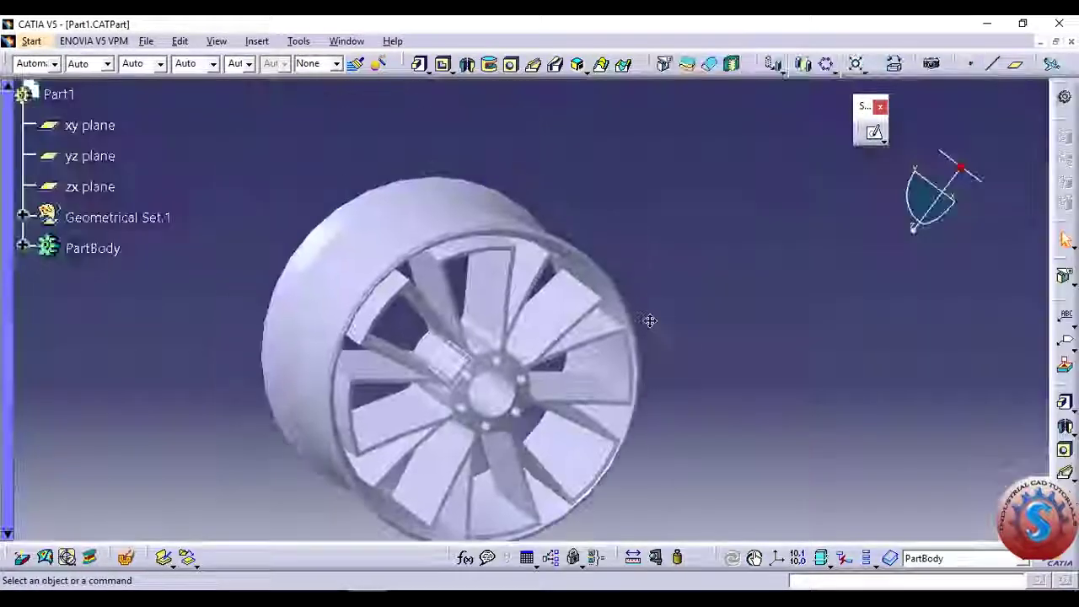
{"action": "middle_click_drag", "start_coordinate": [648, 318], "coordinate": [641, 219]}
{"action": "mouse_move", "coordinate": [633, 332]}
{"action": "middle_mouse_down"}
{"action": "mouse_move", "coordinate": [593, 337]}
{"action": "mouse_move", "coordinate": [564, 402]}
{"action": "middle_mouse_up"}
{"action": "mouse_move", "coordinate": [549, 320]}
{"action": "middle_mouse_down"}
{"action": "mouse_move", "coordinate": [533, 276]}
{"action": "mouse_move", "coordinate": [448, 414]}
{"action": "mouse_move", "coordinate": [410, 433]}
{"action": "mouse_move", "coordinate": [414, 451]}
{"action": "mouse_move", "coordinate": [528, 363]}
{"action": "mouse_move", "coordinate": [550, 320]}
{"action": "middle_mouse_up"}
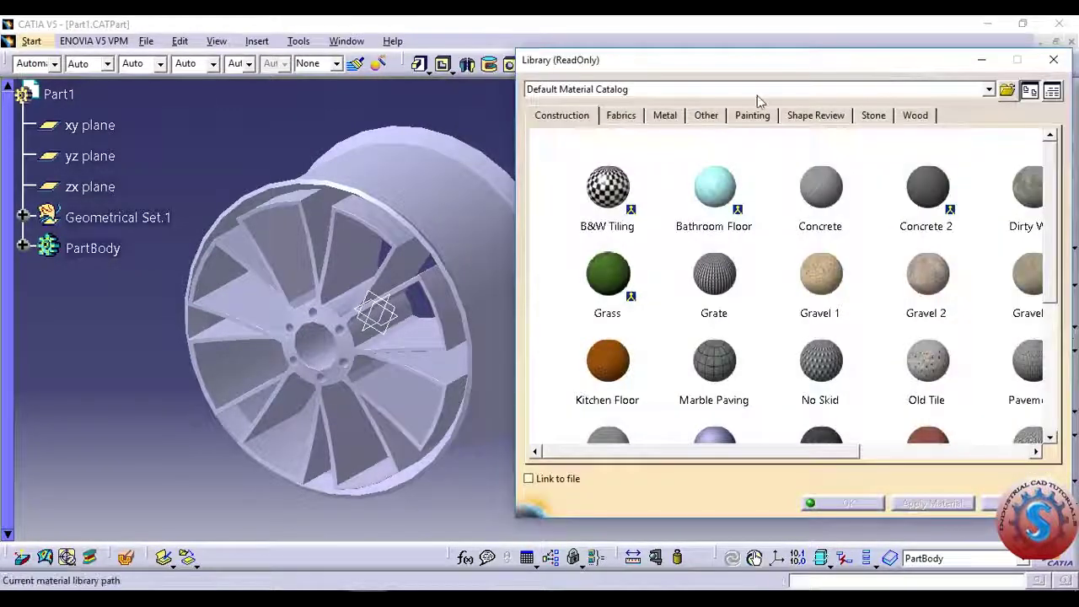
Step: Browse the material library's Fabric, Construction, Metal, Other and Painting tabs
{"action": "left_click_drag", "start_coordinate": [753, 70], "coordinate": [780, 69]}
{"action": "mouse_move", "coordinate": [506, 236]}
{"action": "middle_mouse_down"}
{"action": "mouse_move", "coordinate": [438, 258]}
{"action": "mouse_move", "coordinate": [438, 289]}
{"action": "middle_mouse_up"}
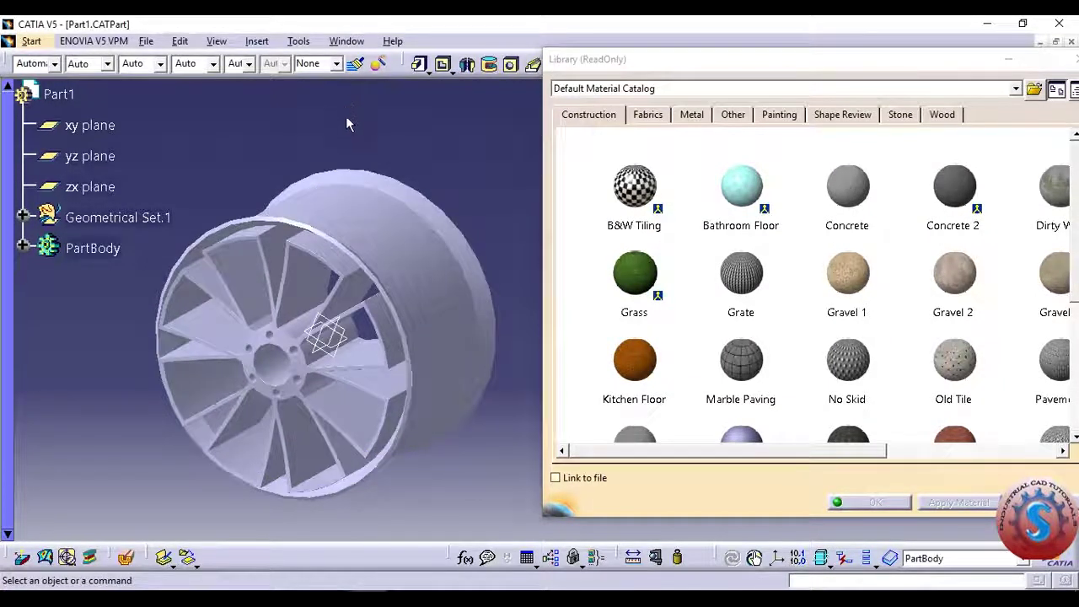
{"action": "left_click", "coordinate": [645, 118]}
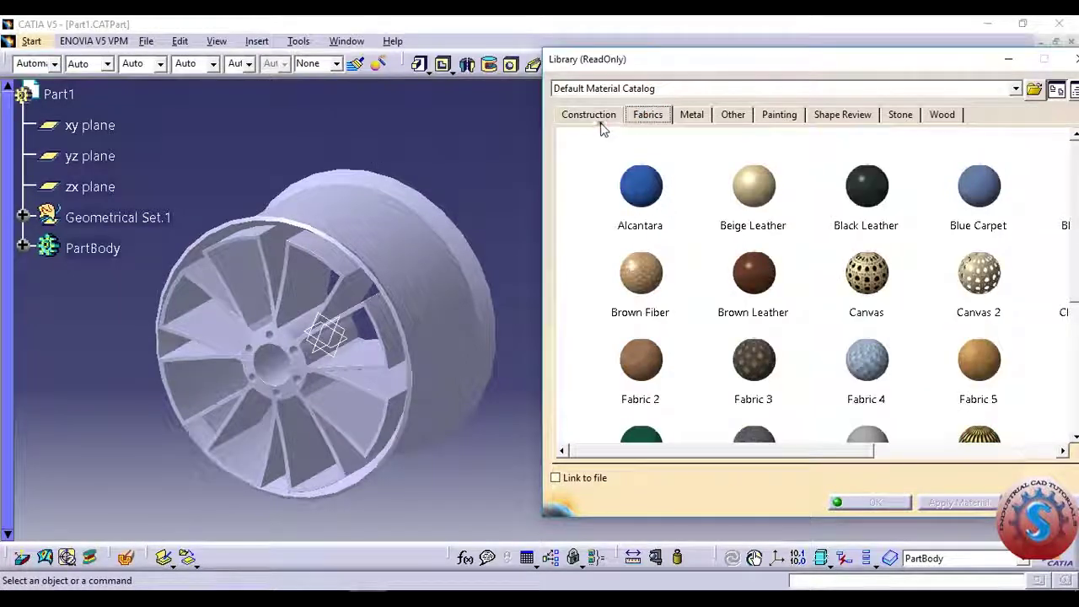
{"action": "left_click", "coordinate": [600, 119]}
{"action": "left_click", "coordinate": [704, 116]}
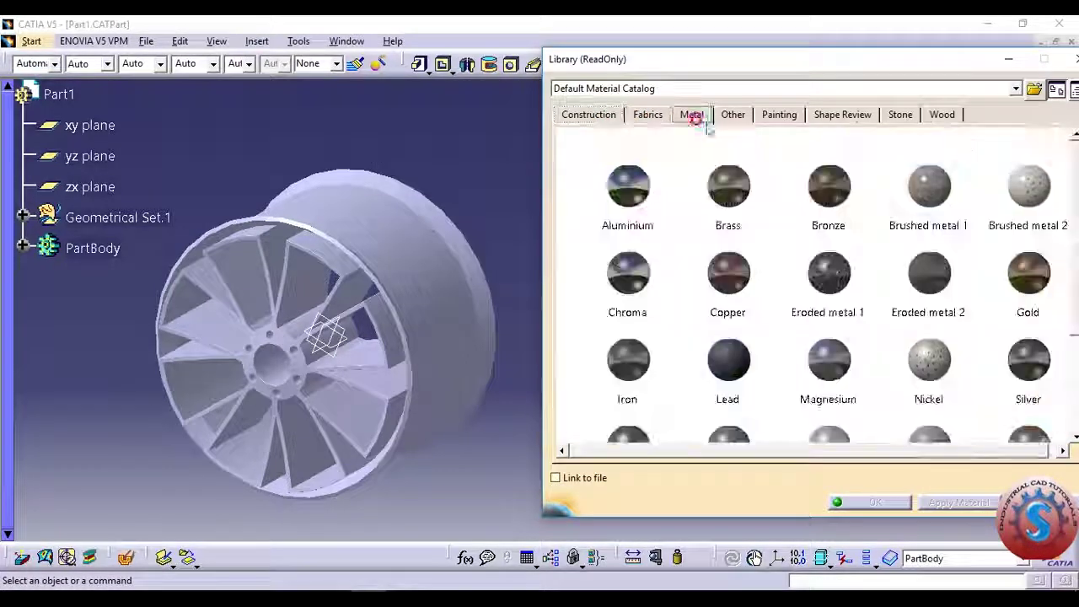
{"action": "left_click", "coordinate": [732, 116]}
{"action": "left_click", "coordinate": [770, 116]}
{"action": "scroll", "coordinate": [728, 245], "scroll_direction": "down", "scroll_amount": 1}
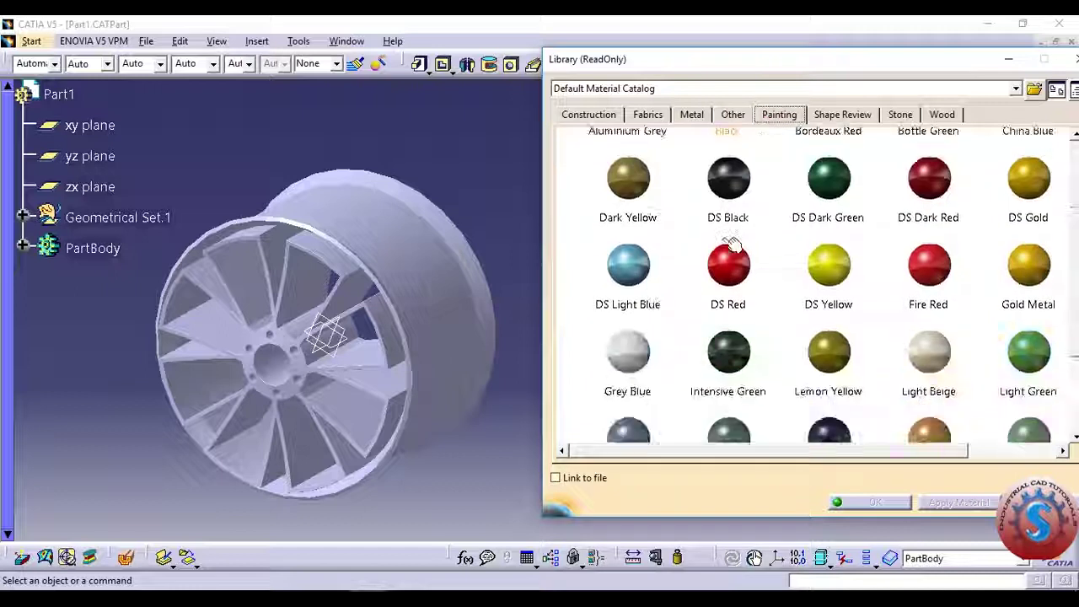
{"action": "scroll", "coordinate": [723, 253], "scroll_direction": "down", "scroll_amount": 3}
{"action": "scroll", "coordinate": [725, 246], "scroll_direction": "down", "scroll_amount": 2}
Step: Assign Crisp Blue from the Shape Review tab to the wheel and confirm
{"action": "left_click", "coordinate": [838, 116]}
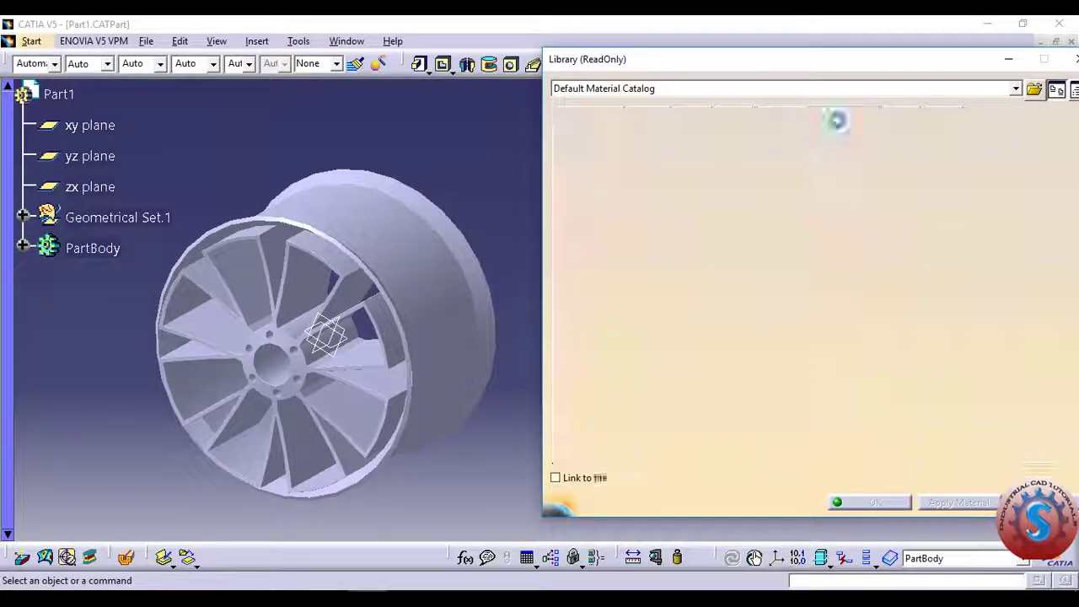
{"action": "scroll", "coordinate": [749, 305], "scroll_direction": "up", "scroll_amount": 1}
{"action": "scroll", "coordinate": [744, 308], "scroll_direction": "up", "scroll_amount": 2}
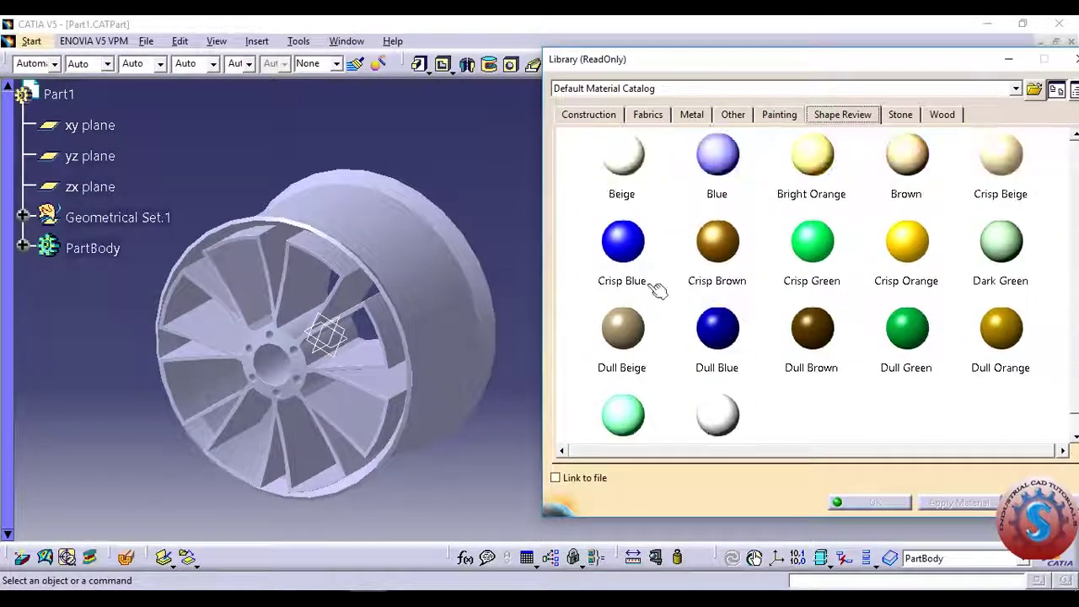
{"action": "left_click_drag", "start_coordinate": [534, 284], "coordinate": [428, 295]}
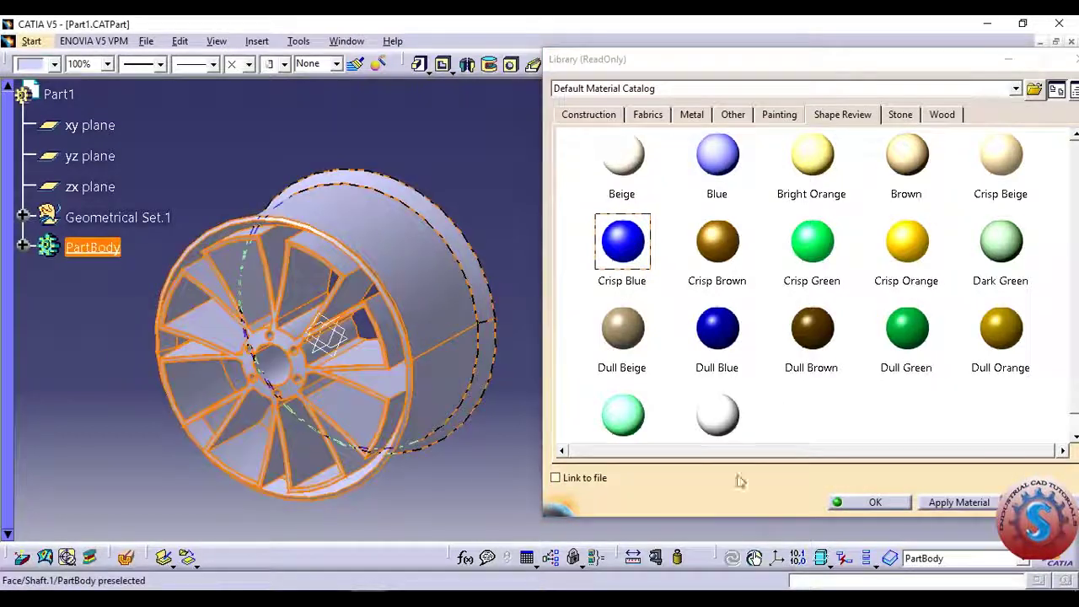
{"action": "left_click", "coordinate": [878, 504]}
{"action": "mouse_move", "coordinate": [640, 391]}
{"action": "middle_mouse_down"}
{"action": "mouse_move", "coordinate": [692, 341]}
{"action": "mouse_move", "coordinate": [714, 289]}
{"action": "middle_mouse_up"}
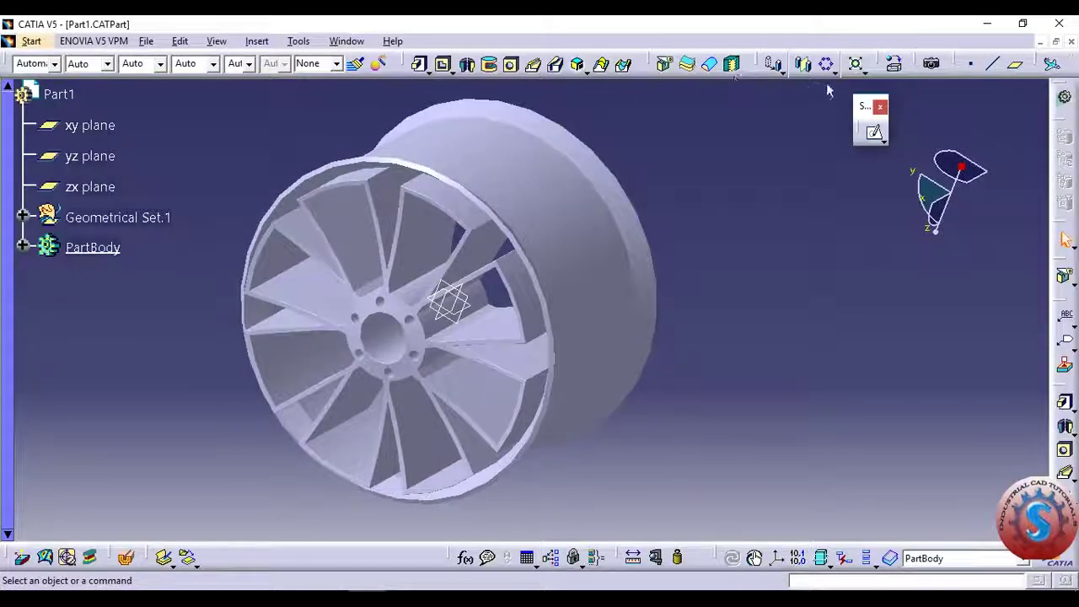
Step: Create a shooting/render setup so the wheel stands on a gridded floor, framed face-on
{"action": "left_click", "coordinate": [933, 64]}
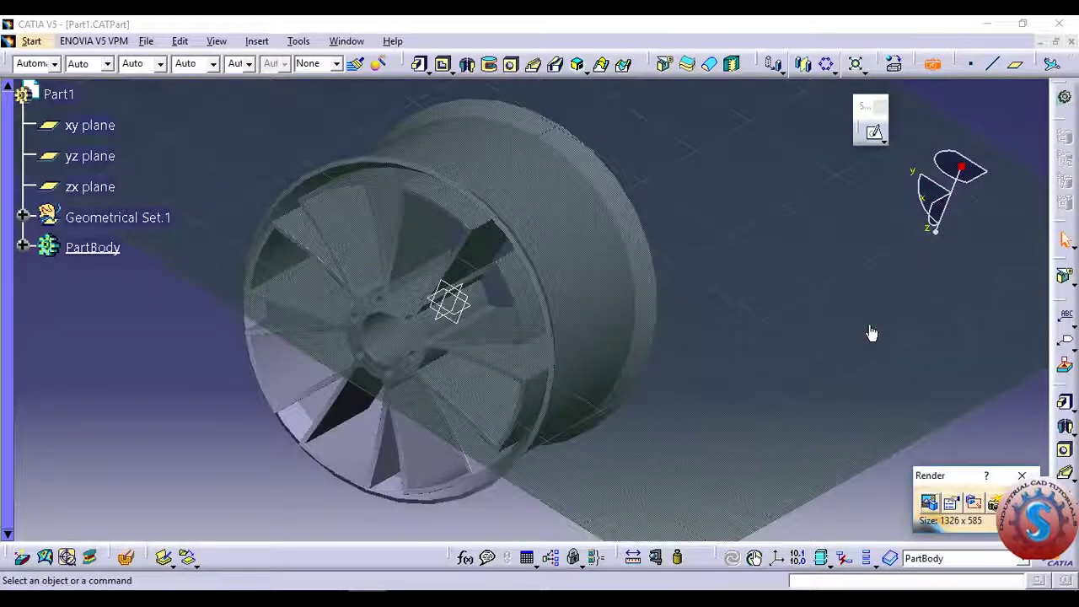
{"action": "mouse_move", "coordinate": [731, 416]}
{"action": "middle_mouse_down"}
{"action": "mouse_move", "coordinate": [694, 101]}
{"action": "mouse_move", "coordinate": [614, 337]}
{"action": "mouse_move", "coordinate": [285, 332]}
{"action": "mouse_move", "coordinate": [687, 362]}
{"action": "mouse_move", "coordinate": [525, 234]}
{"action": "mouse_move", "coordinate": [422, 427]}
{"action": "middle_mouse_up"}
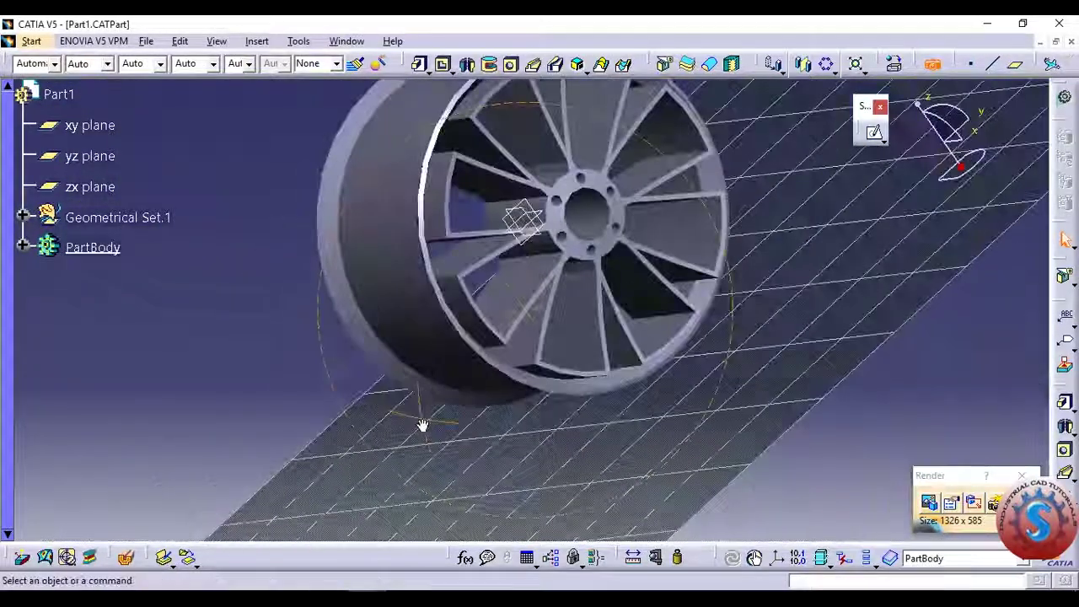
{"action": "mouse_move", "coordinate": [643, 369]}
{"action": "middle_mouse_down"}
{"action": "mouse_move", "coordinate": [762, 371]}
{"action": "mouse_move", "coordinate": [714, 231]}
{"action": "mouse_move", "coordinate": [491, 46]}
{"action": "mouse_move", "coordinate": [479, 141]}
{"action": "mouse_move", "coordinate": [617, 198]}
{"action": "mouse_move", "coordinate": [562, 320]}
{"action": "mouse_move", "coordinate": [530, 209]}
{"action": "mouse_move", "coordinate": [559, 345]}
{"action": "mouse_move", "coordinate": [472, 205]}
{"action": "mouse_move", "coordinate": [563, 341]}
{"action": "mouse_move", "coordinate": [591, 236]}
{"action": "mouse_move", "coordinate": [535, 323]}
{"action": "mouse_move", "coordinate": [596, 315]}
{"action": "mouse_move", "coordinate": [700, 211]}
{"action": "mouse_move", "coordinate": [723, 321]}
{"action": "mouse_move", "coordinate": [670, 278]}
{"action": "mouse_move", "coordinate": [690, 289]}
{"action": "mouse_move", "coordinate": [697, 234]}
{"action": "mouse_move", "coordinate": [591, 333]}
{"action": "mouse_move", "coordinate": [639, 276]}
{"action": "mouse_move", "coordinate": [645, 358]}
{"action": "mouse_move", "coordinate": [806, 331]}
{"action": "middle_mouse_up"}
{"action": "mouse_move", "coordinate": [737, 337]}
{"action": "middle_mouse_down"}
{"action": "mouse_move", "coordinate": [776, 294]}
{"action": "mouse_move", "coordinate": [762, 301]}
{"action": "mouse_move", "coordinate": [742, 357]}
{"action": "mouse_move", "coordinate": [756, 366]}
{"action": "middle_mouse_up"}
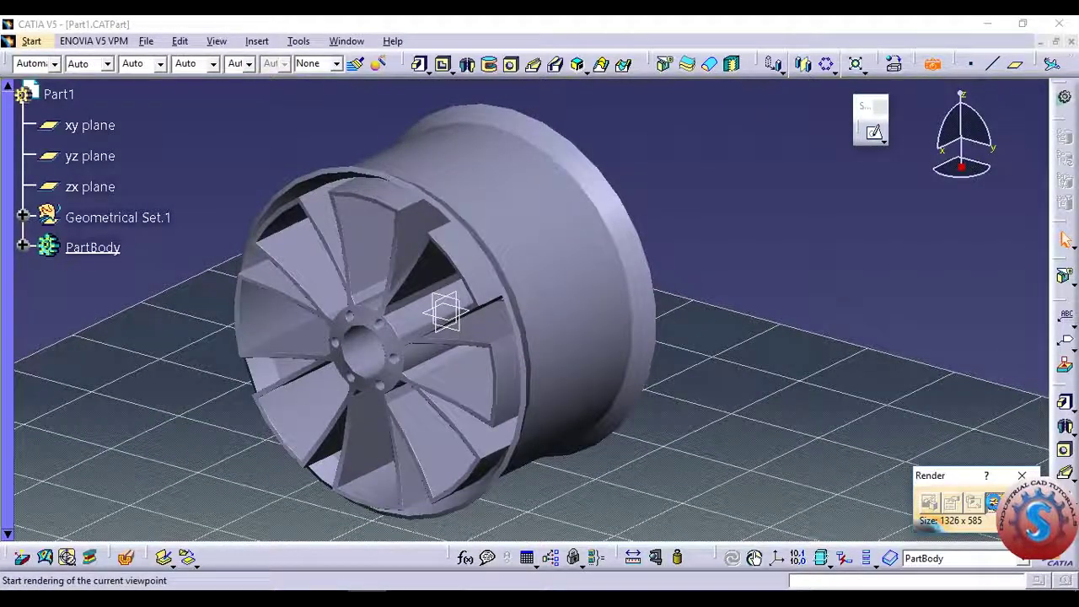
Step: Run Render Shooting to render the wheel on the floor from this viewpoint
{"action": "left_click", "coordinate": [993, 502]}
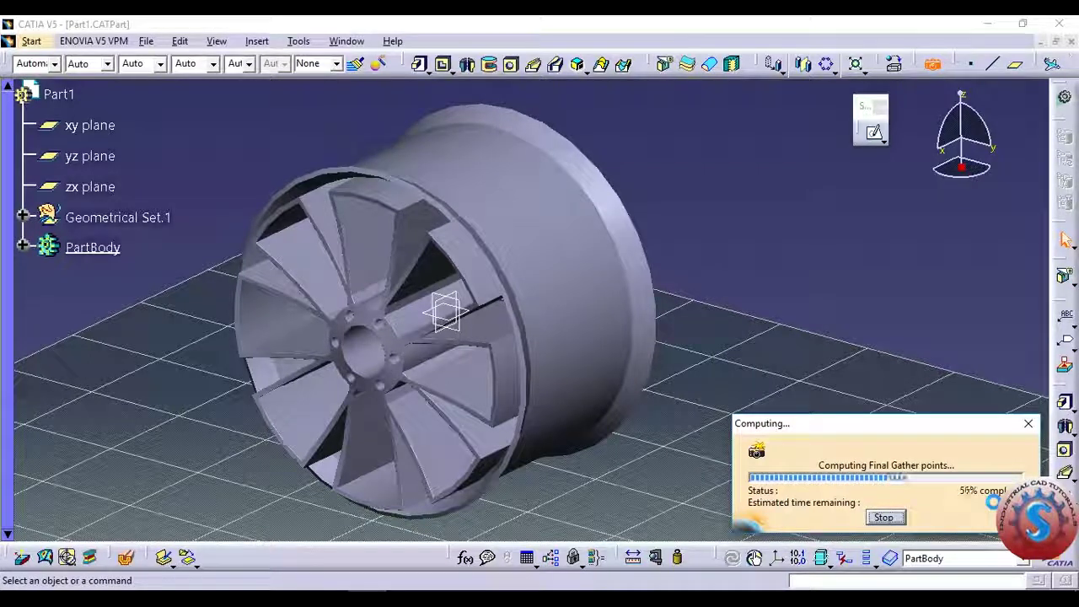